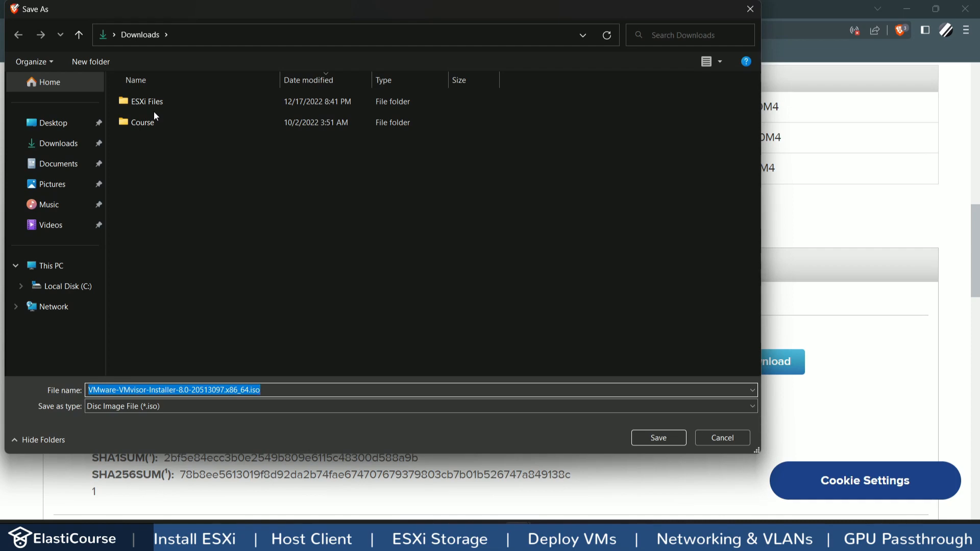
# Step: Save the ESXi 8.0 installer ISO and the Rufus 3.21 Portable executable to Downloads
pyautogui.click(651, 433)
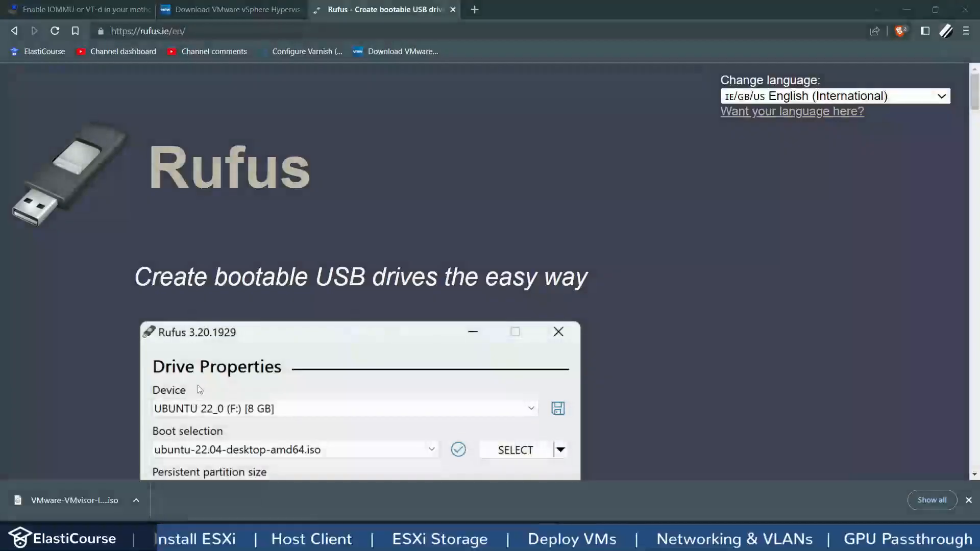
pyautogui.scroll(-5, 198, 385)
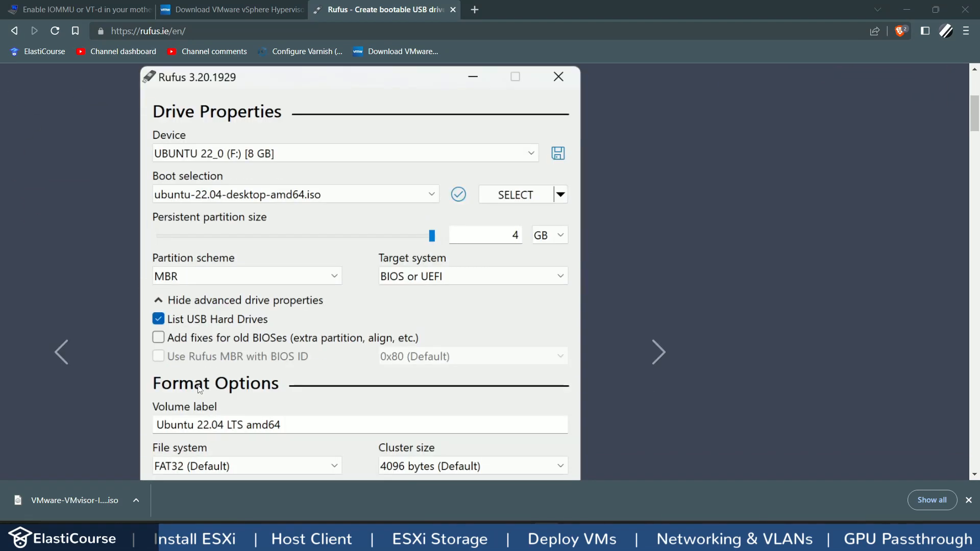
pyautogui.scroll(-5, 199, 389)
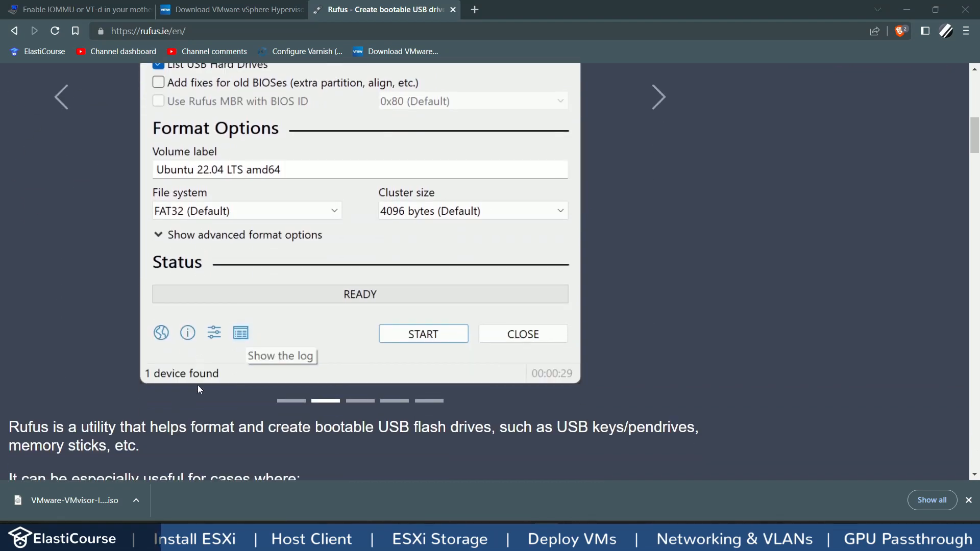
pyautogui.scroll(-5, 197, 385)
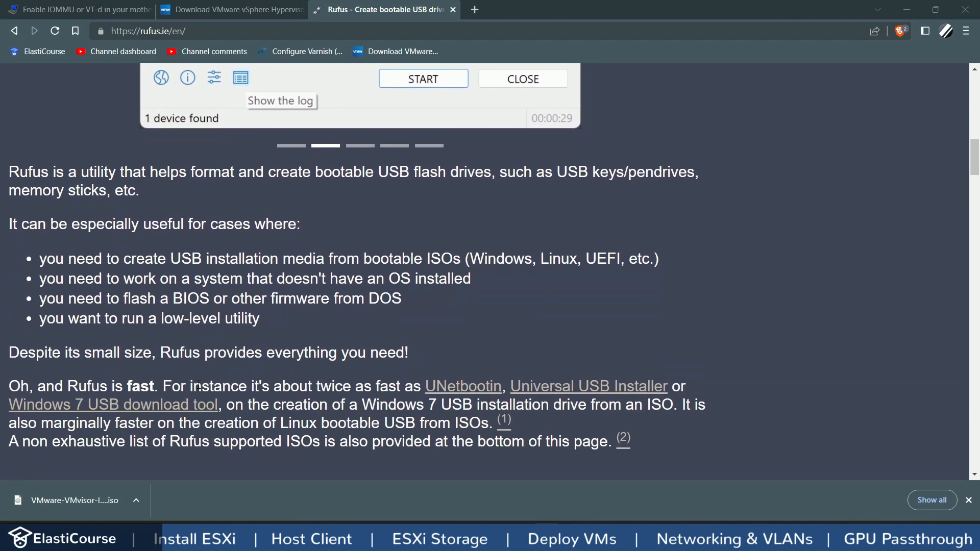
pyautogui.scroll(-5, 198, 384)
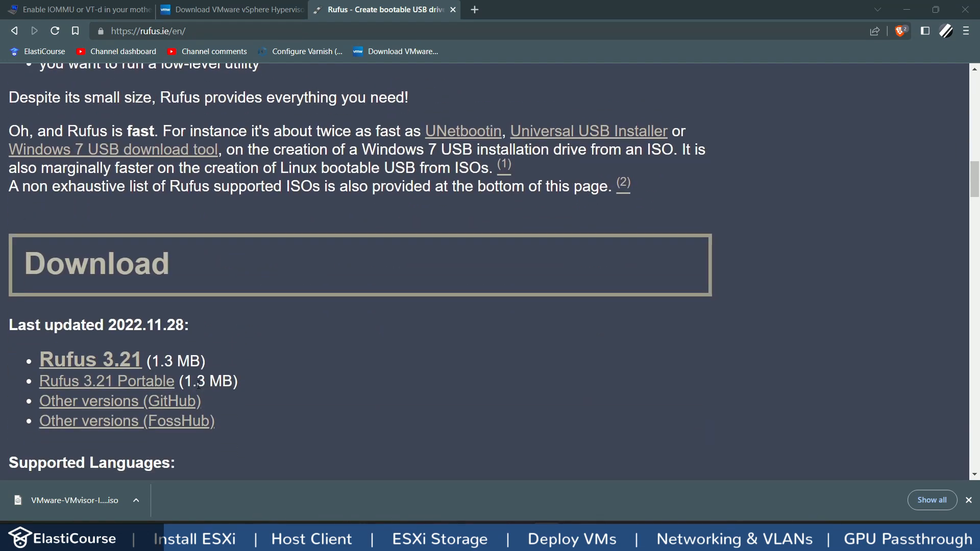
pyautogui.click(142, 391)
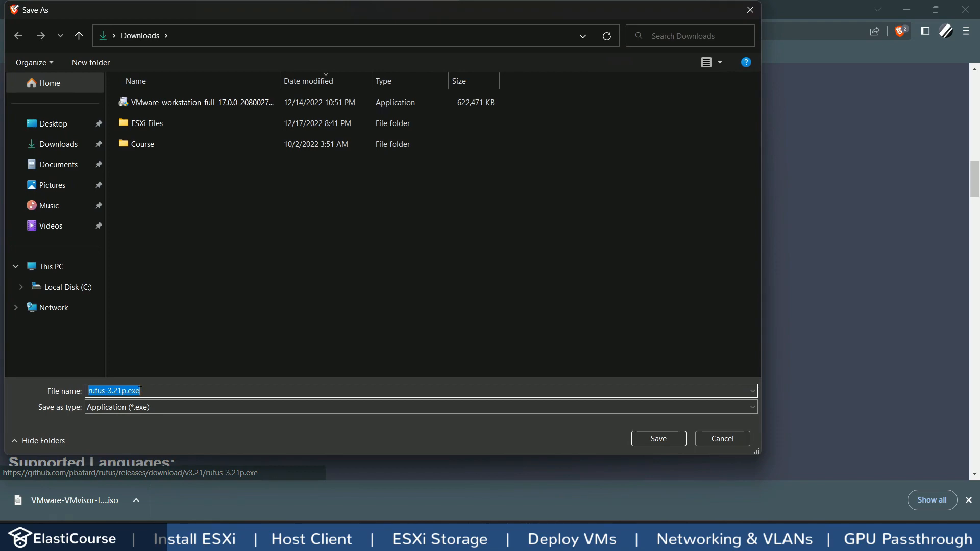
pyautogui.click(658, 438)
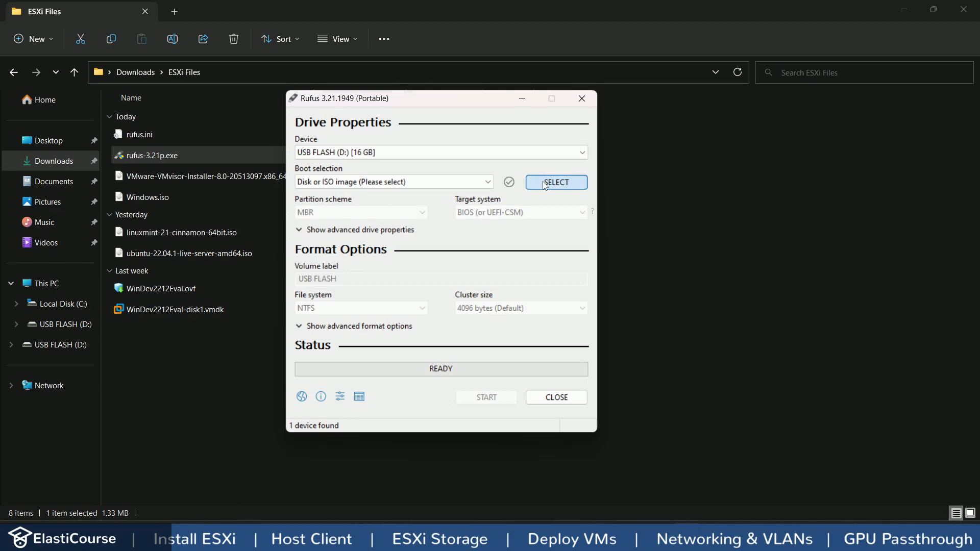
# Step: Write the VMware ESXi ISO from ESXi Files to the 16 GB USB drive, allowing the menu.c32 update and data erase
pyautogui.click(545, 182)
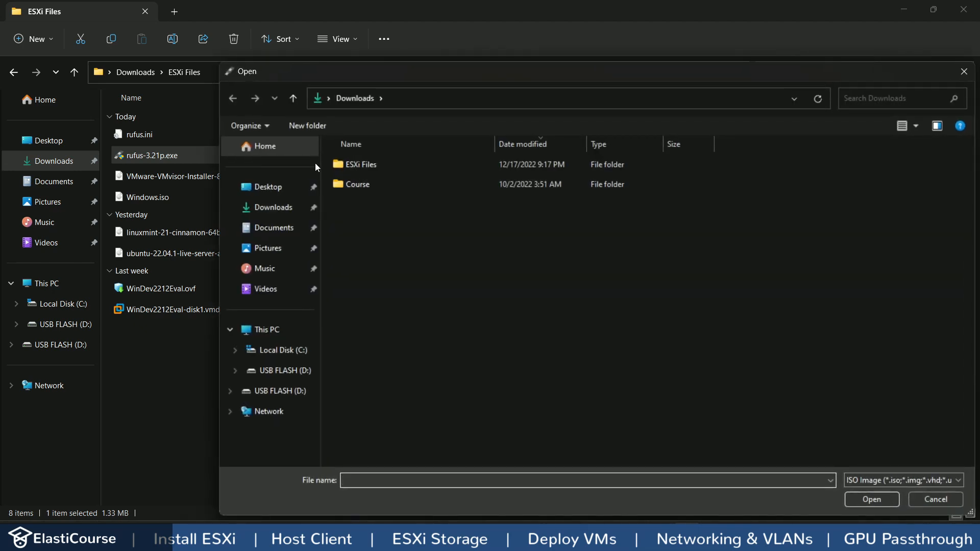
pyautogui.doubleClick(352, 165)
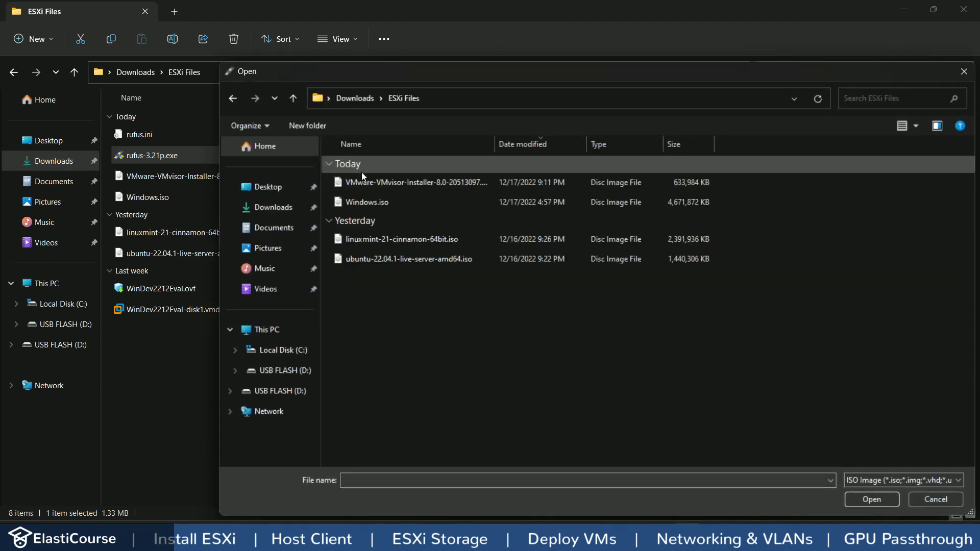
pyautogui.doubleClick(396, 181)
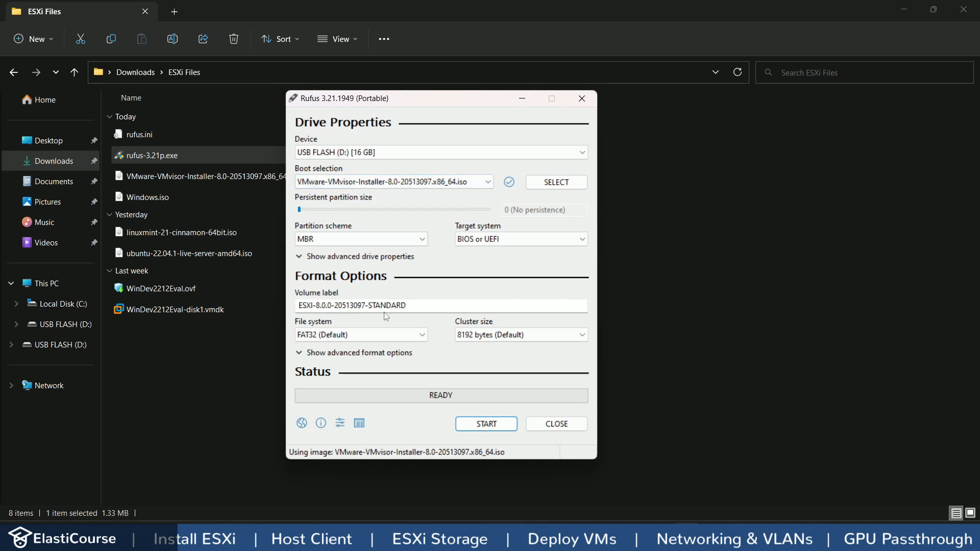
pyautogui.click(487, 427)
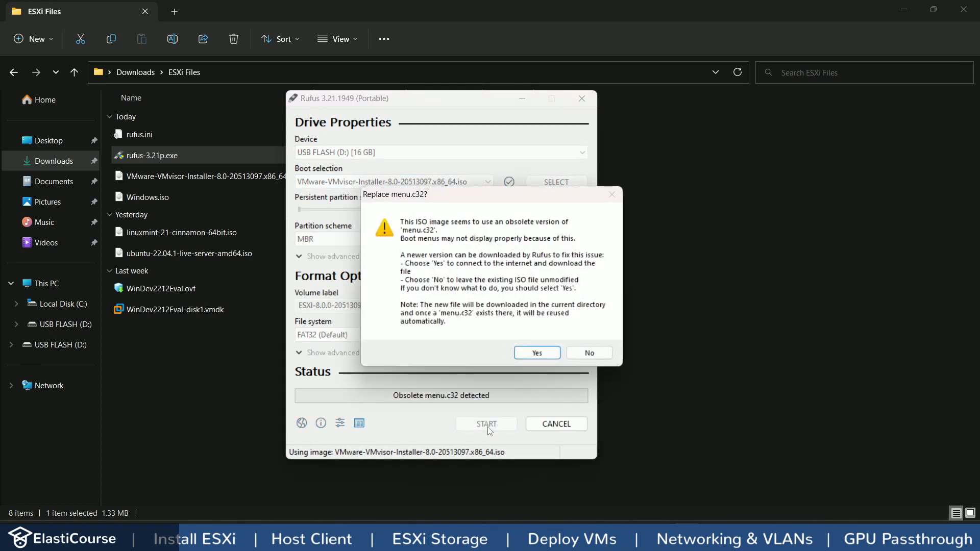
pyautogui.click(533, 351)
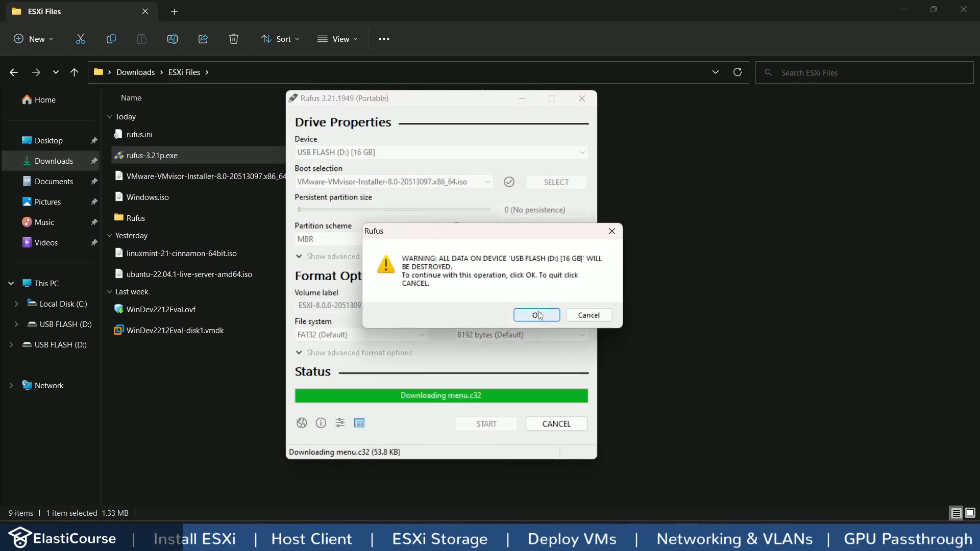
pyautogui.click(538, 315)
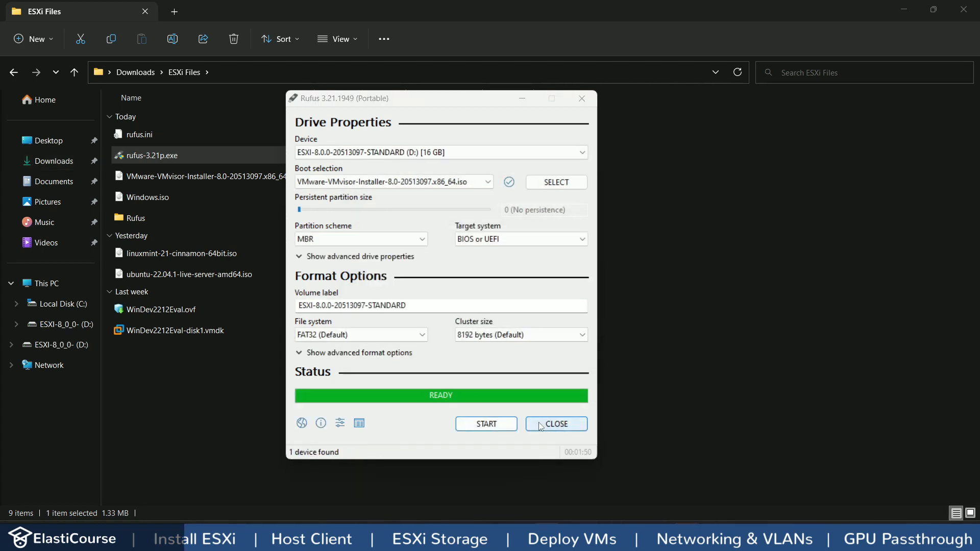
pyautogui.click(541, 424)
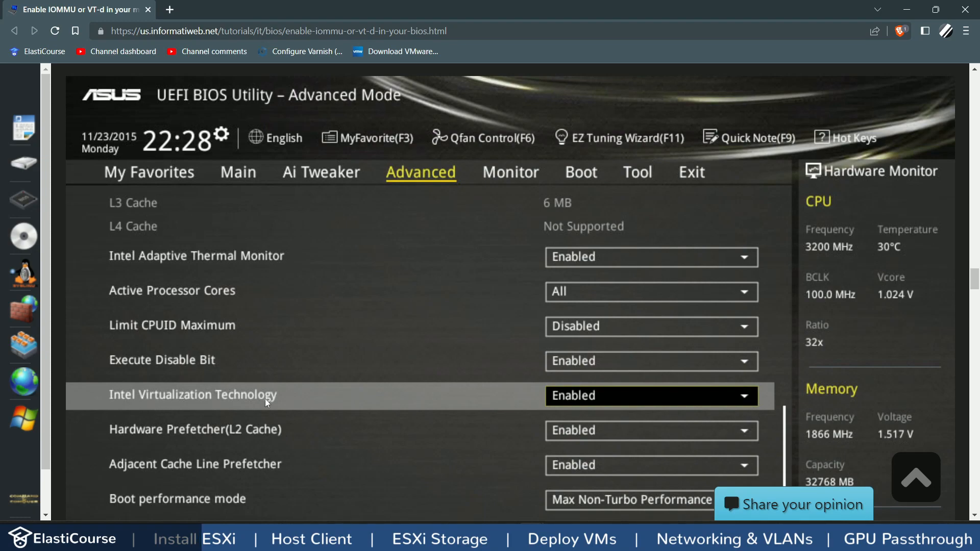
pyautogui.scroll(-5, 274, 399)
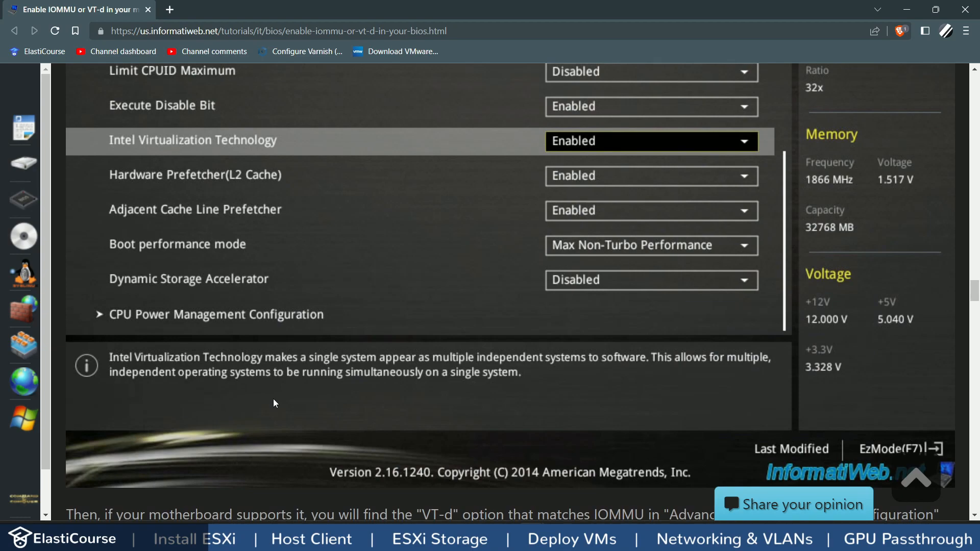
pyautogui.scroll(-7, 273, 399)
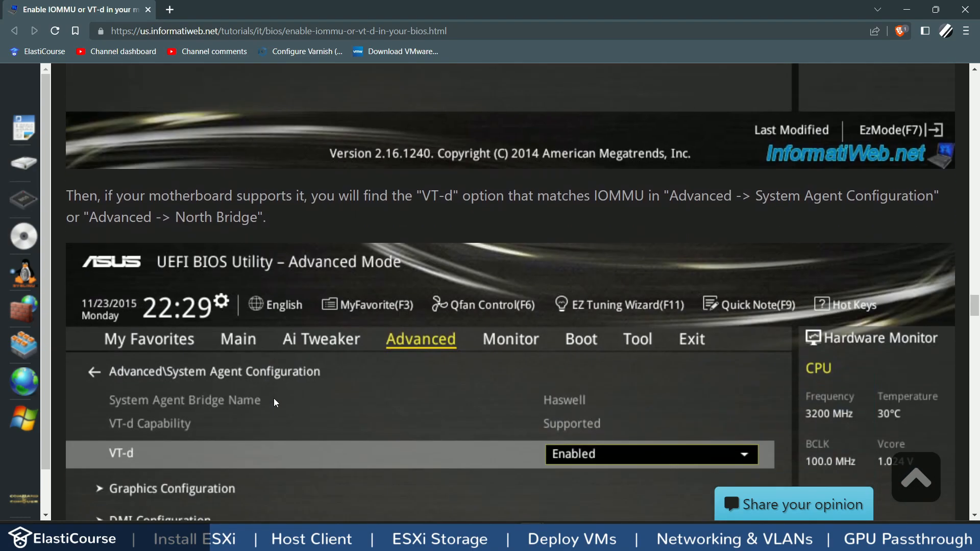
pyautogui.scroll(-3, 274, 398)
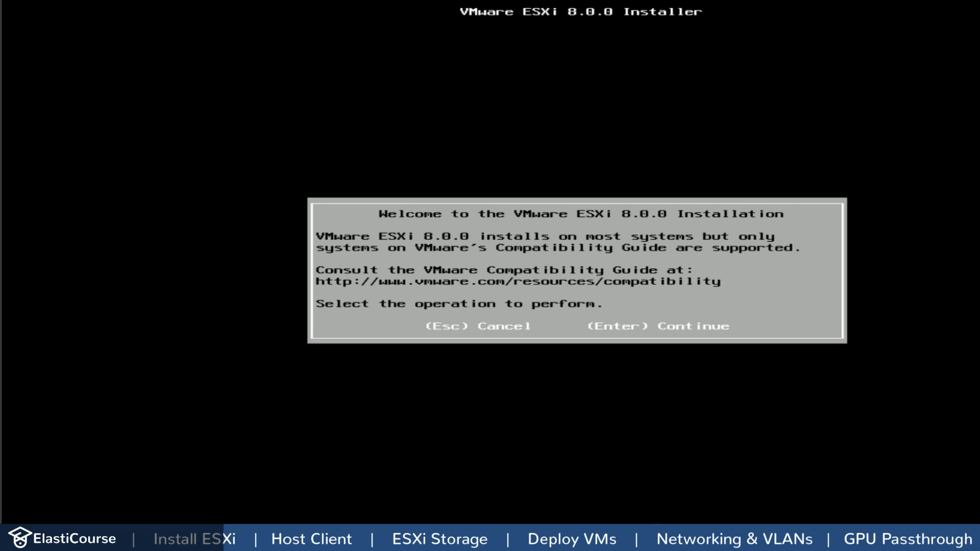
# Step: Accept the EULA and choose the 50 GiB local disk with the US Default keyboard
pyautogui.press('Return')
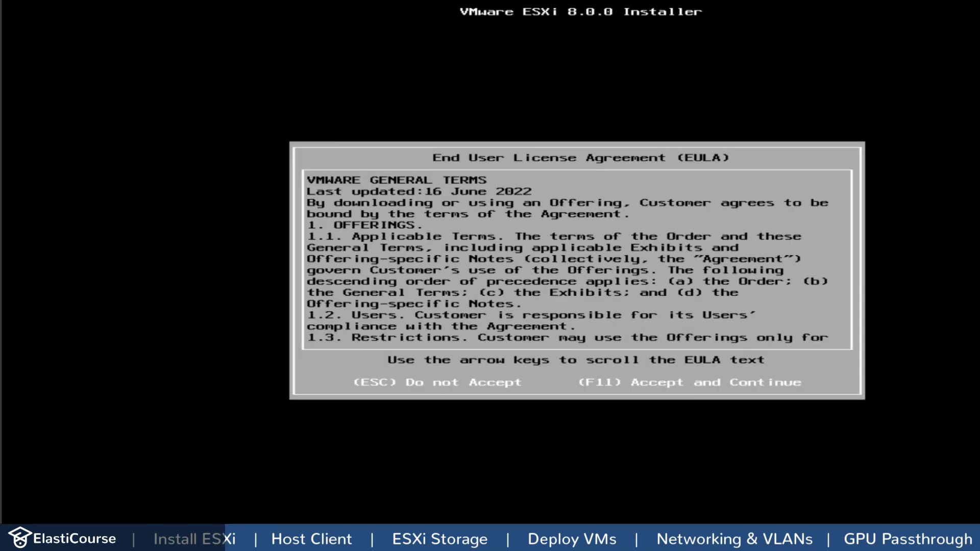
pyautogui.press('F11')
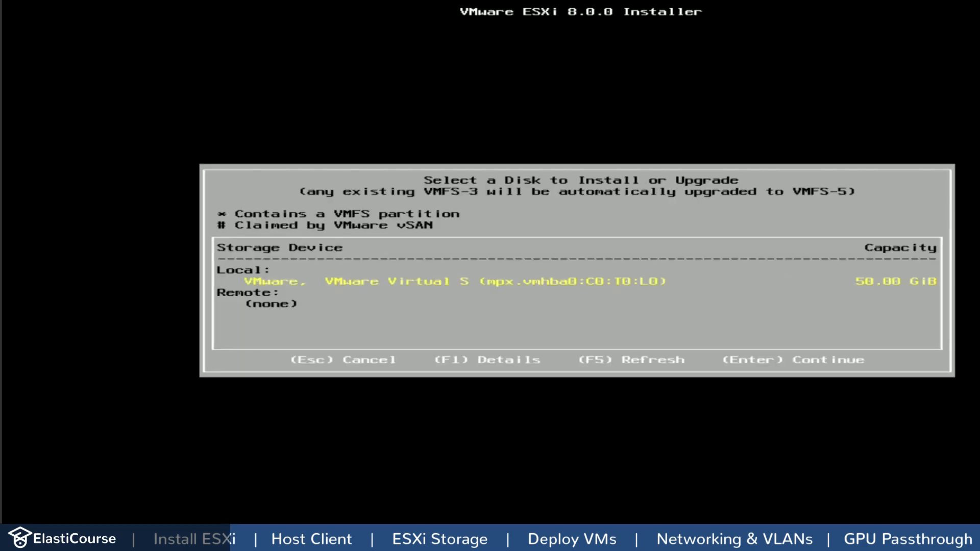
pyautogui.press('Return')
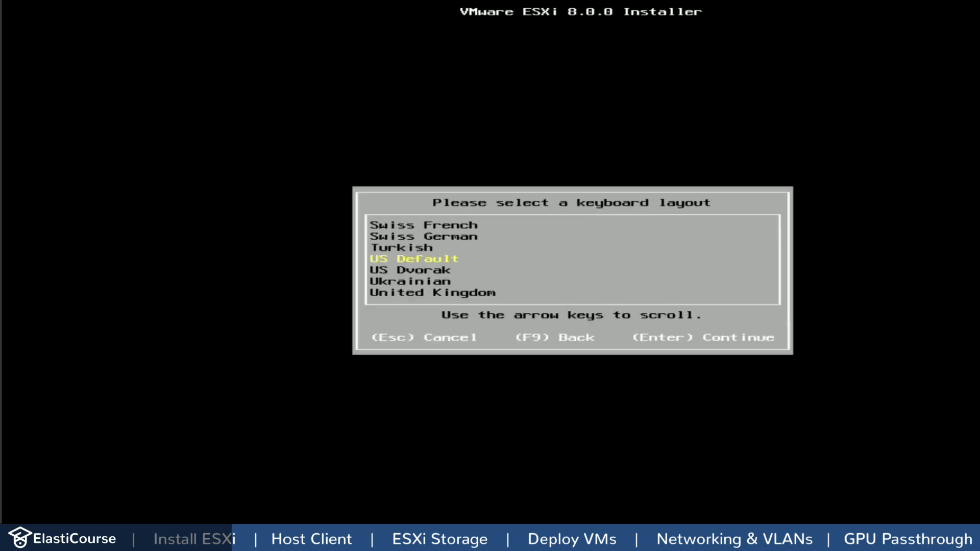
pyautogui.press('Return')
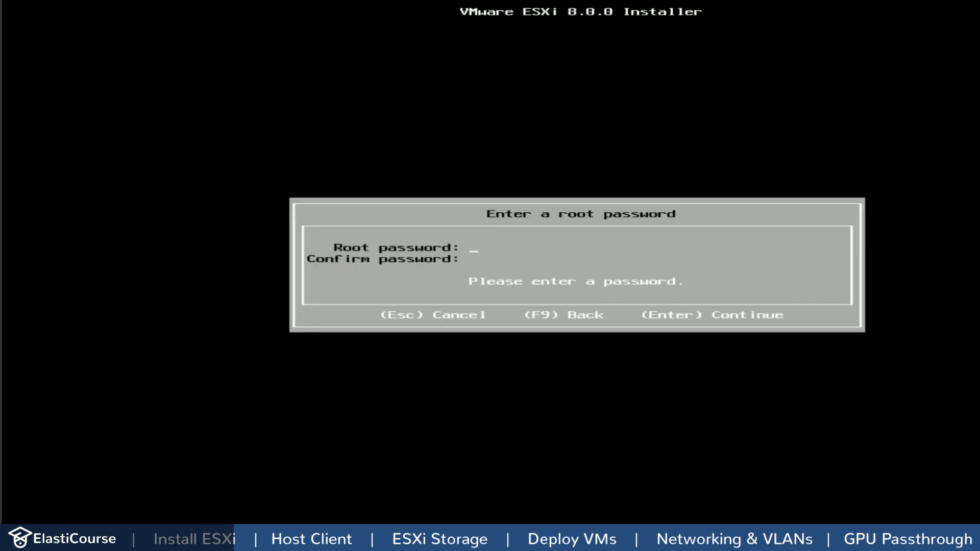
# Step: Set and confirm the root password, install ESXi 8.0.0, and reboot the server
pyautogui.write('**********')
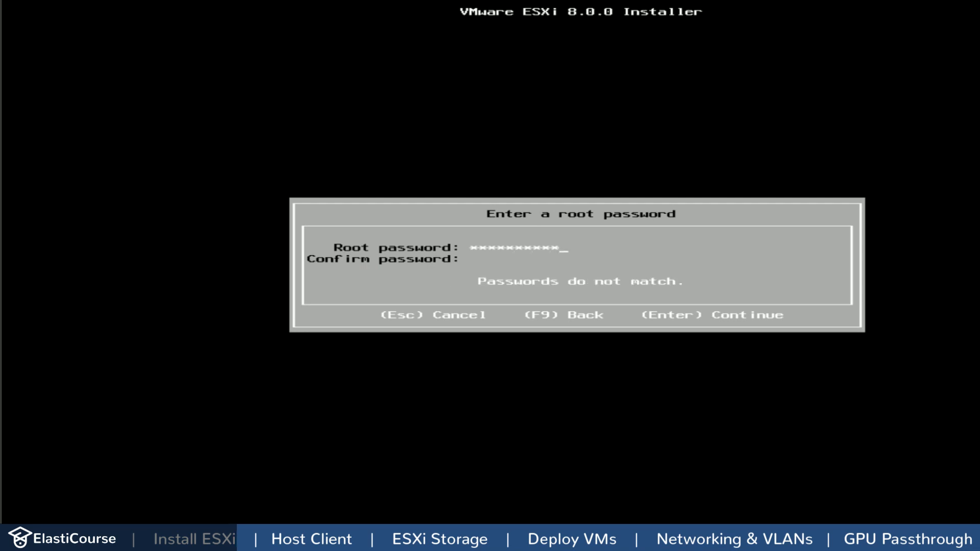
pyautogui.press('Tab')
pyautogui.write('**********')
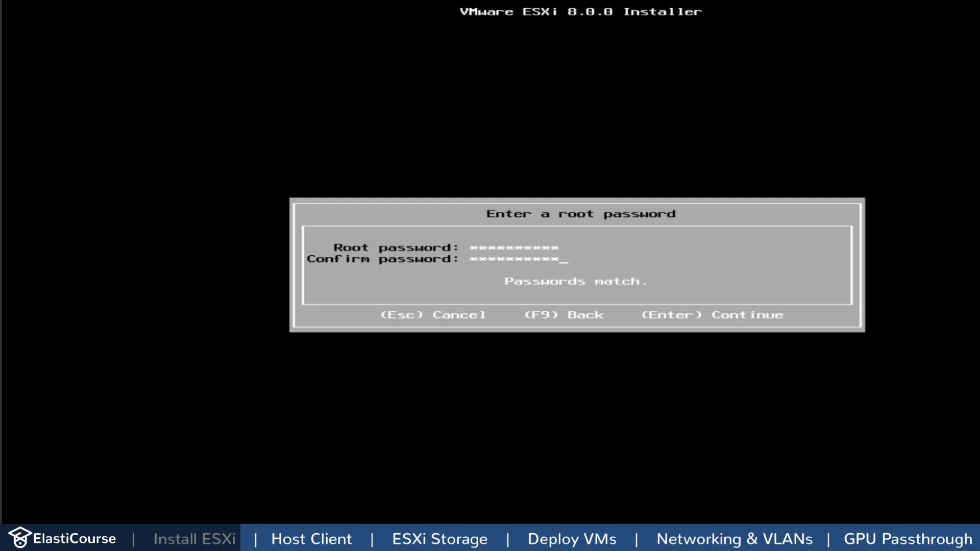
pyautogui.press('Return')
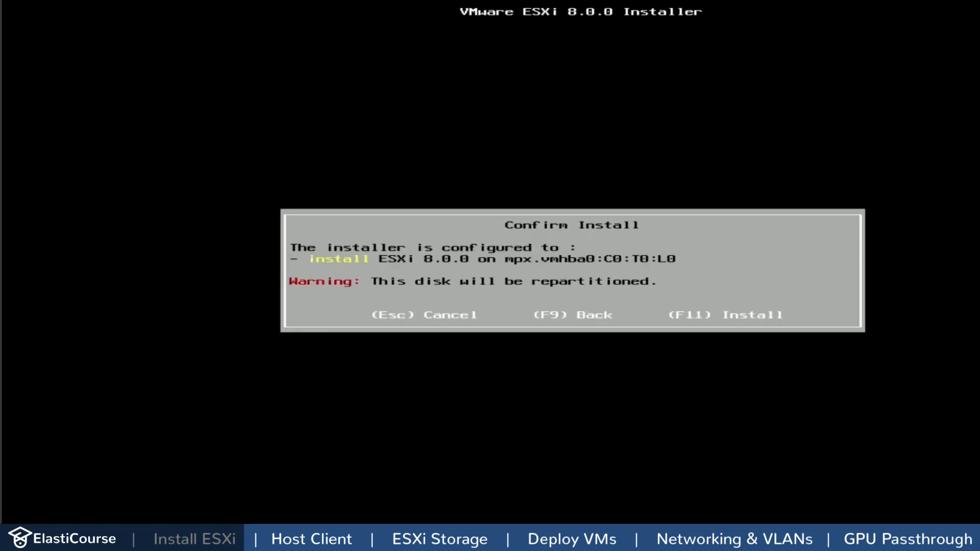
pyautogui.press('F11')
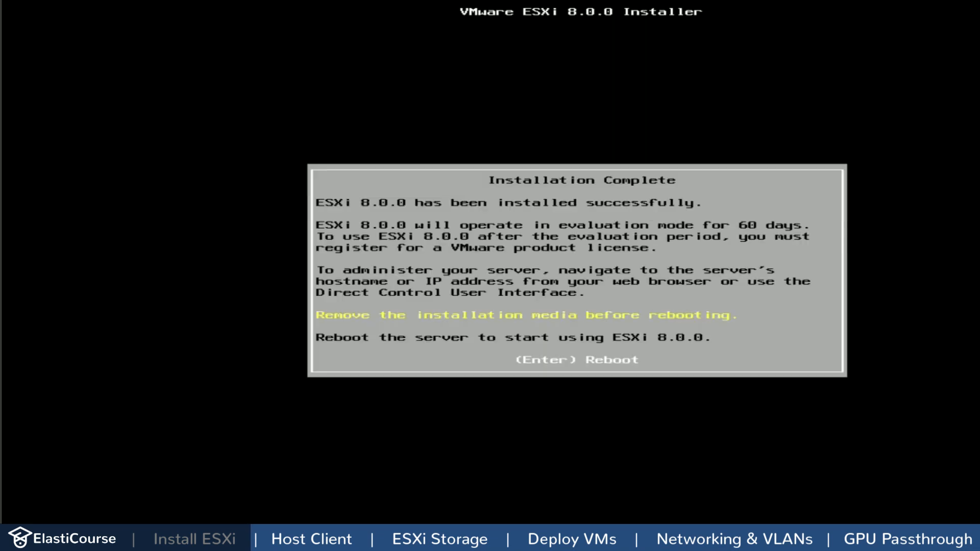
pyautogui.press('Return')
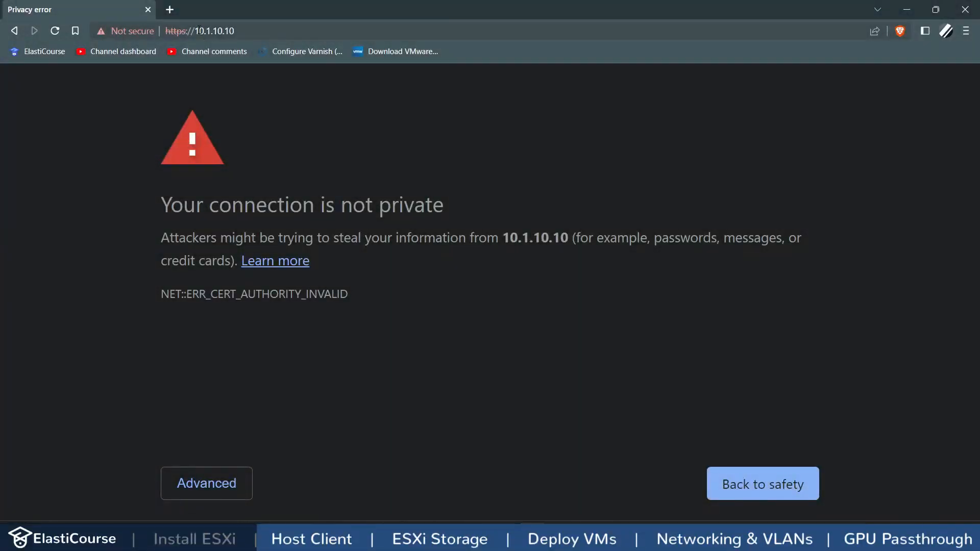
pyautogui.moveTo(196, 30); pyautogui.dragTo(277, 36)
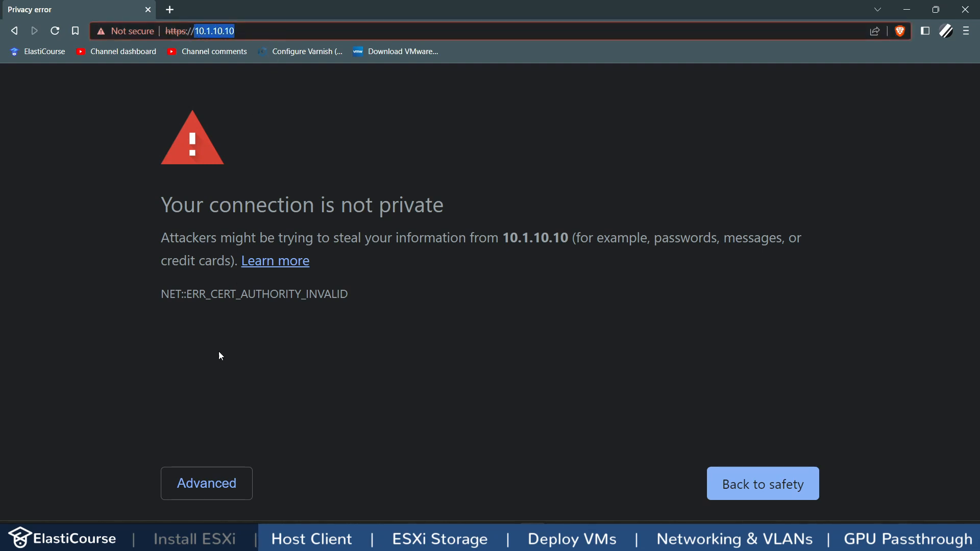
pyautogui.click(182, 483)
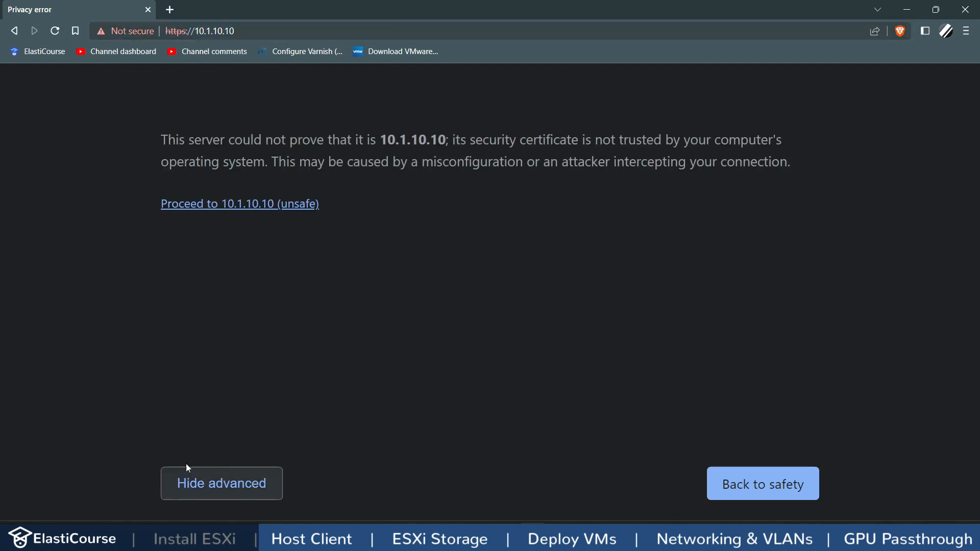
pyautogui.click(245, 204)
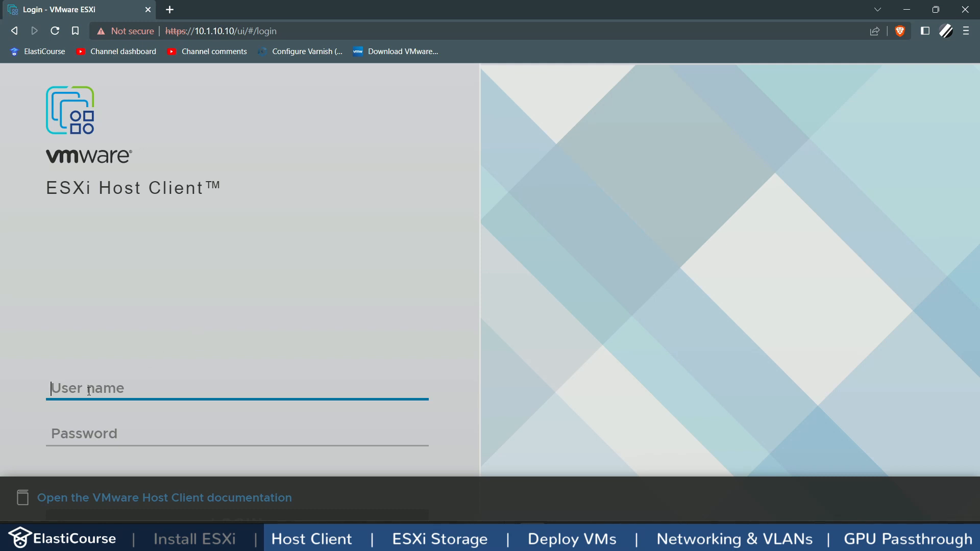
# Step: Log in as root and dismiss the CEIP prompt without joining
pyautogui.write('root')
pyautogui.press('Tab')
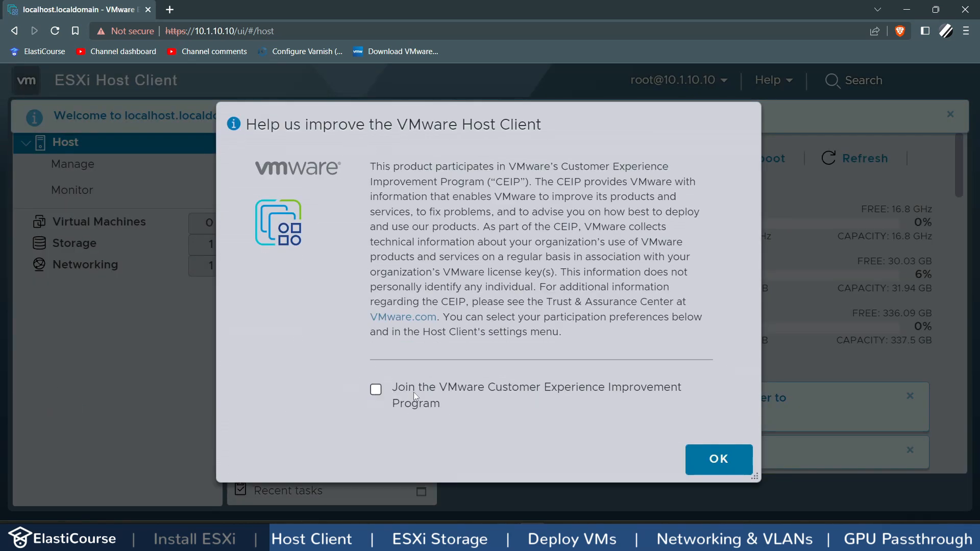
pyautogui.click(720, 461)
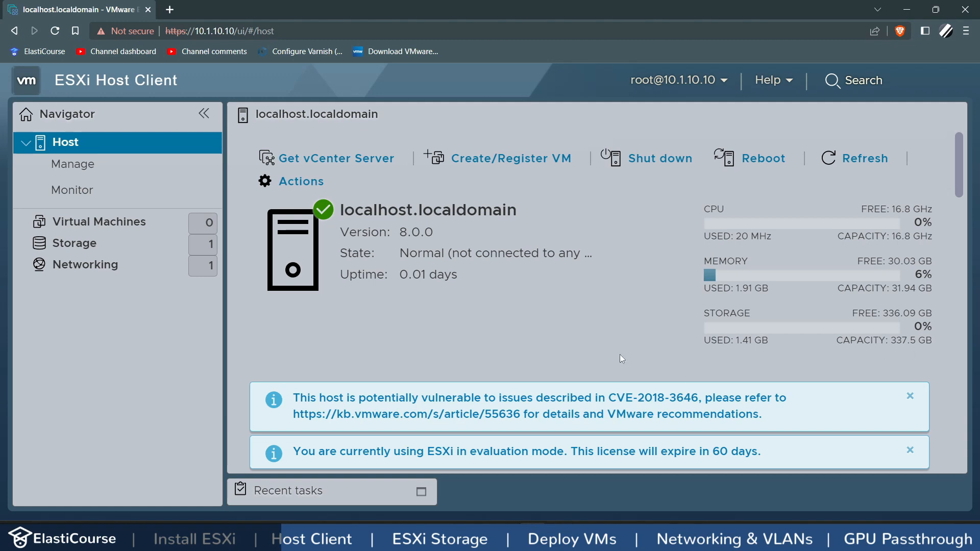
pyautogui.scroll(-5, 620, 346)
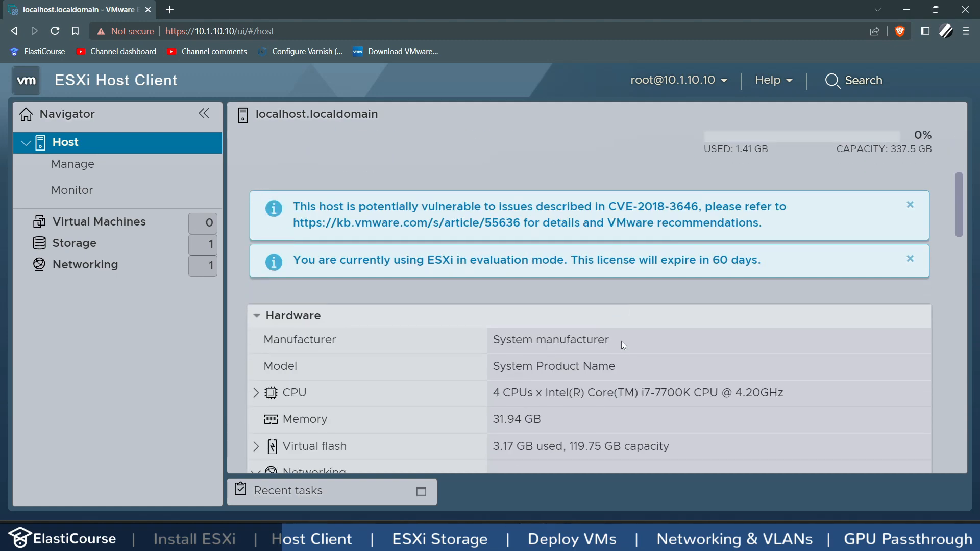
pyautogui.moveTo(634, 265); pyautogui.dragTo(690, 265)
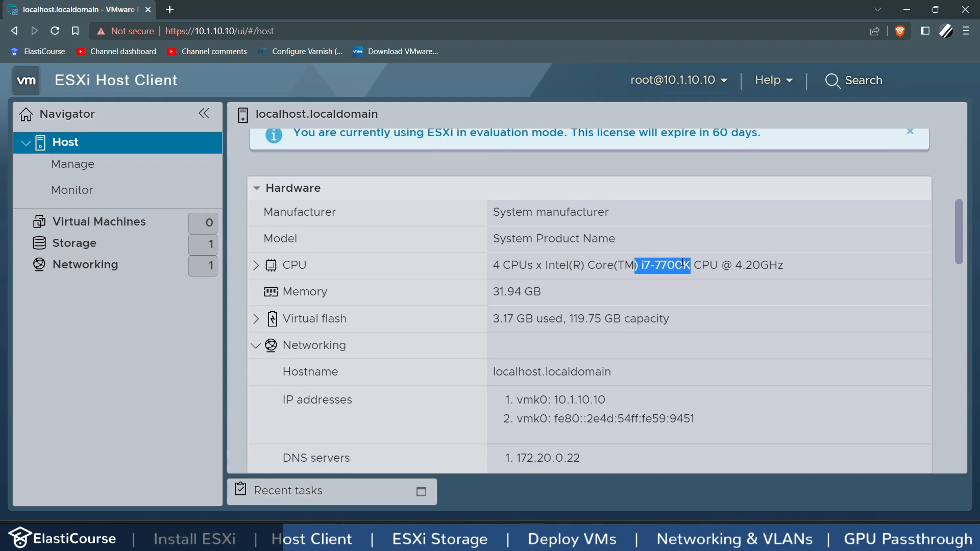
pyautogui.scroll(-1, 558, 295)
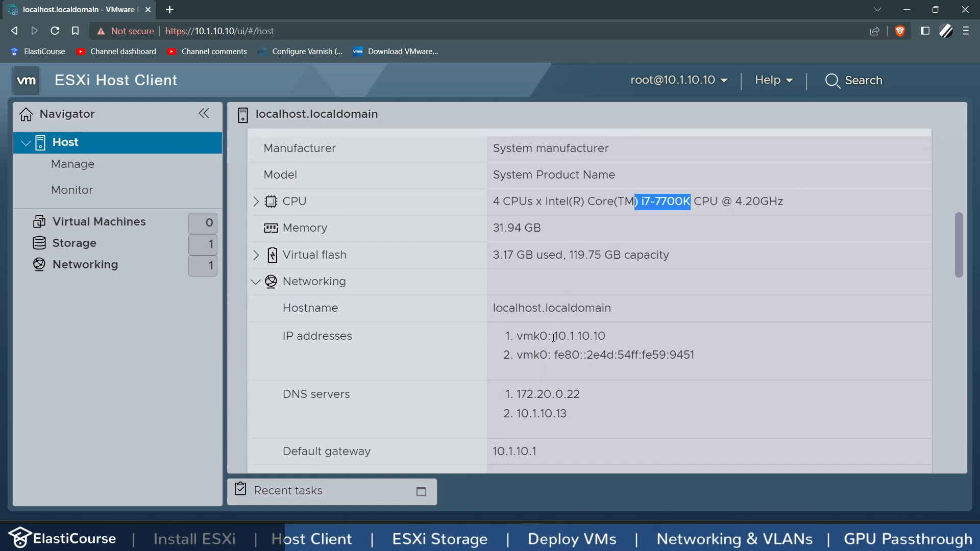
pyautogui.moveTo(558, 337); pyautogui.dragTo(605, 339)
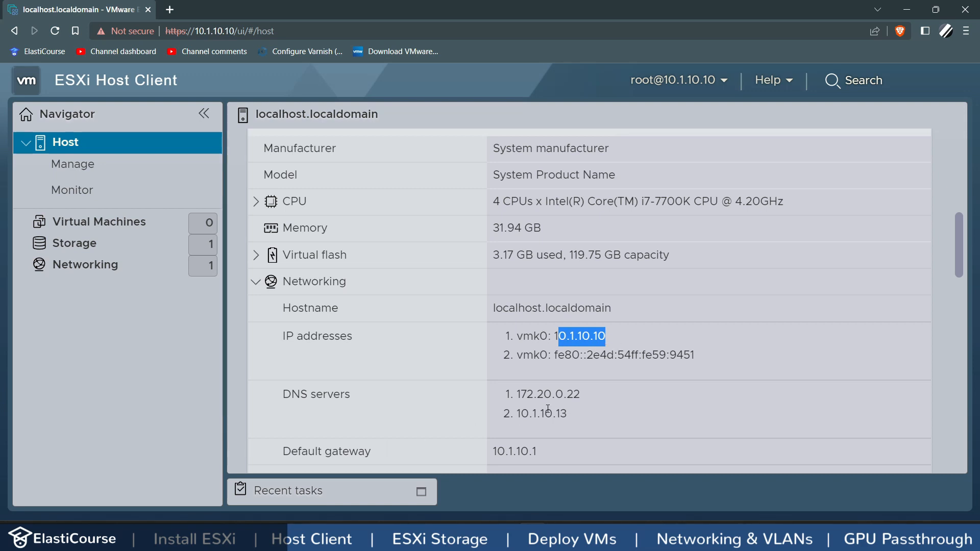
pyautogui.moveTo(570, 413); pyautogui.dragTo(519, 391)
pyautogui.scroll(-2, 508, 392)
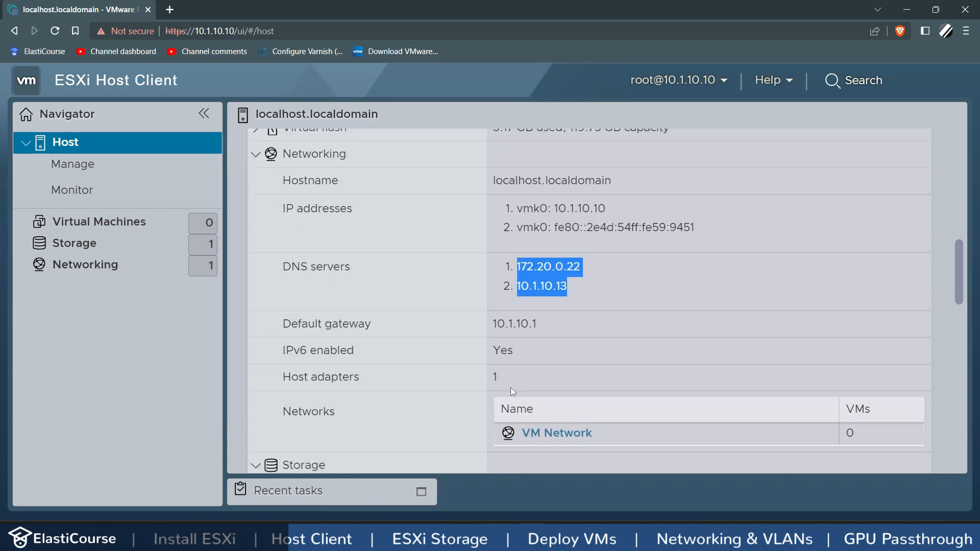
pyautogui.moveTo(539, 324); pyautogui.dragTo(434, 339)
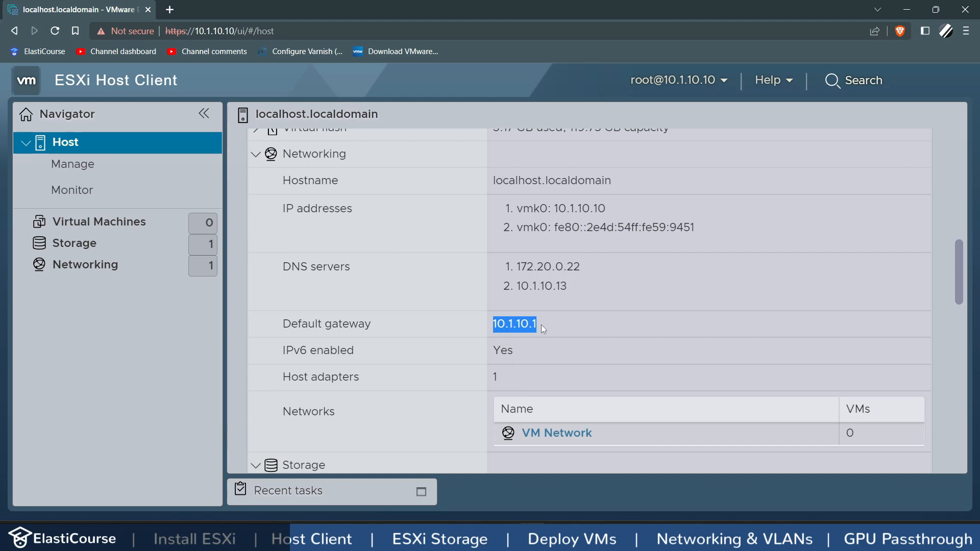
pyautogui.scroll(-2, 541, 327)
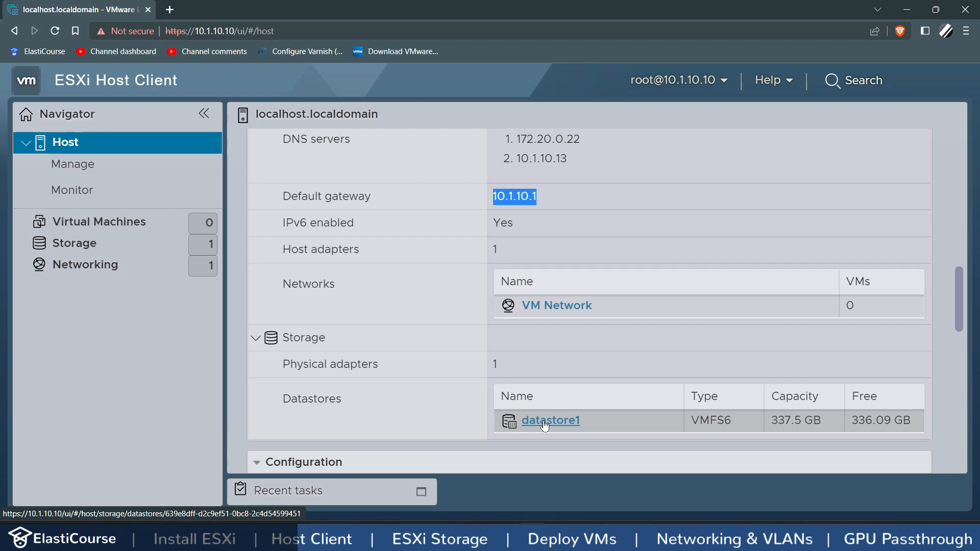
pyautogui.scroll(-10, 544, 425)
pyautogui.scroll(-1, 339, 164)
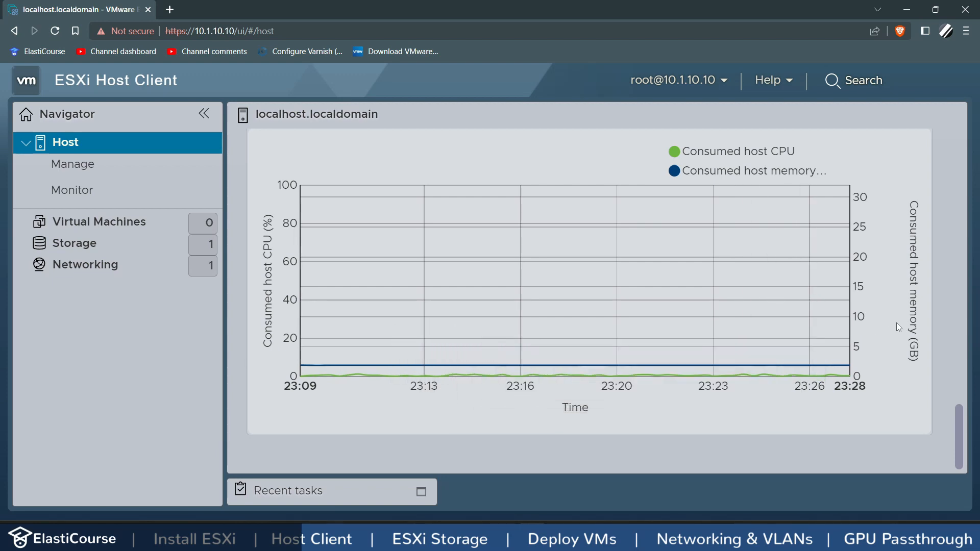
pyautogui.scroll(10, 896, 322)
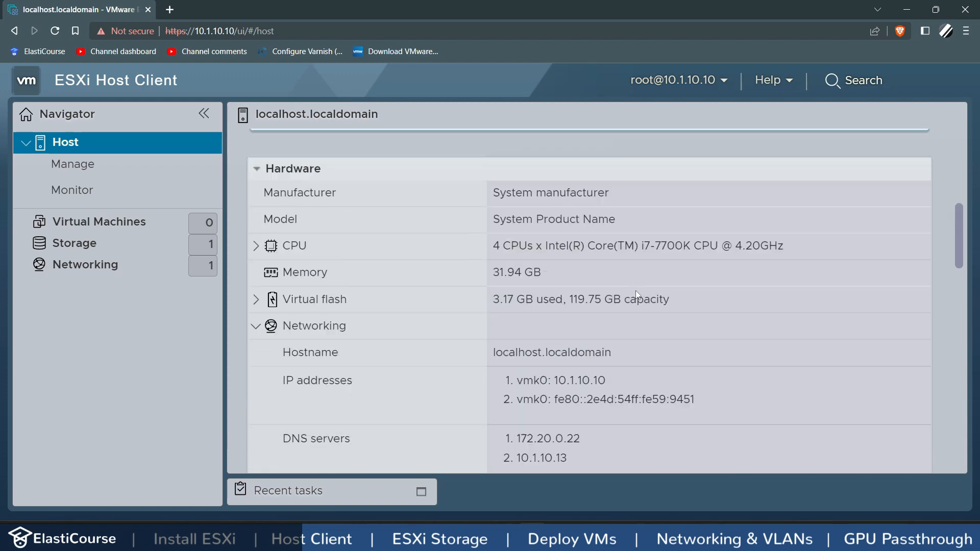
pyautogui.scroll(3, 635, 290)
# Step: View the host's Autostart settings under Manage: disabled, with no virtual machines listed
pyautogui.click(68, 171)
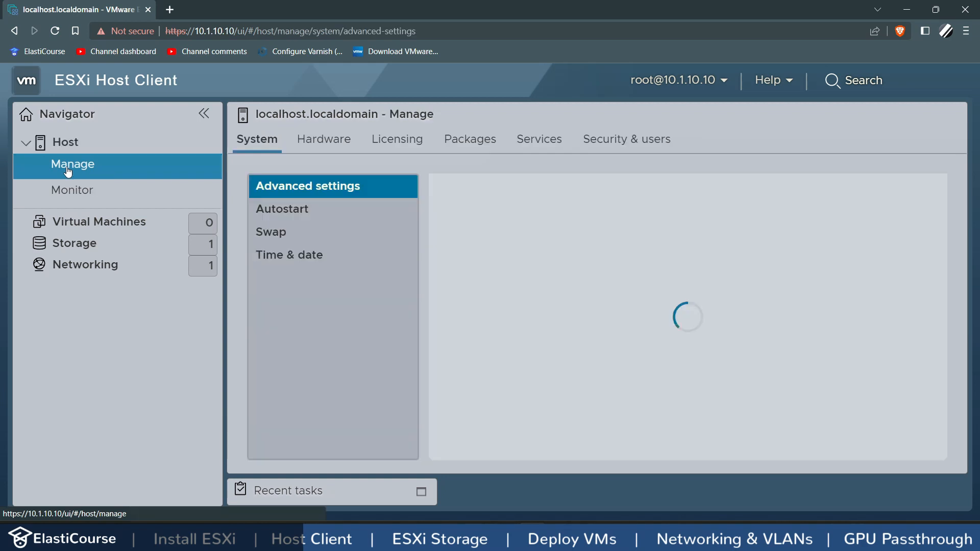
pyautogui.hotkey('ctrl', '-')
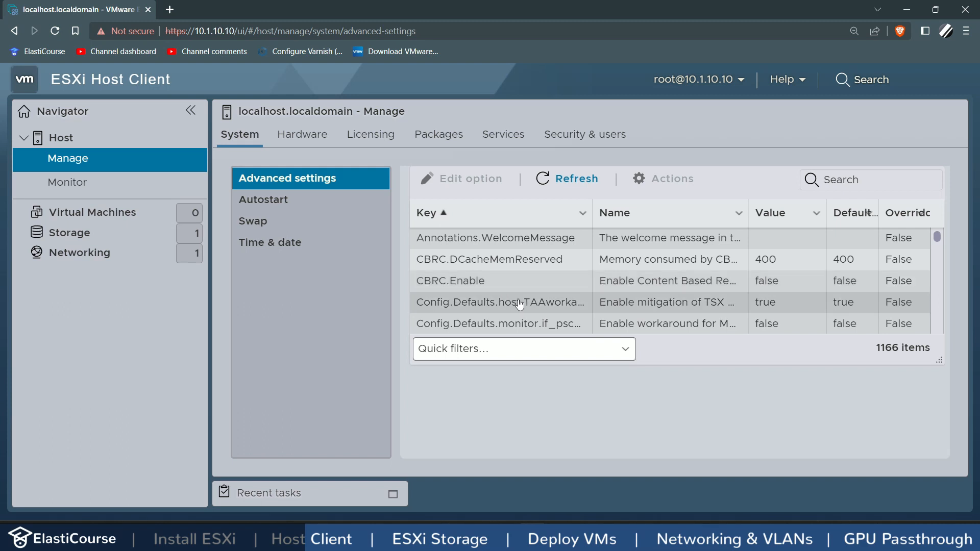
pyautogui.click(262, 199)
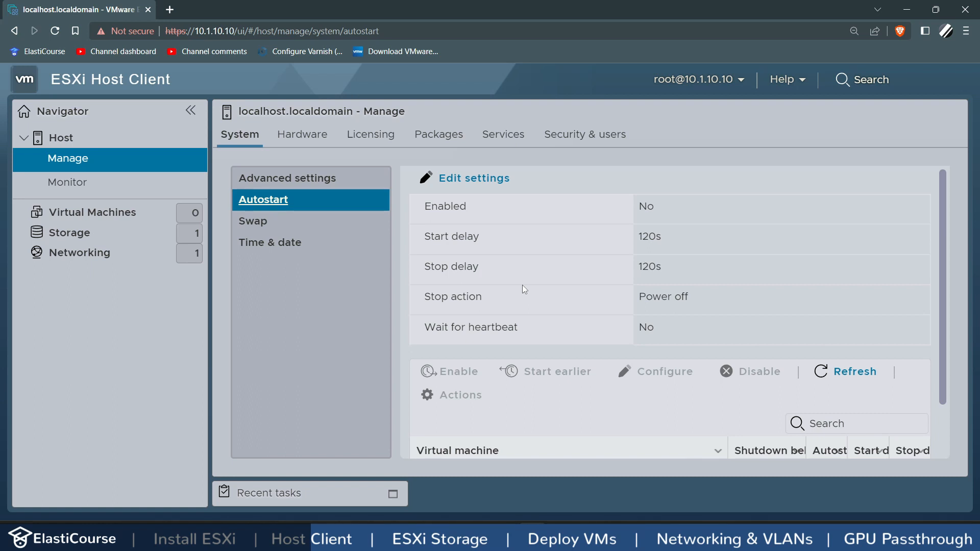
pyautogui.scroll(-1, 522, 289)
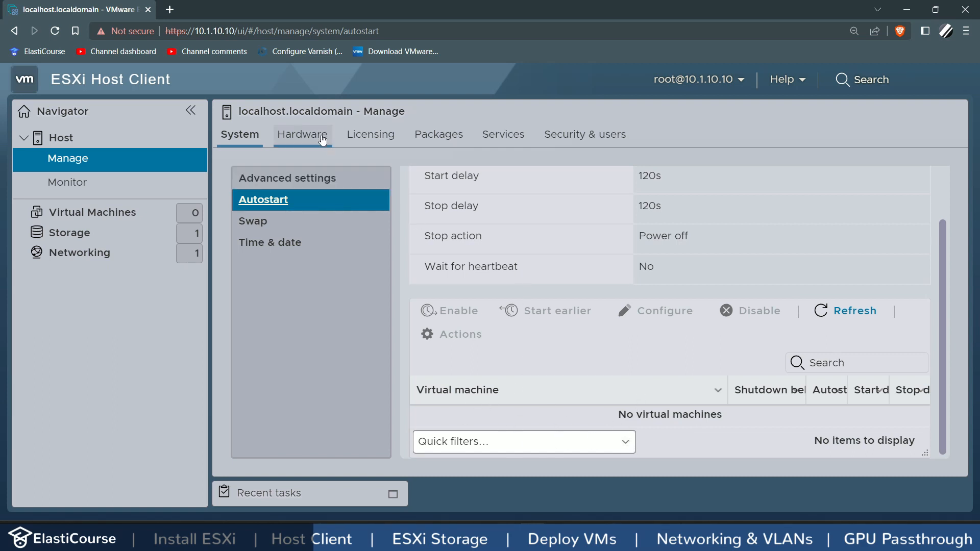
pyautogui.click(306, 134)
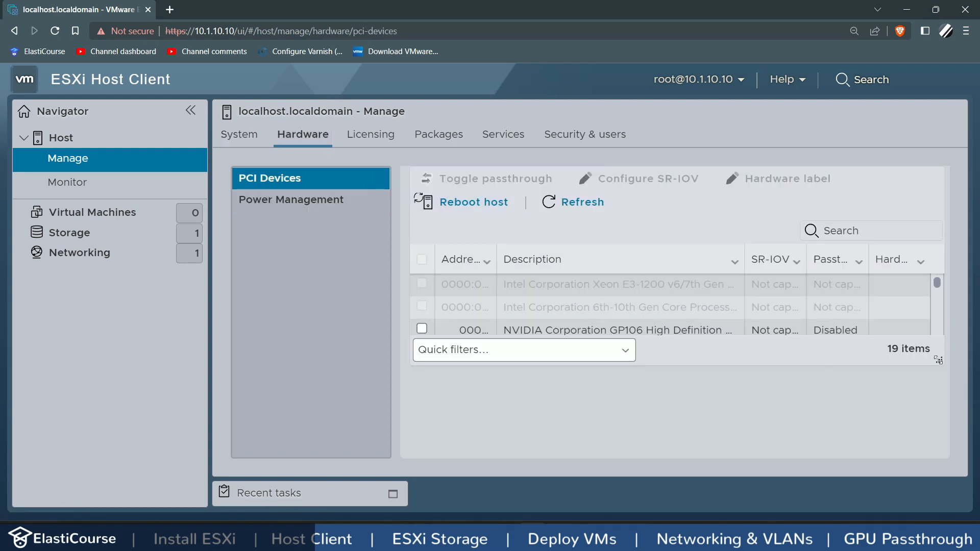
# Step: Enlarge the PCI device table, widen the Description column, and select the NVIDIA GP106 devices
pyautogui.moveTo(938, 359); pyautogui.dragTo(939, 448)
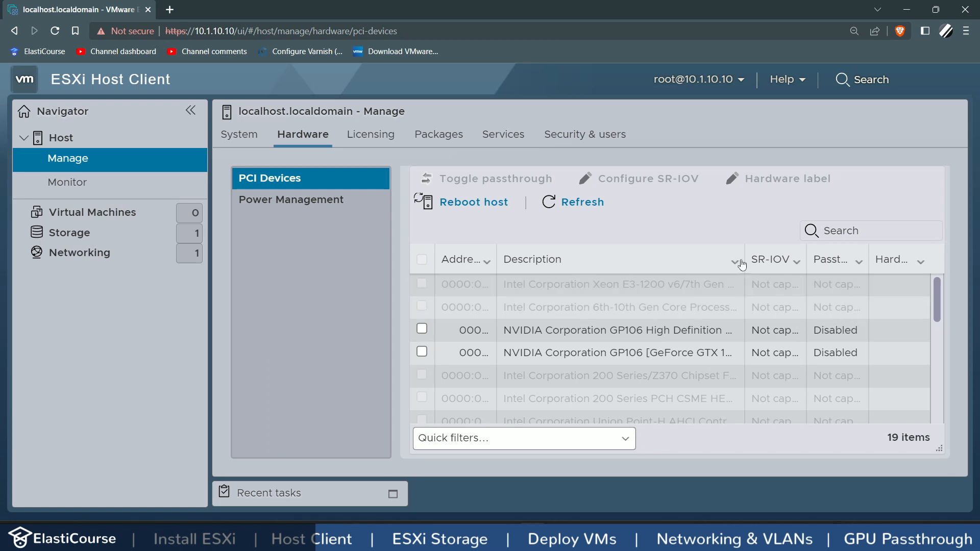
pyautogui.moveTo(741, 265); pyautogui.dragTo(857, 263)
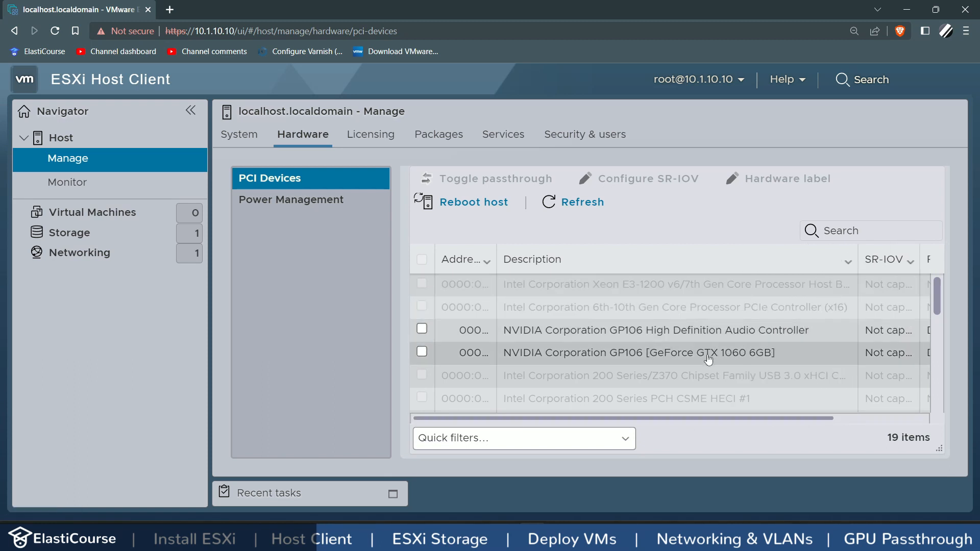
pyautogui.click(708, 359)
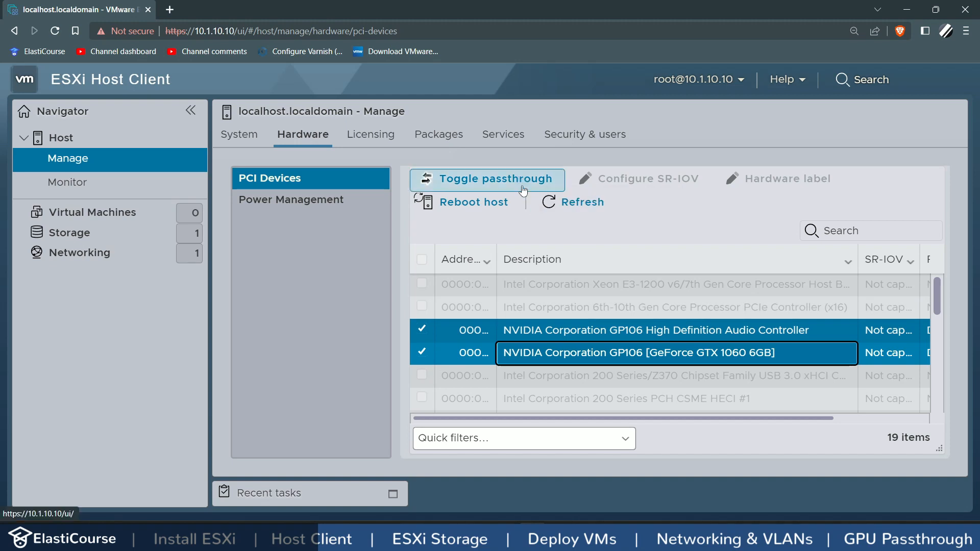
pyautogui.scroll(-3, 740, 383)
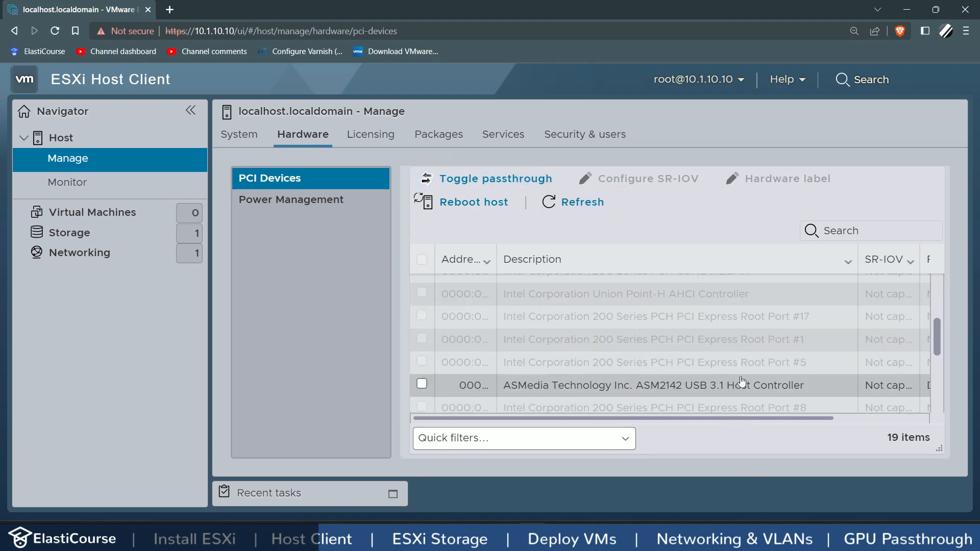
pyautogui.scroll(-3, 739, 383)
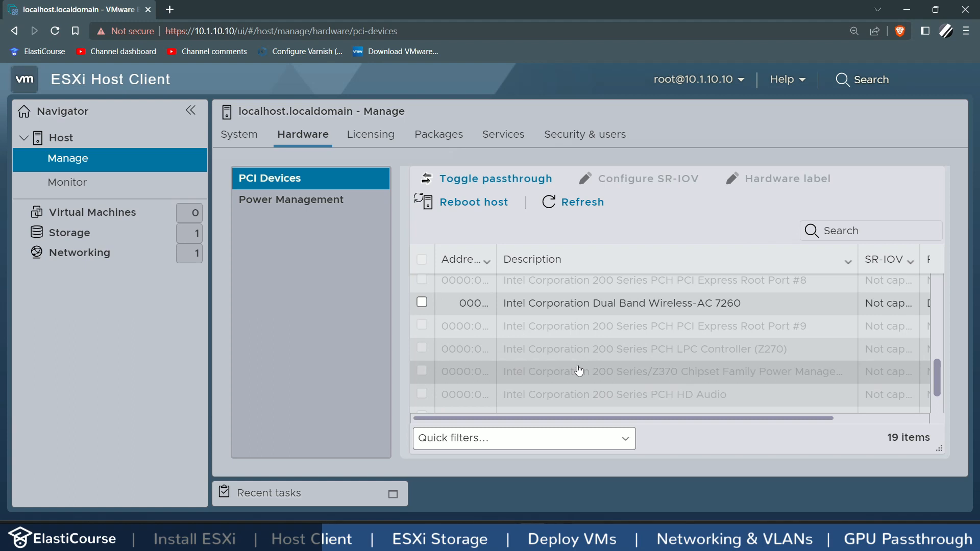
# Step: Open the host's Licensing page, copy the first vSphere Hypervisor 8 key from Customer Connect, and return
pyautogui.click(369, 136)
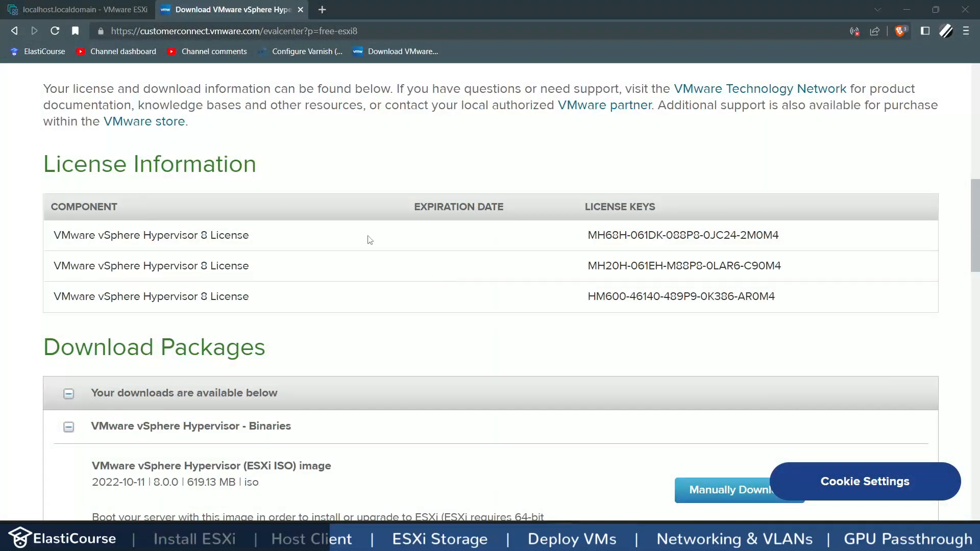
pyautogui.tripleClick(694, 237)
pyautogui.hotkey('ctrl', 'c')
pyautogui.click(94, 6)
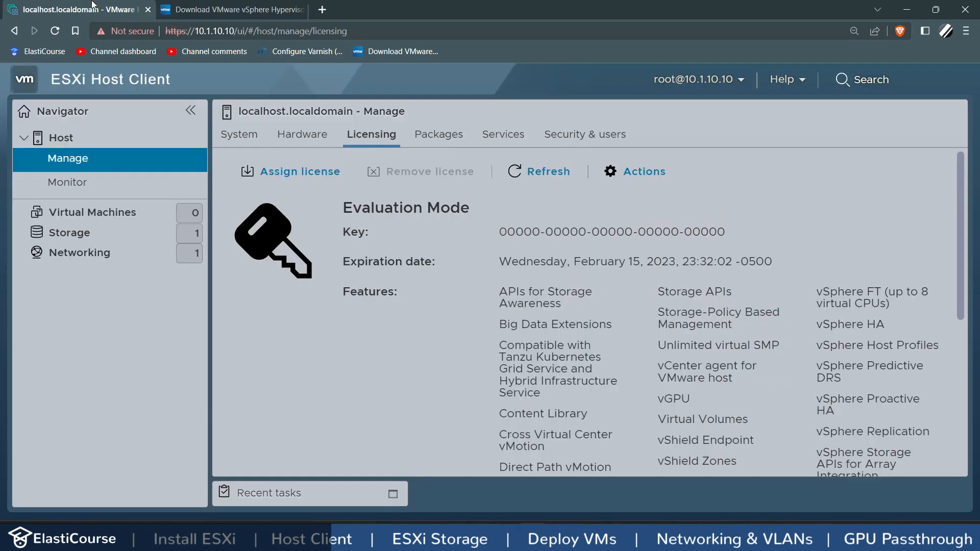
# Step: Paste, check and assign the vSphere 8 license key, then view the 111 installed packages
pyautogui.click(313, 169)
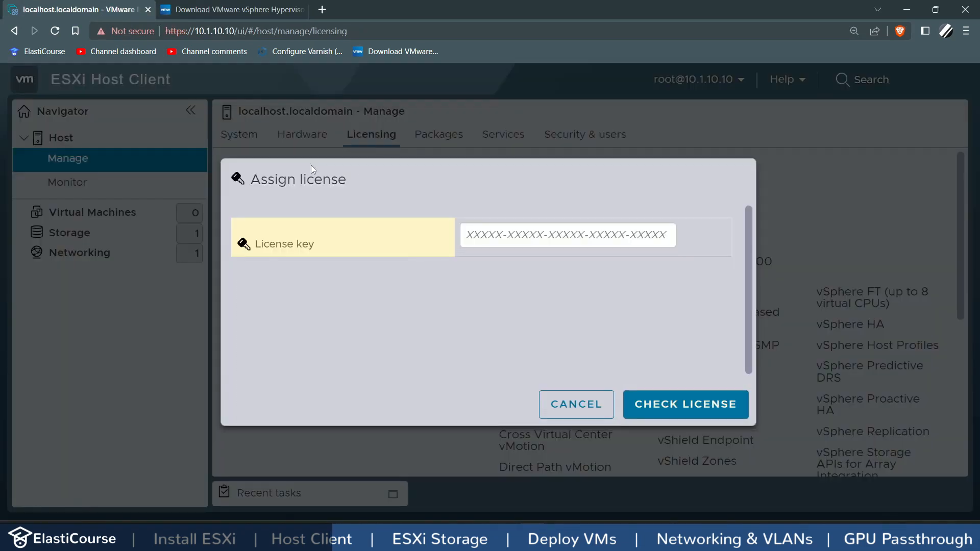
pyautogui.click(516, 241)
pyautogui.hotkey('ctrl', 'v')
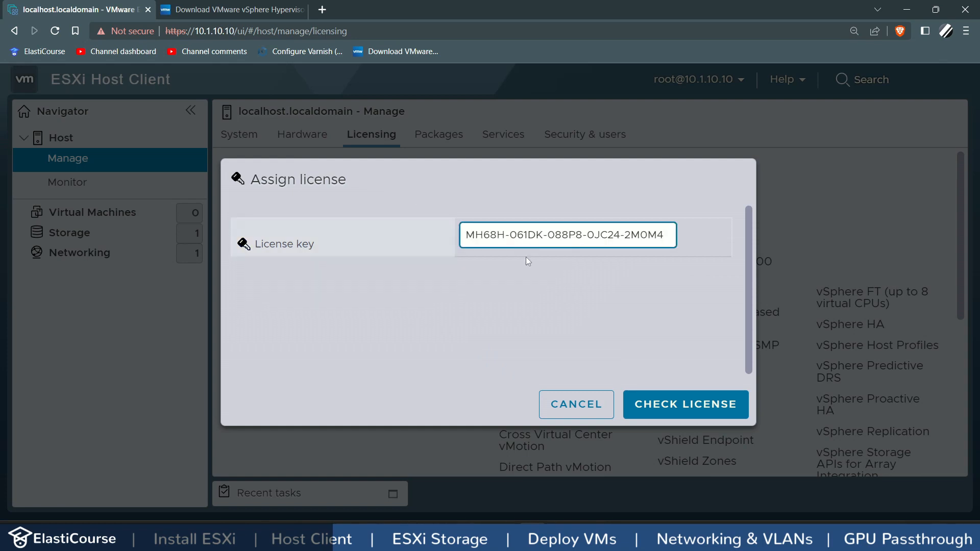
pyautogui.click(672, 406)
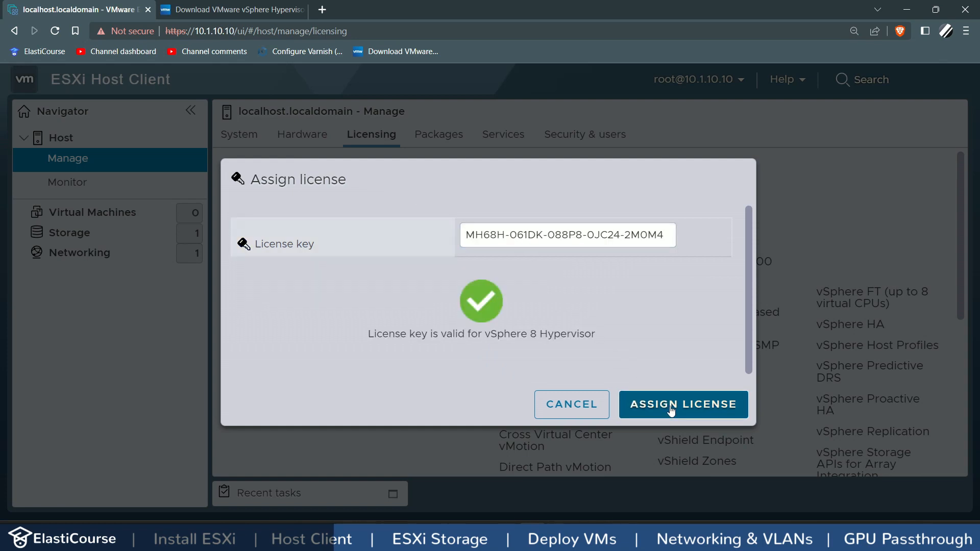
pyautogui.click(670, 406)
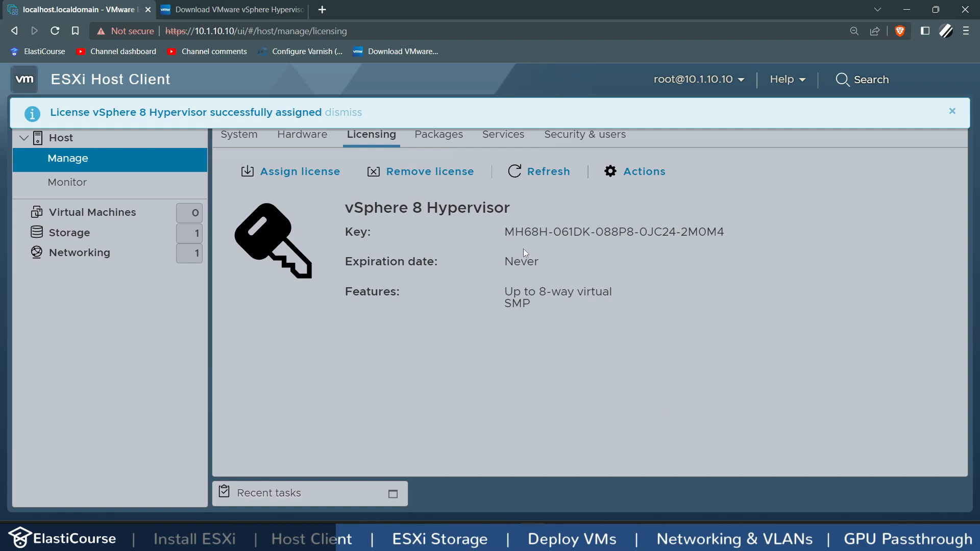
pyautogui.click(439, 139)
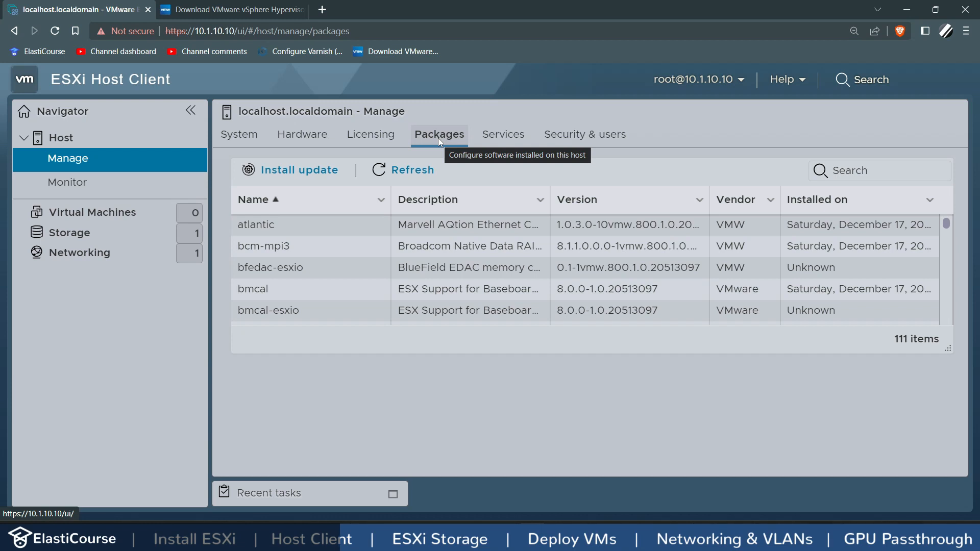
# Step: Review the host's authentication and certificate settings under Security & users
pyautogui.click(571, 132)
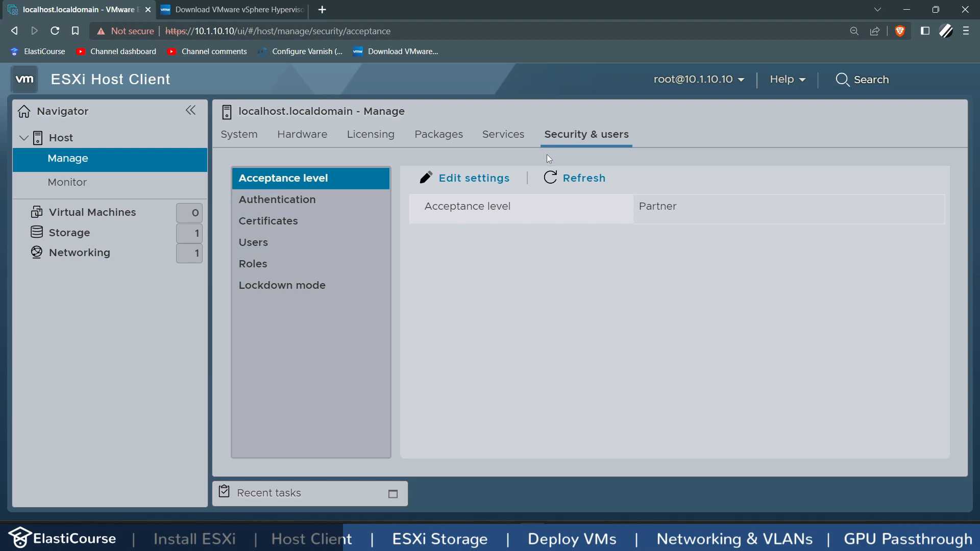
pyautogui.click(325, 205)
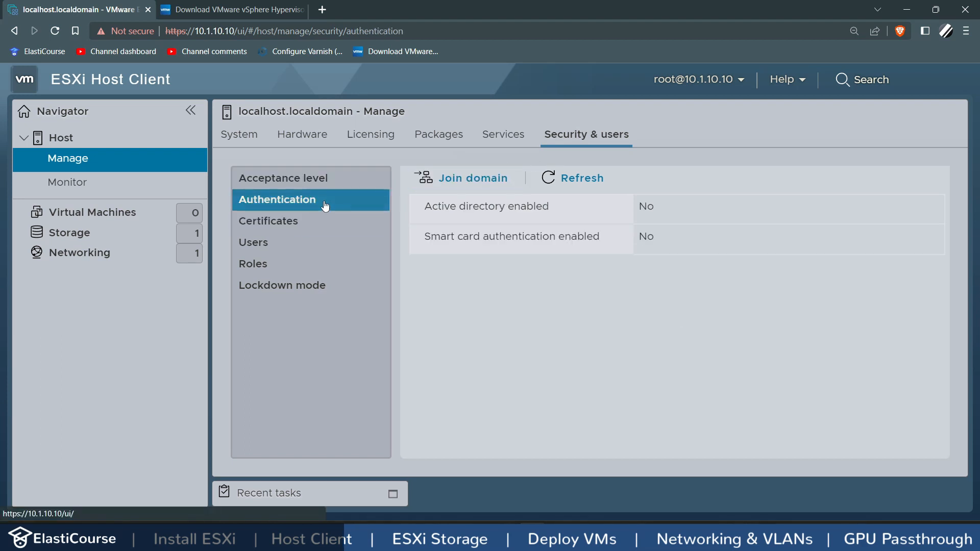
pyautogui.click(299, 221)
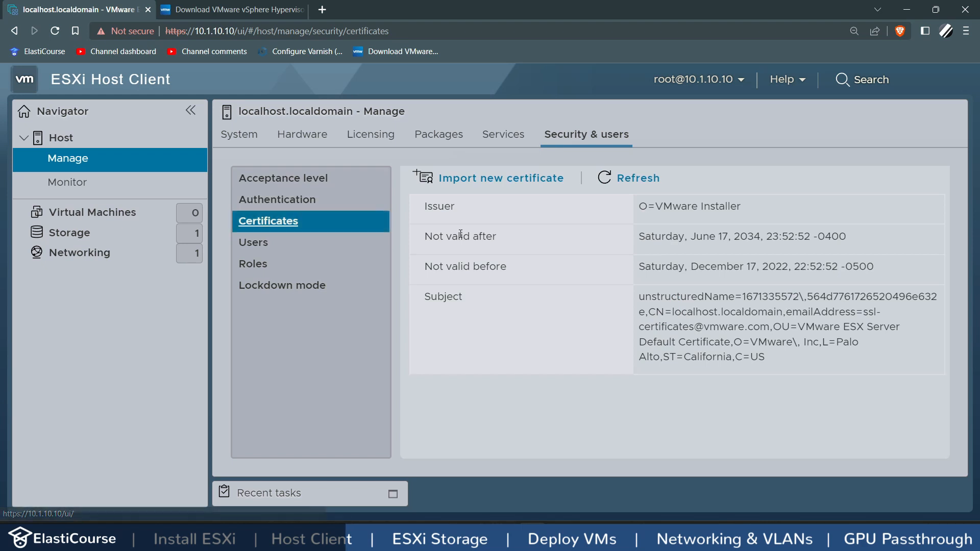
pyautogui.moveTo(236, 31); pyautogui.dragTo(161, 32)
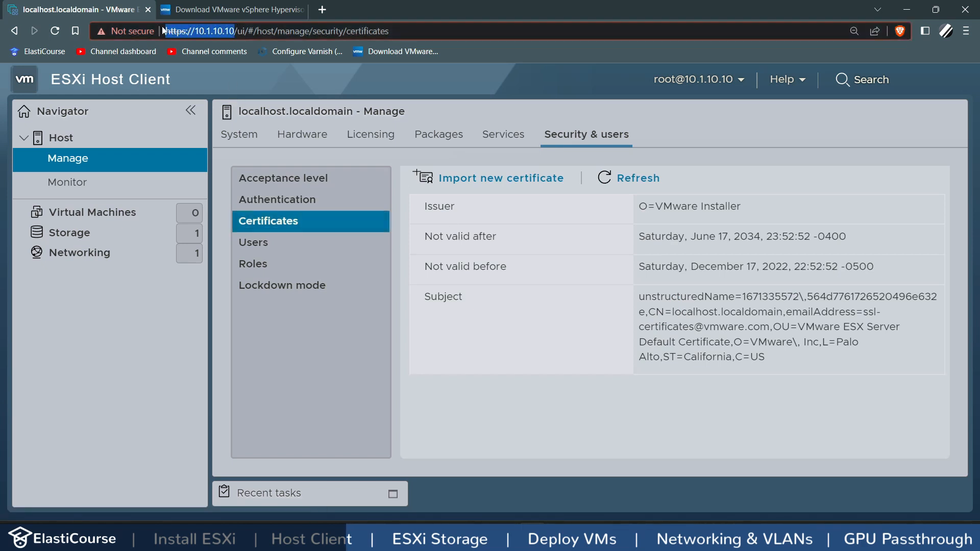
# Step: Check the root user account and roles, then open the host's last-hour CPU performance chart
pyautogui.click(277, 249)
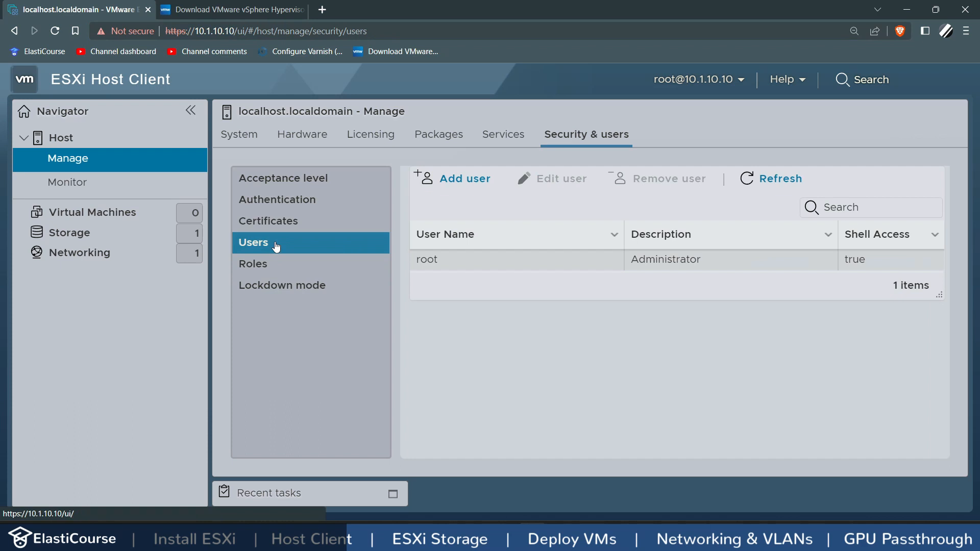
pyautogui.click(500, 265)
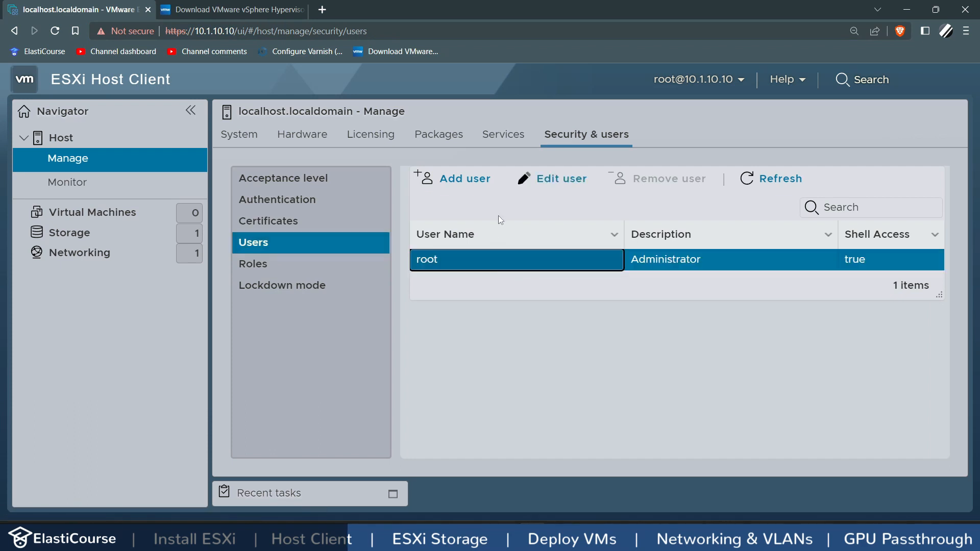
pyautogui.click(297, 264)
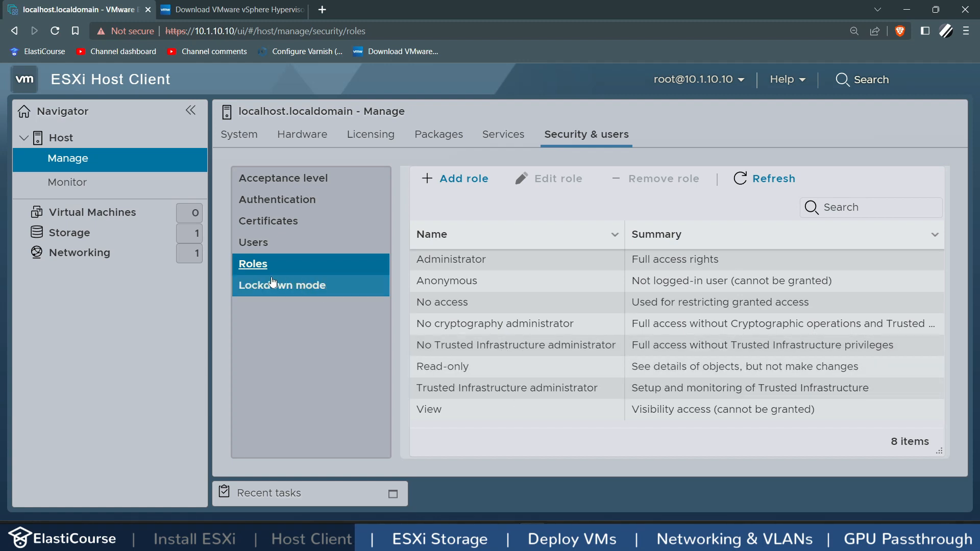
pyautogui.click(79, 185)
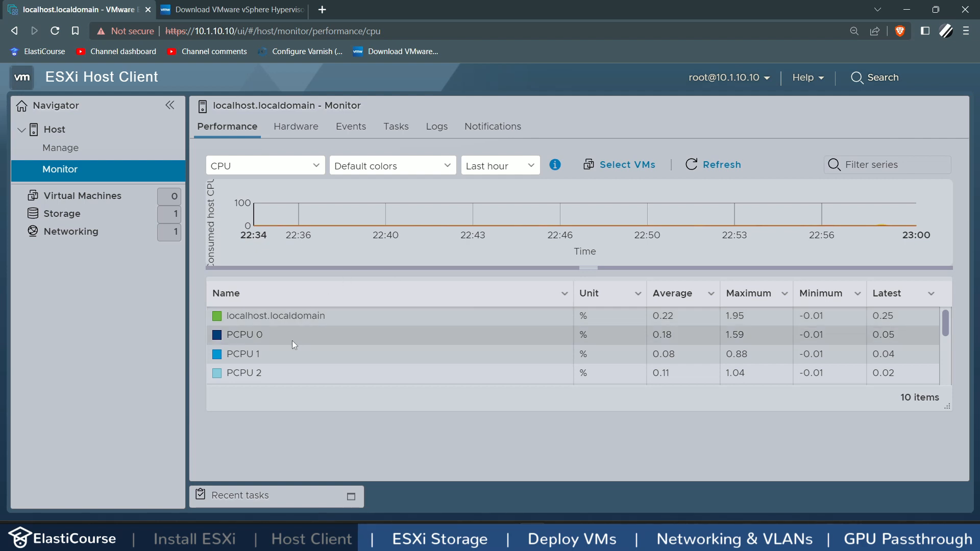
# Step: Switch the host performance chart through Memory, Network and Disk usage
pyautogui.scroll(-3, 292, 341)
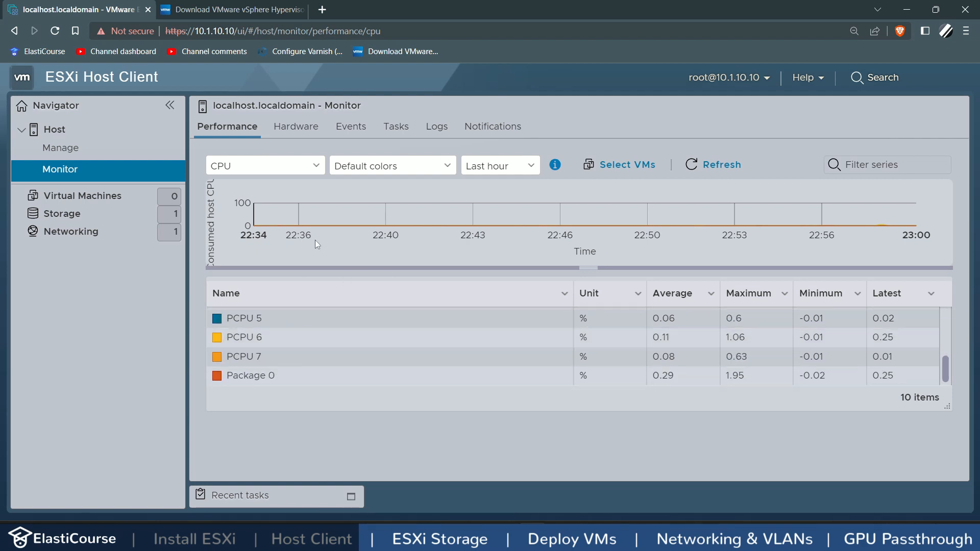
pyautogui.click(300, 175)
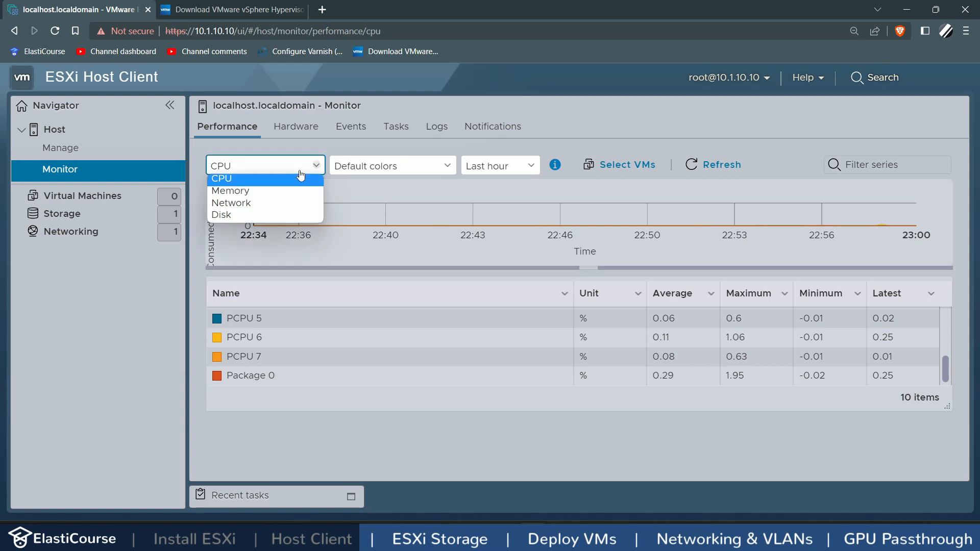
pyautogui.click(276, 190)
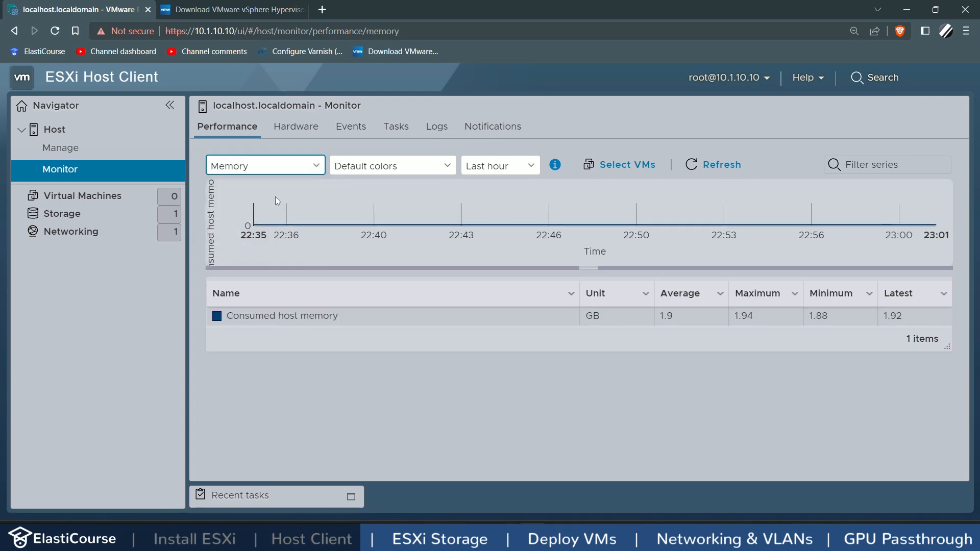
pyautogui.click(280, 167)
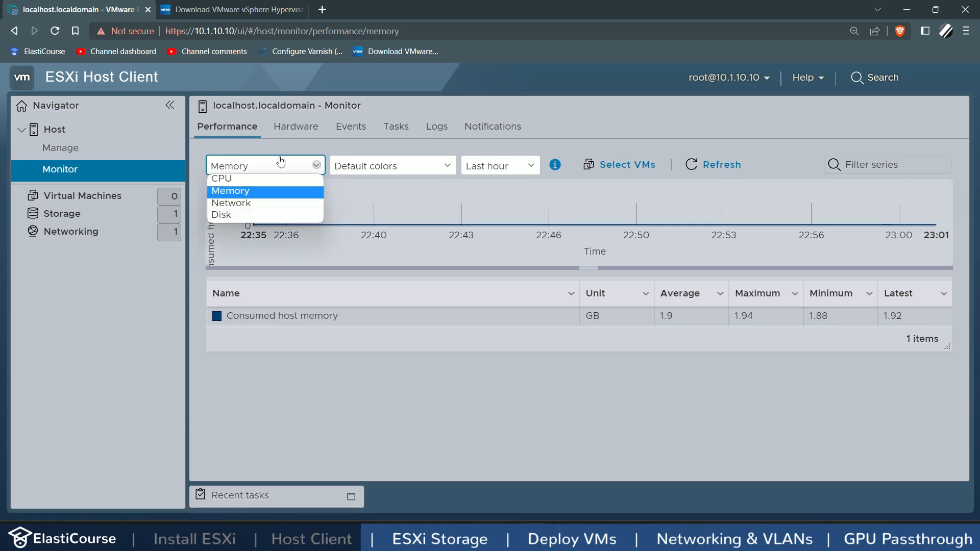
pyautogui.click(260, 204)
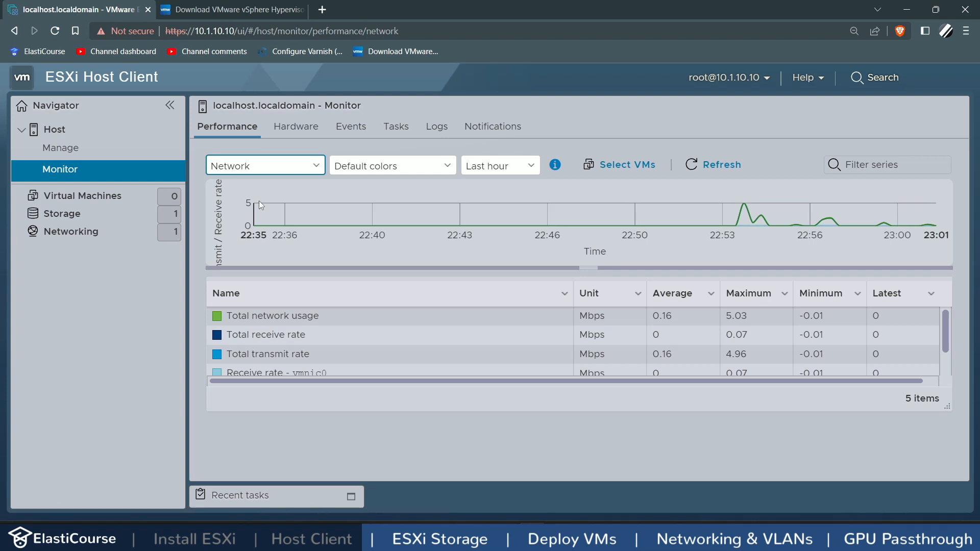
pyautogui.click(268, 169)
pyautogui.click(240, 213)
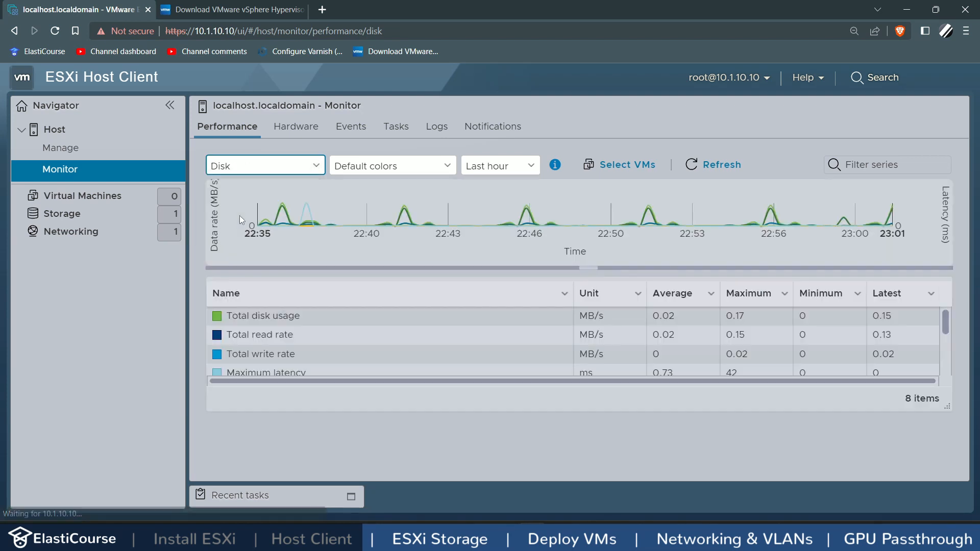
# Step: Check the host's event log, then show the Storage datastores list
pyautogui.moveTo(286, 212)
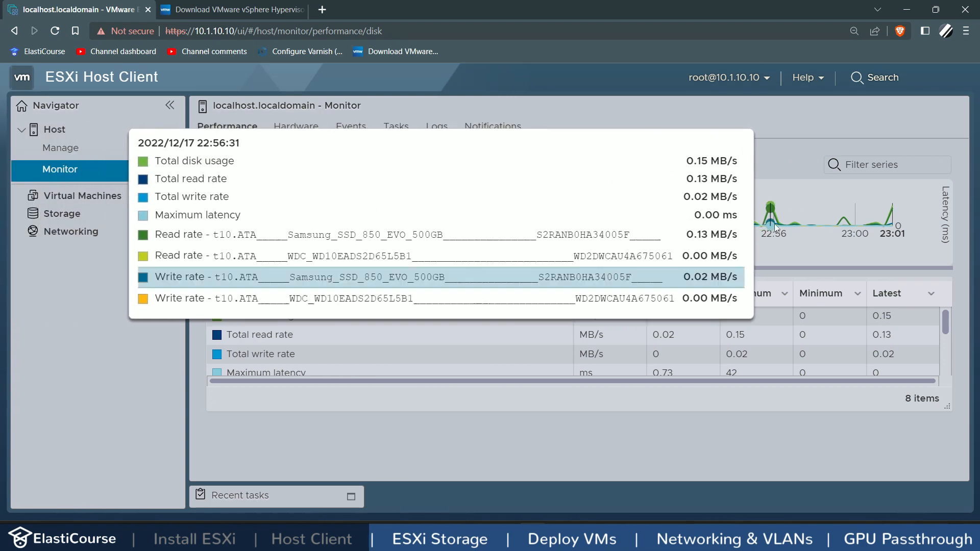
pyautogui.click(335, 127)
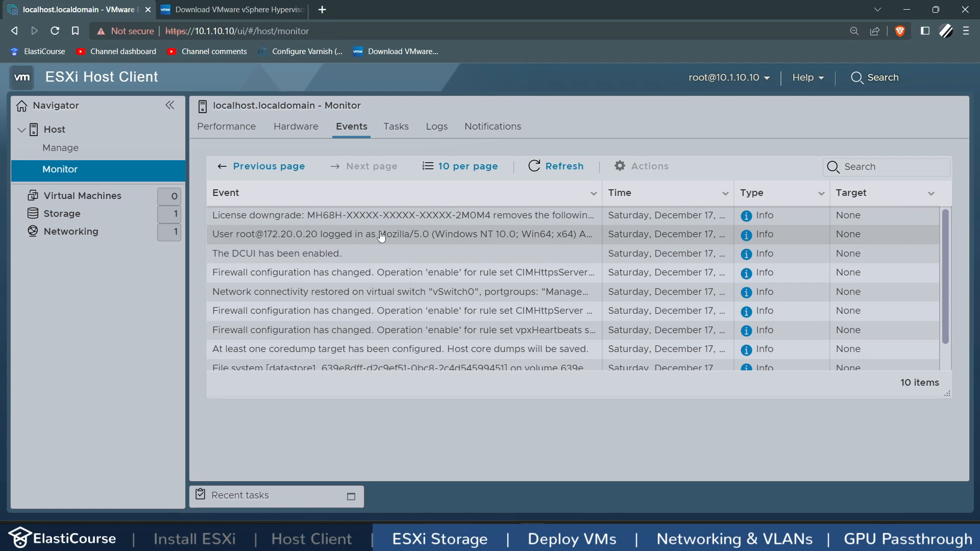
pyautogui.click(104, 213)
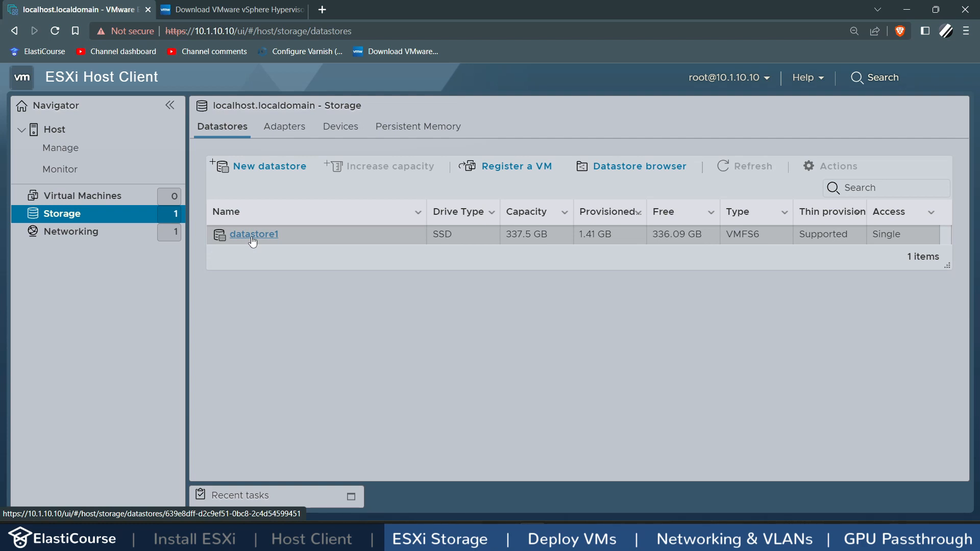
# Step: Open datastore1's details page and launch its Datastore browser
pyautogui.click(252, 236)
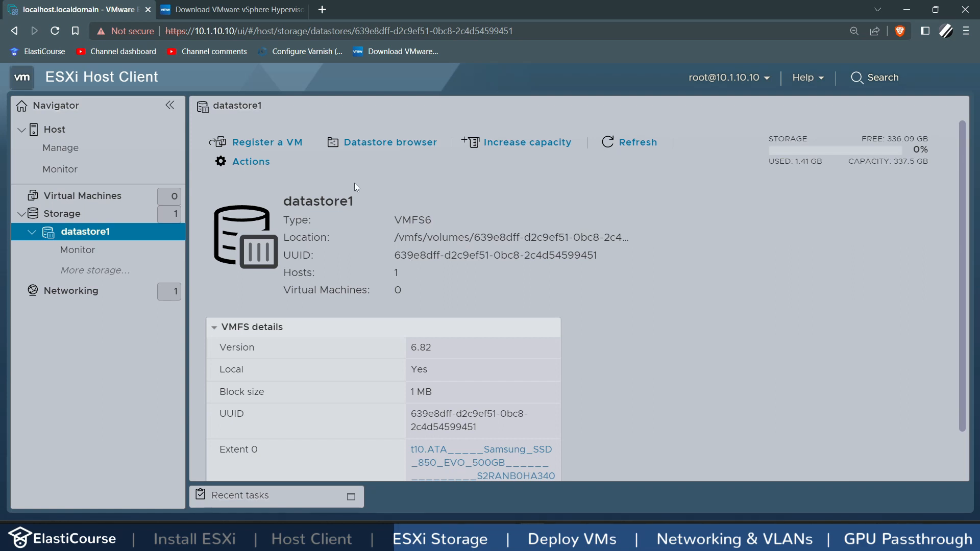
pyautogui.click(369, 146)
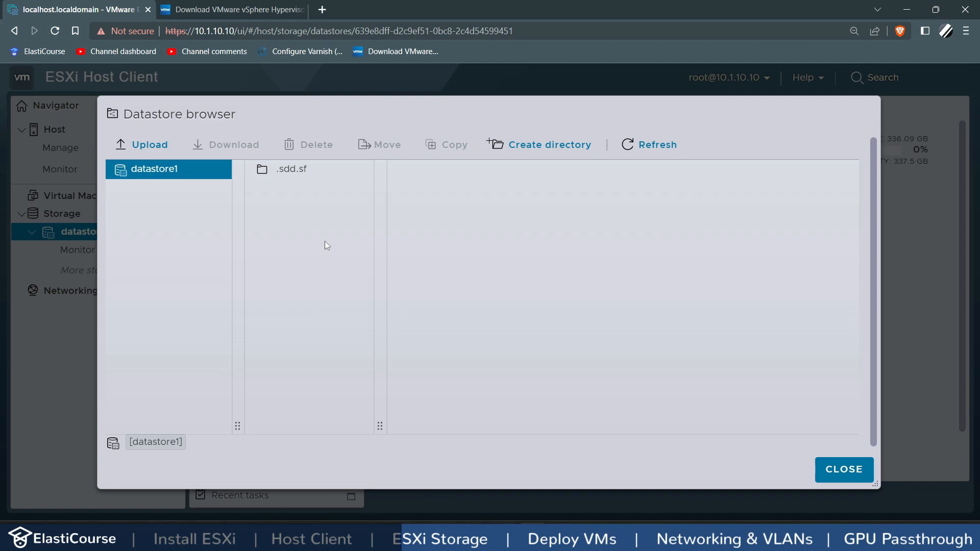
# Step: Create a folder named 'ISO Files' on datastore1 and select it
pyautogui.click(545, 145)
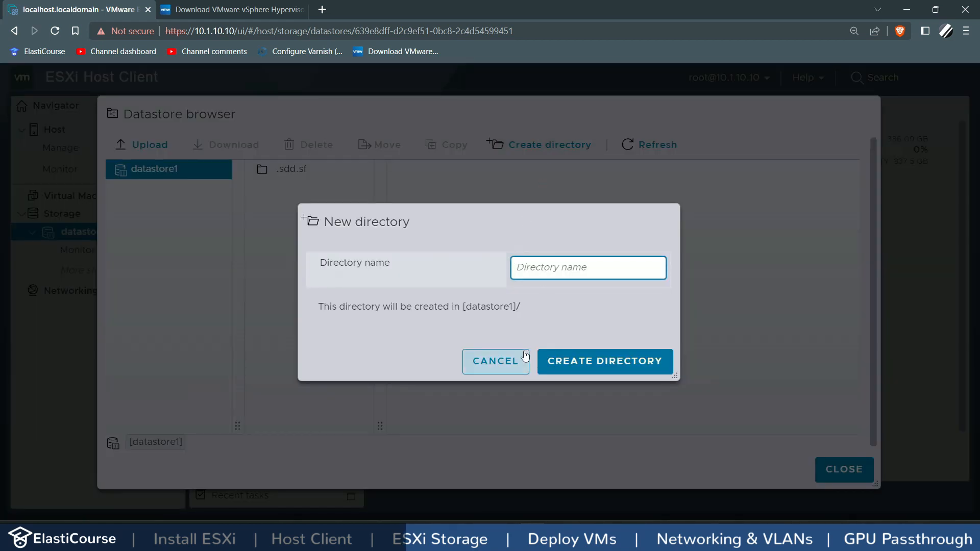
pyautogui.write('ISO Files')
pyautogui.click(637, 364)
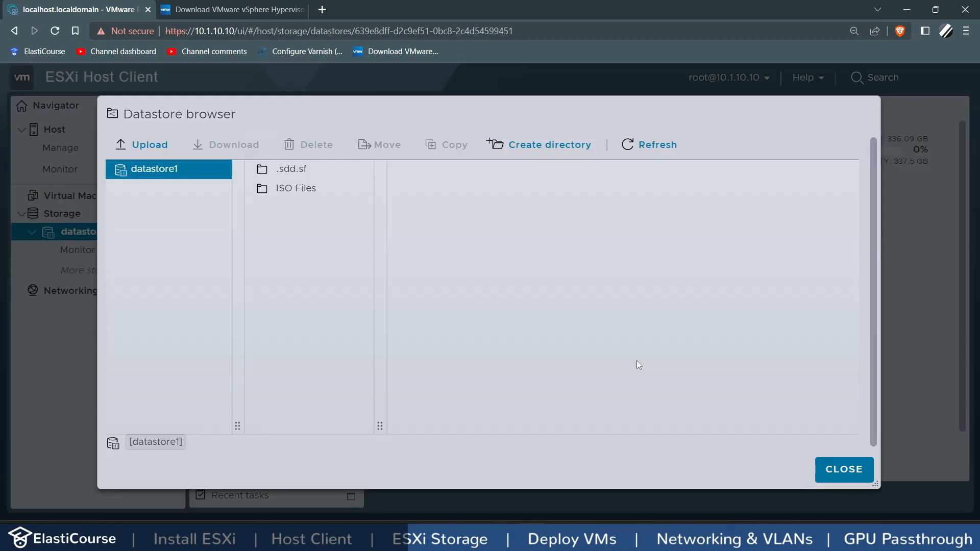
pyautogui.click(296, 189)
# Step: Upload the Ubuntu server ISO and linuxmint-21-cinnamon-64bit.iso into ISO Files, then close the browser
pyautogui.click(158, 145)
pyautogui.click(68, 292)
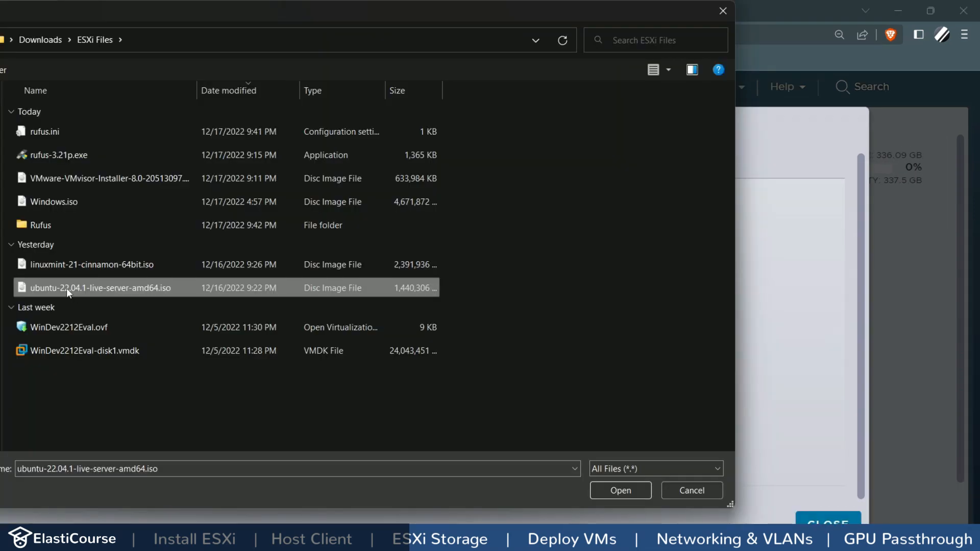
pyautogui.doubleClick(66, 287)
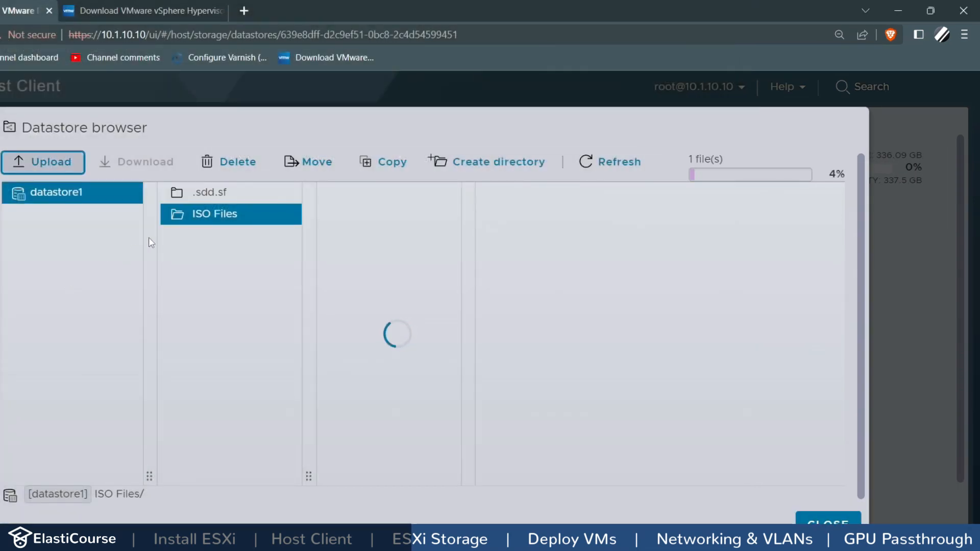
pyautogui.click(43, 162)
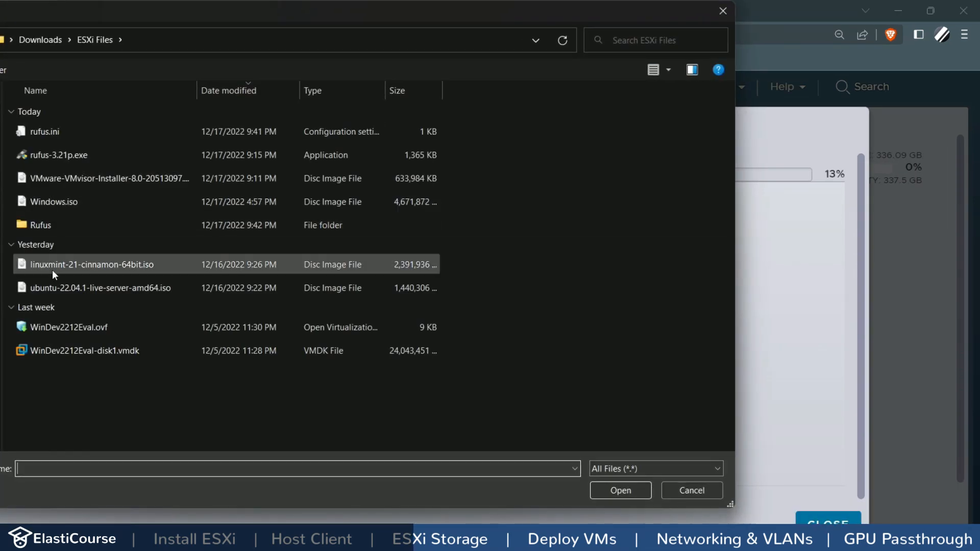
pyautogui.doubleClick(66, 265)
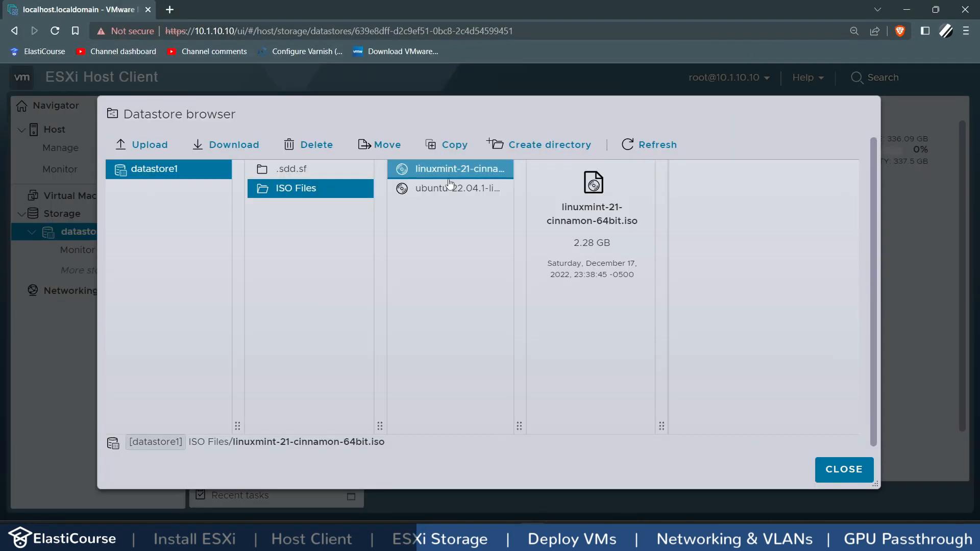
pyautogui.click(447, 192)
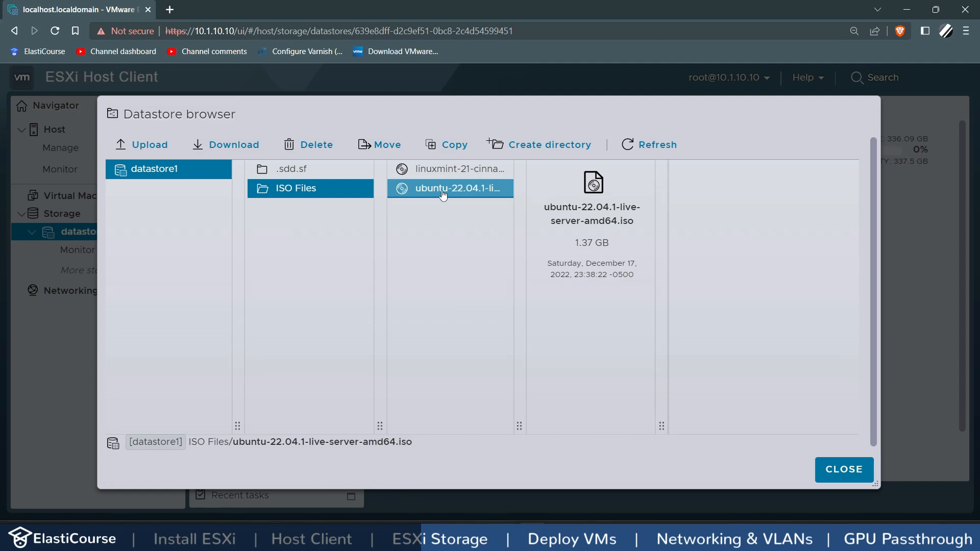
pyautogui.click(821, 469)
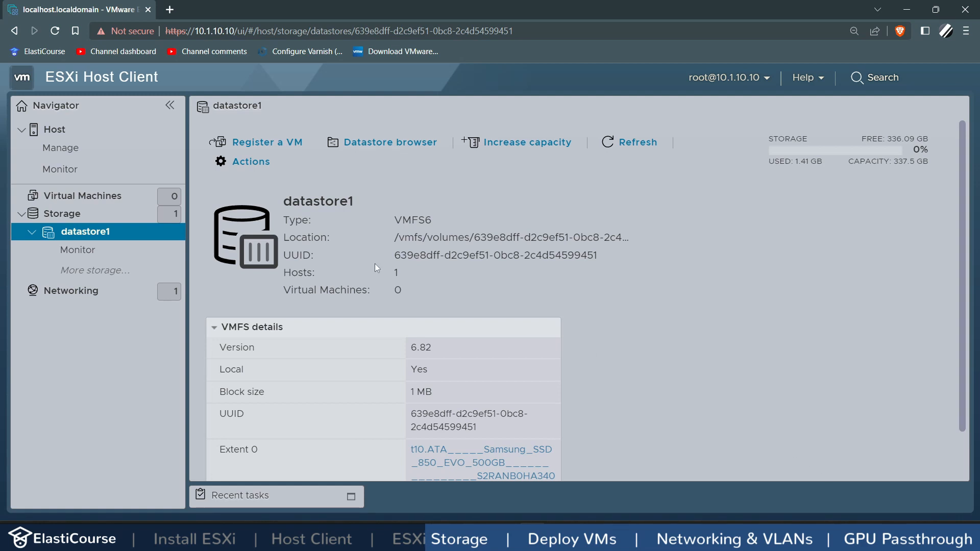
# Step: Inspect the Samsung SSD's VMFS partition size under Storage Devices, then return to the device list
pyautogui.click(51, 213)
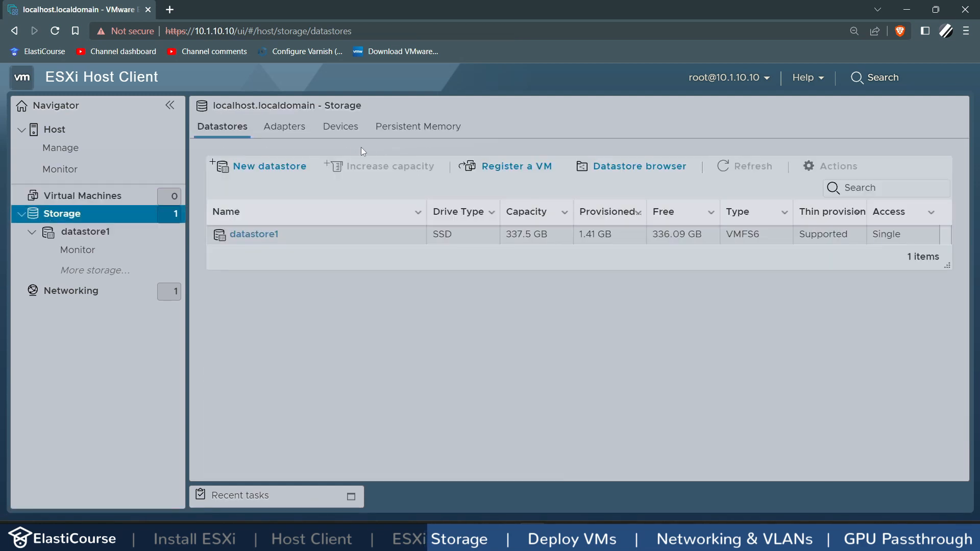
pyautogui.click(340, 132)
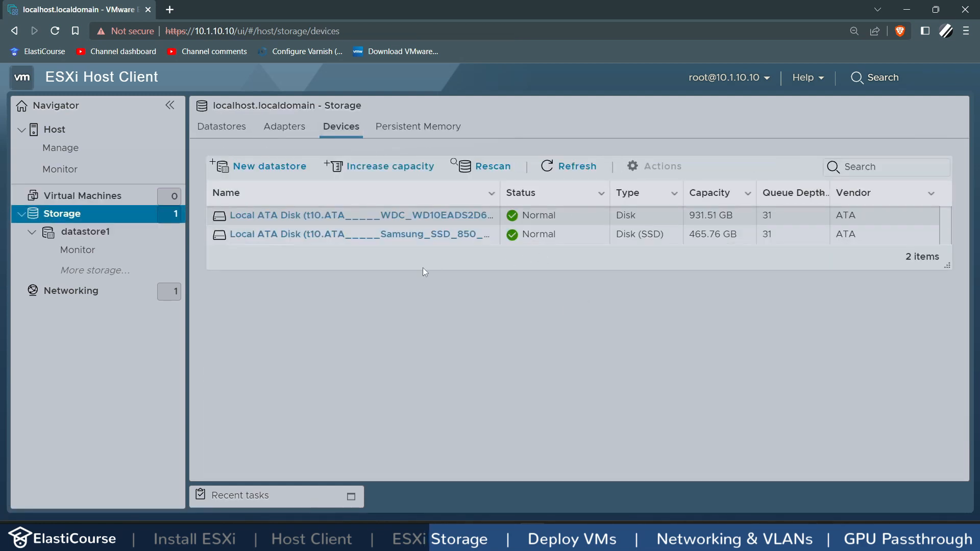
pyautogui.click(394, 234)
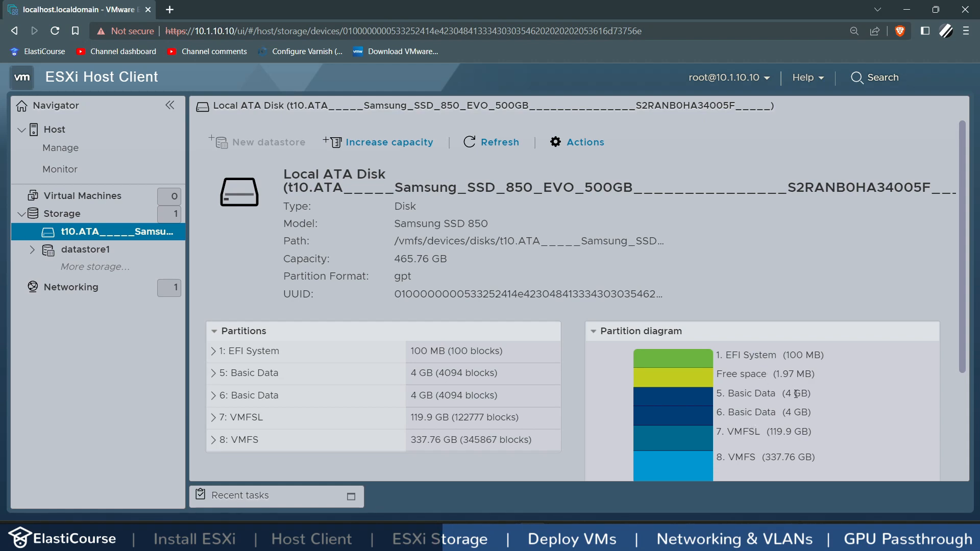
pyautogui.scroll(-3, 793, 388)
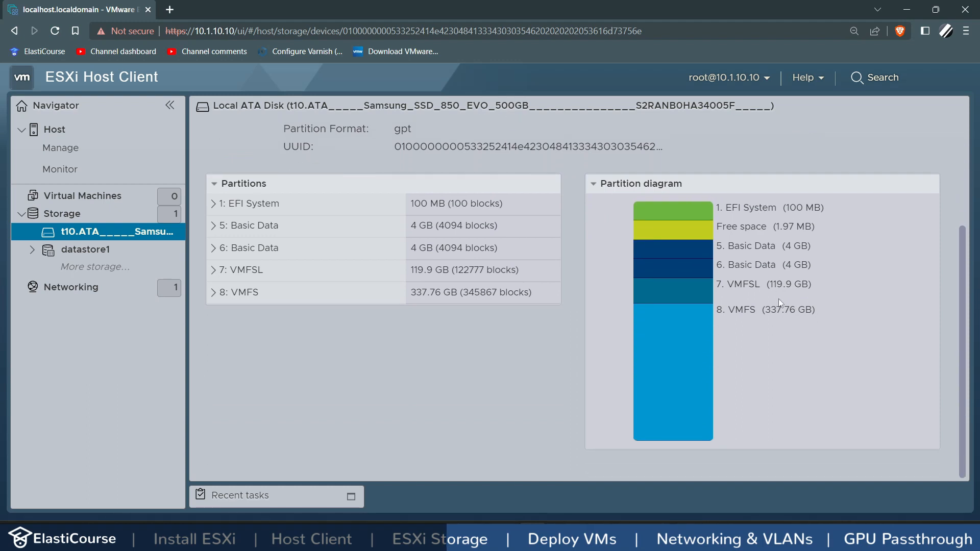
pyautogui.moveTo(765, 310); pyautogui.dragTo(786, 311)
pyautogui.scroll(3, 705, 363)
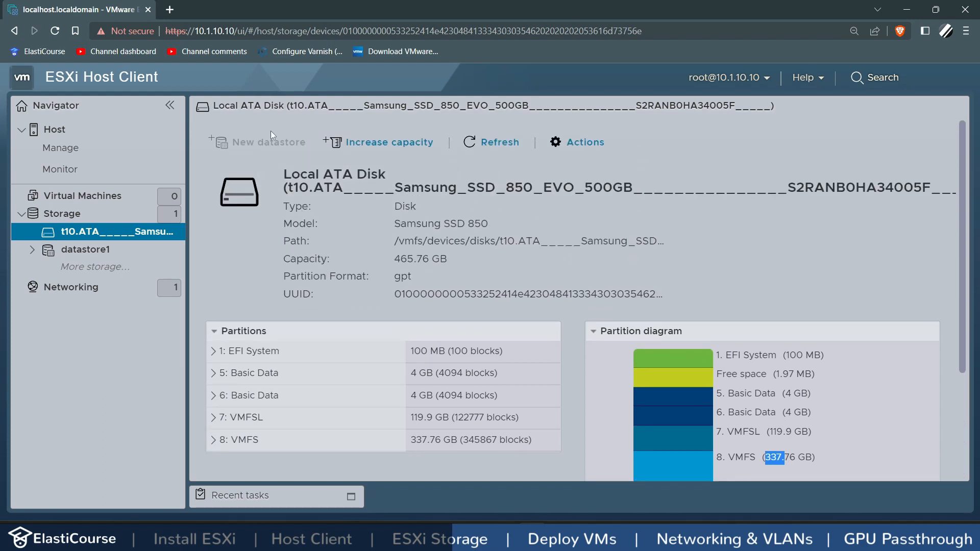
pyautogui.click(85, 220)
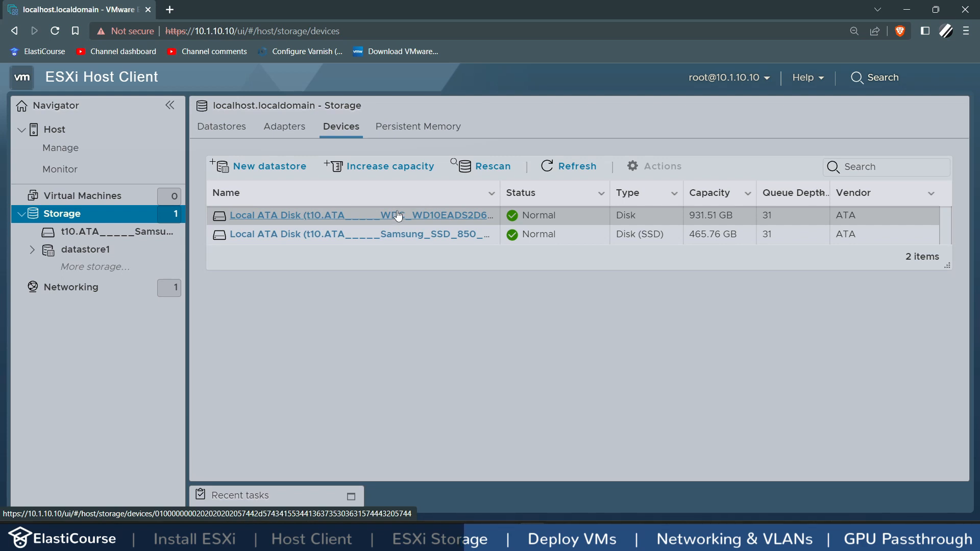
# Step: Create VMFS 6 datastore 'nonssd' using the full 931.51 GB WDC disk, confirming the erase
pyautogui.click(398, 216)
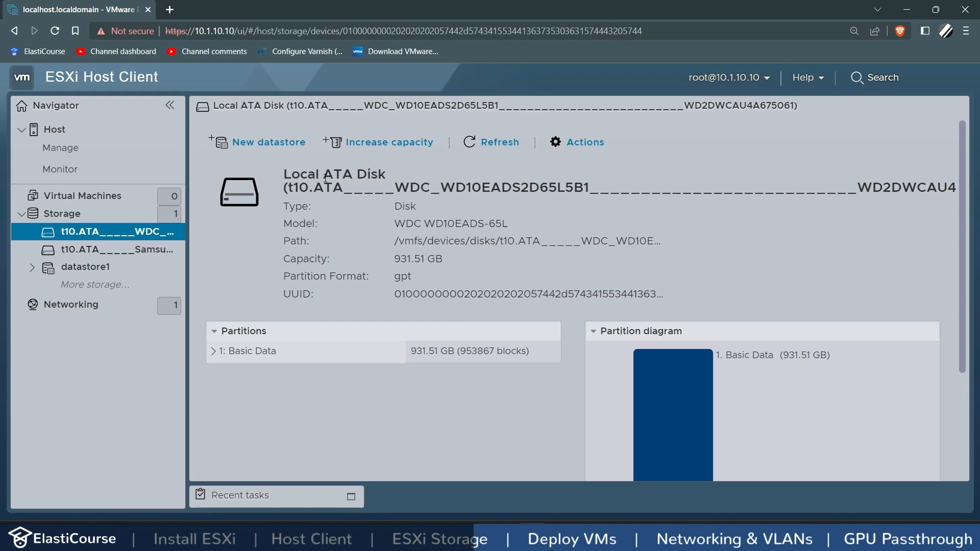
pyautogui.click(269, 142)
pyautogui.click(350, 229)
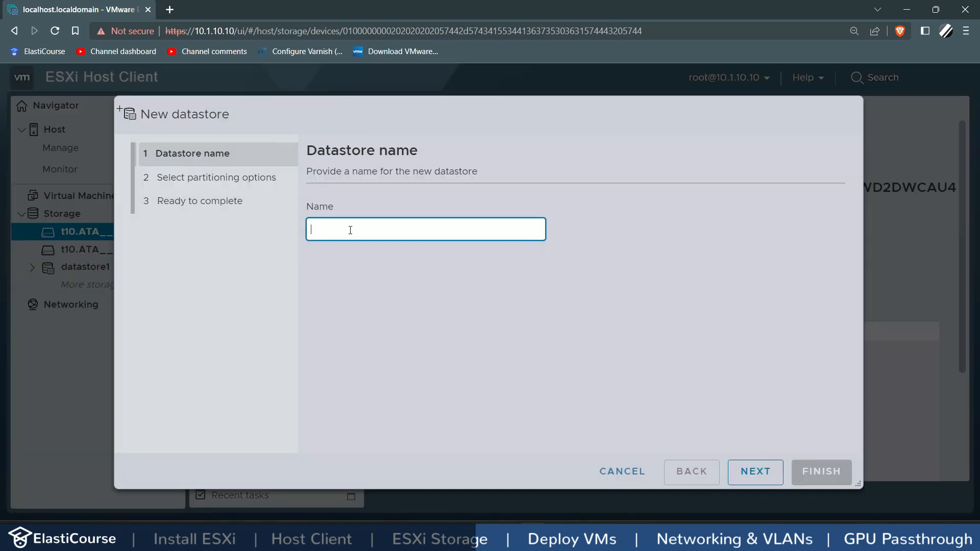
pyautogui.write('nonssd')
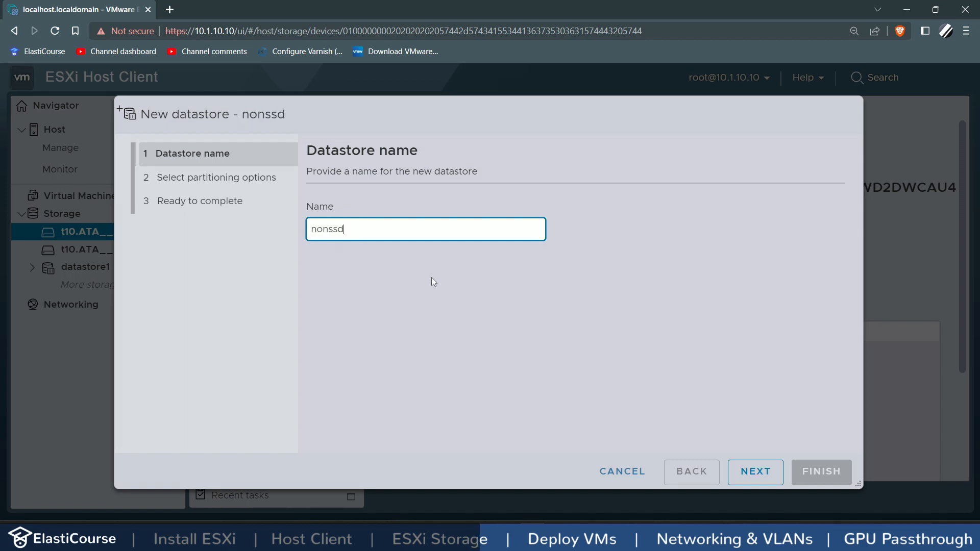
pyautogui.click(770, 475)
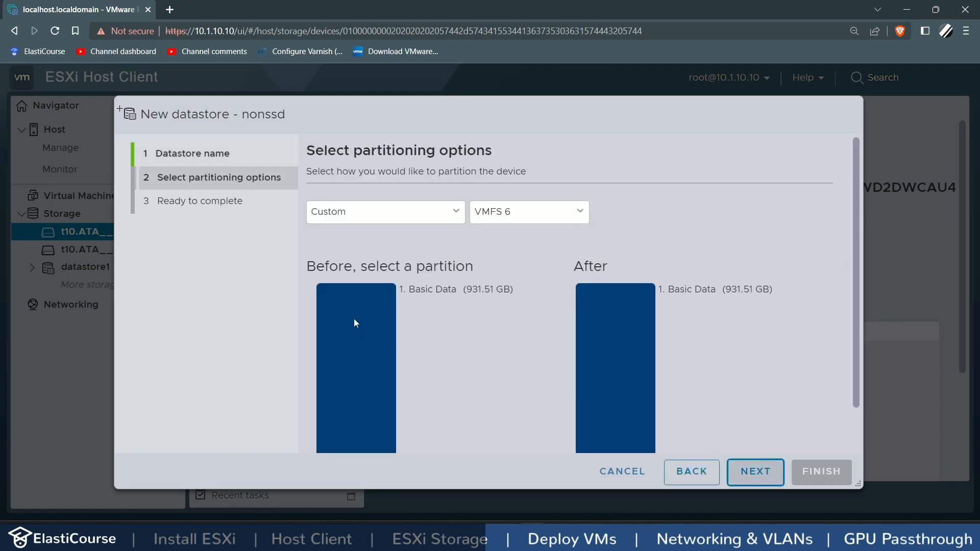
pyautogui.click(343, 212)
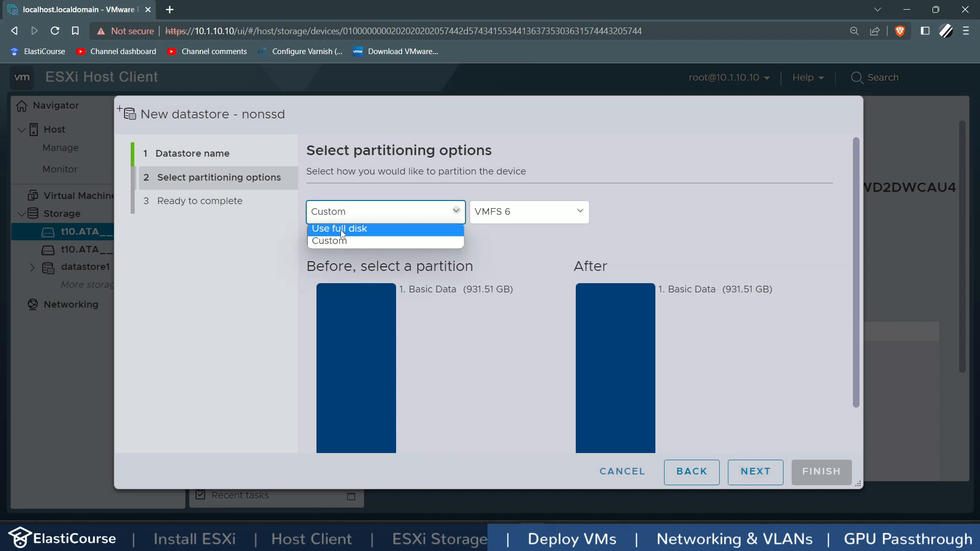
pyautogui.click(341, 228)
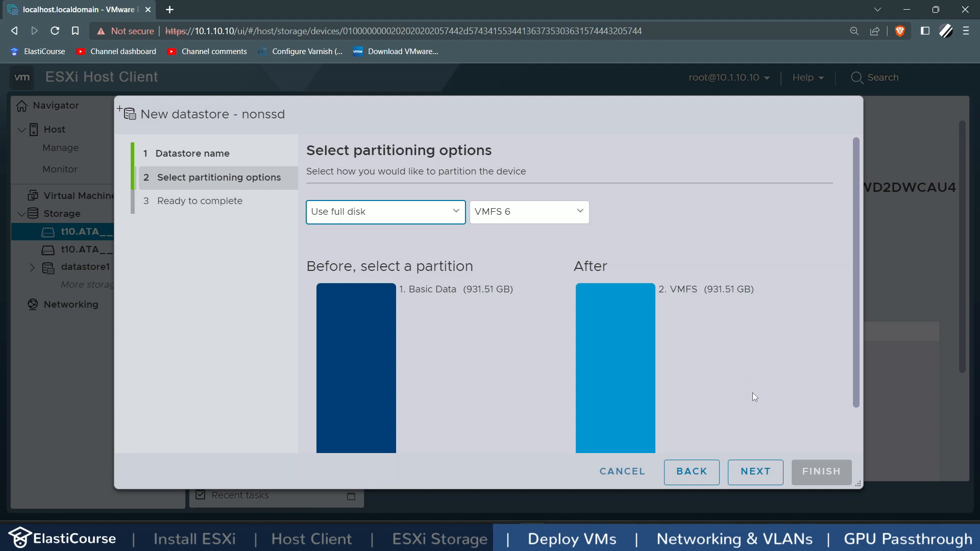
pyautogui.click(764, 472)
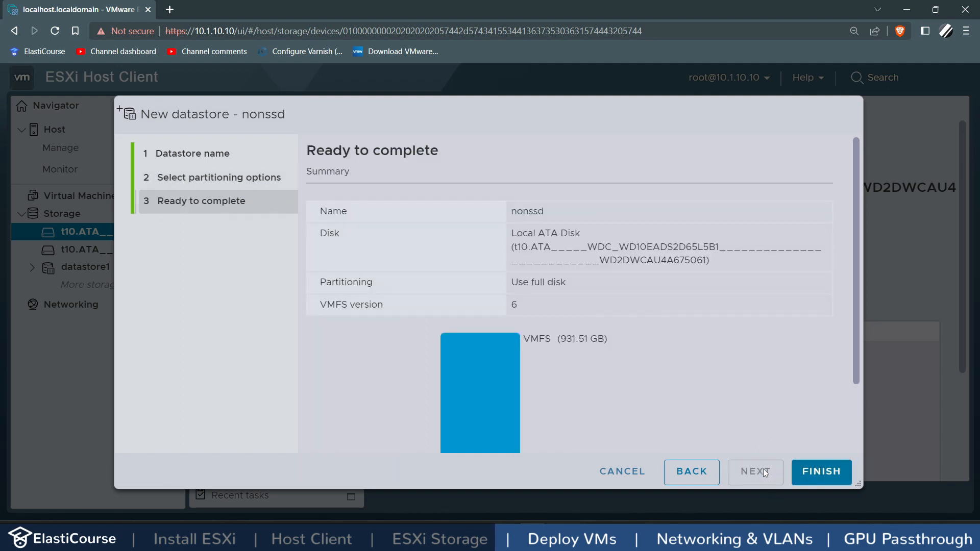
pyautogui.click(815, 475)
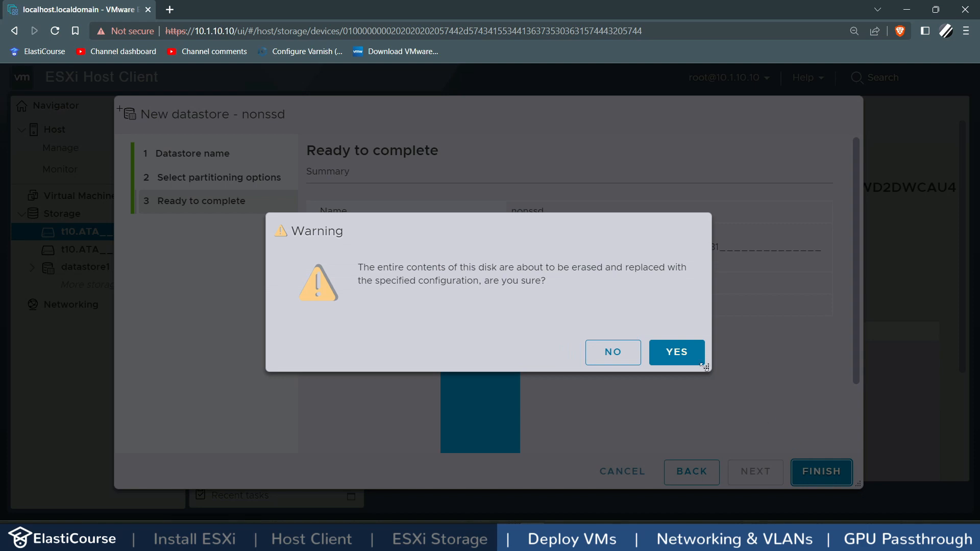
pyautogui.click(680, 353)
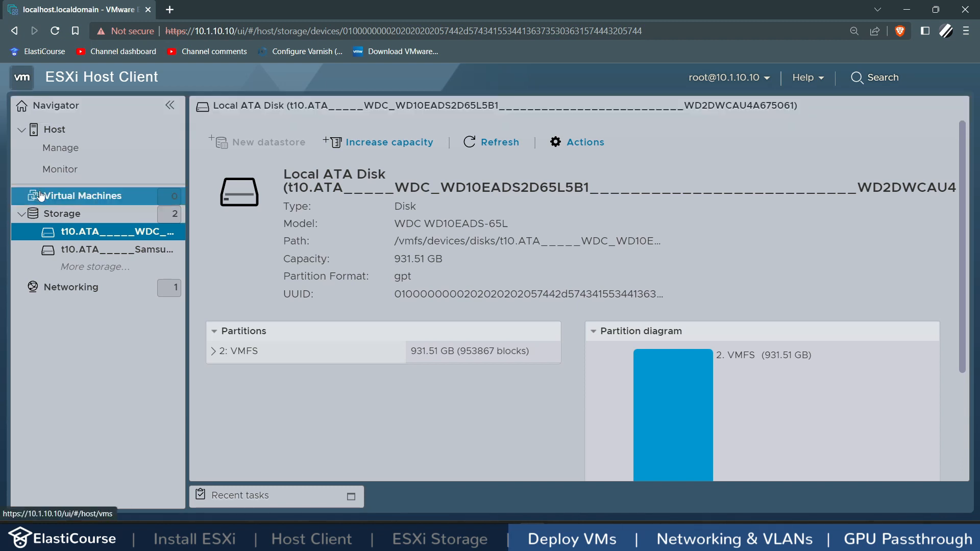
pyautogui.click(52, 201)
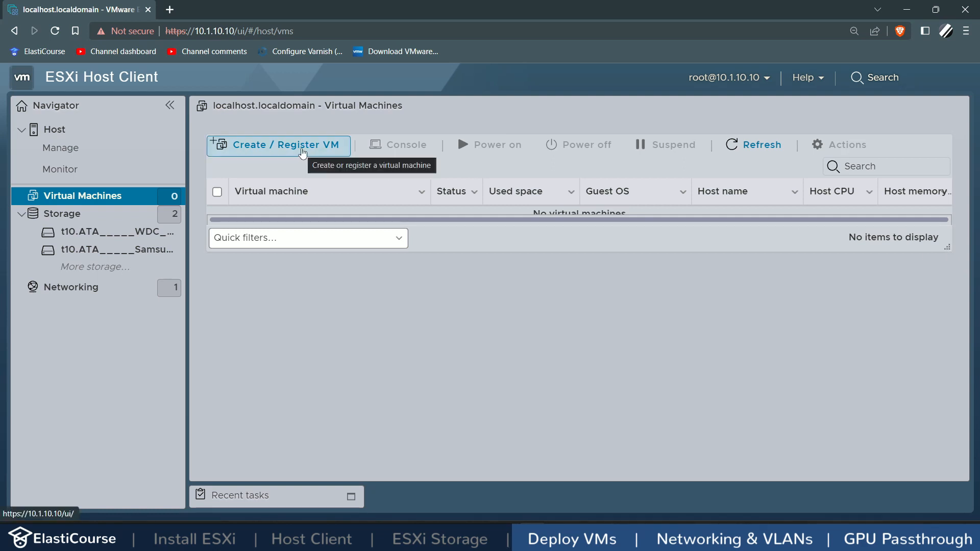
# Step: Start creating a new virtual machine named LinuxMint
pyautogui.click(303, 152)
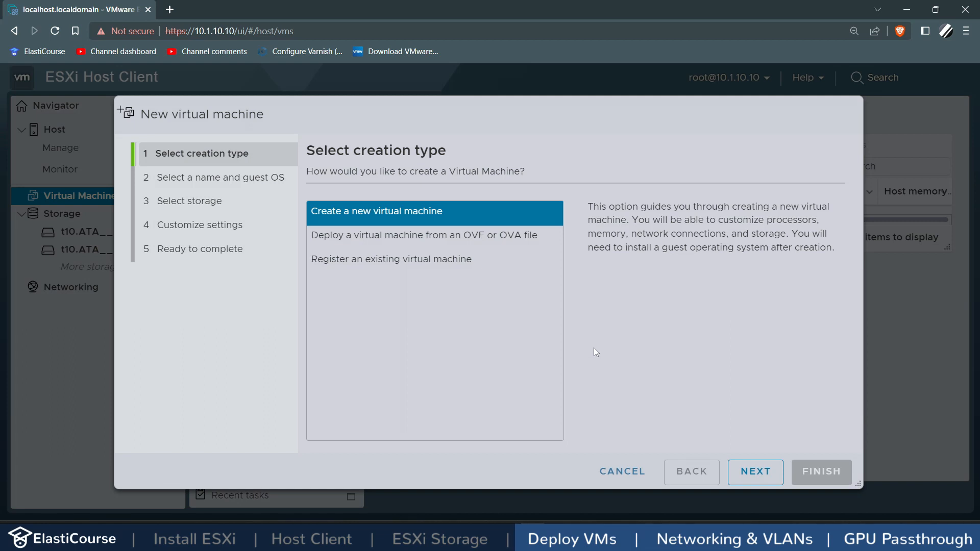
pyautogui.click(384, 216)
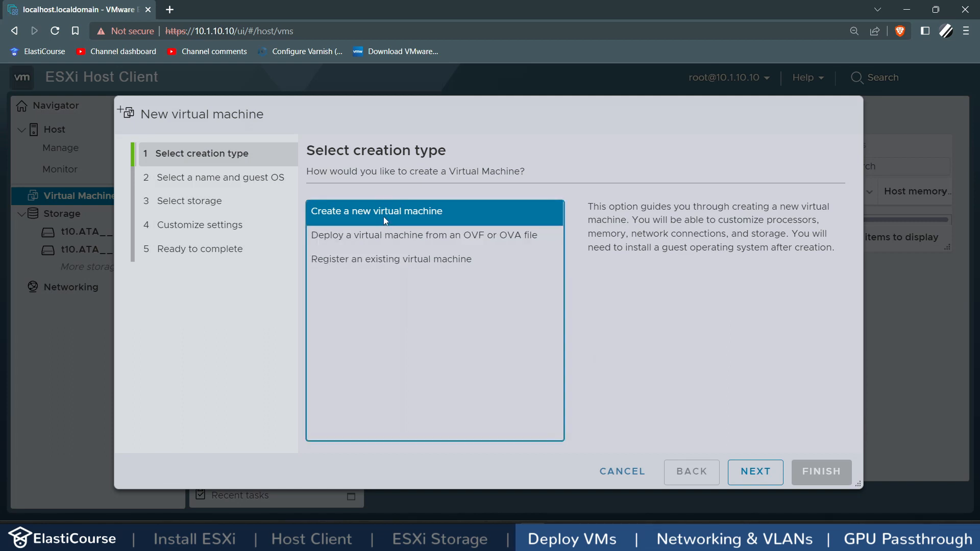
pyautogui.click(750, 471)
pyautogui.click(407, 229)
pyautogui.write('LinuxMint')
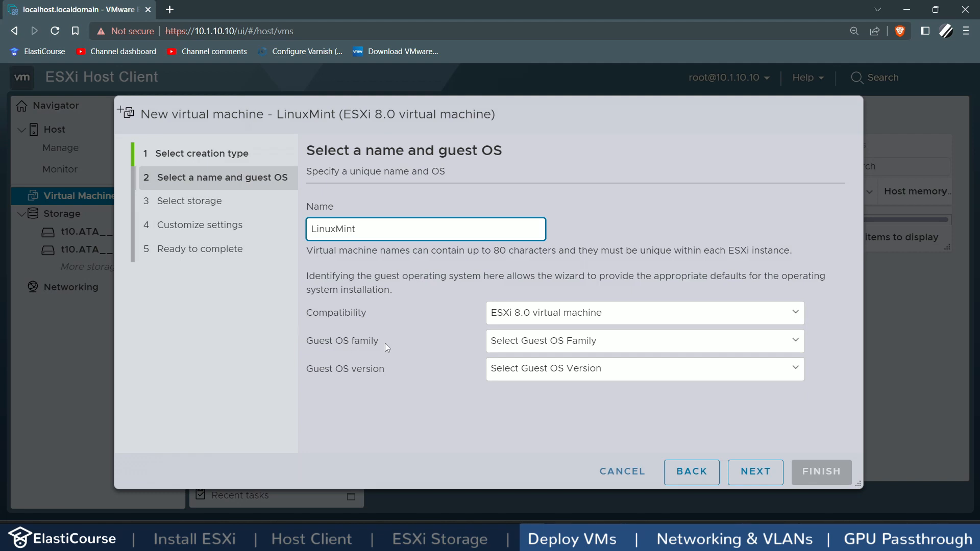
# Step: Set the guest OS to Linux, Other 5.x Linux (64-bit), and continue
pyautogui.click(553, 349)
pyautogui.click(526, 368)
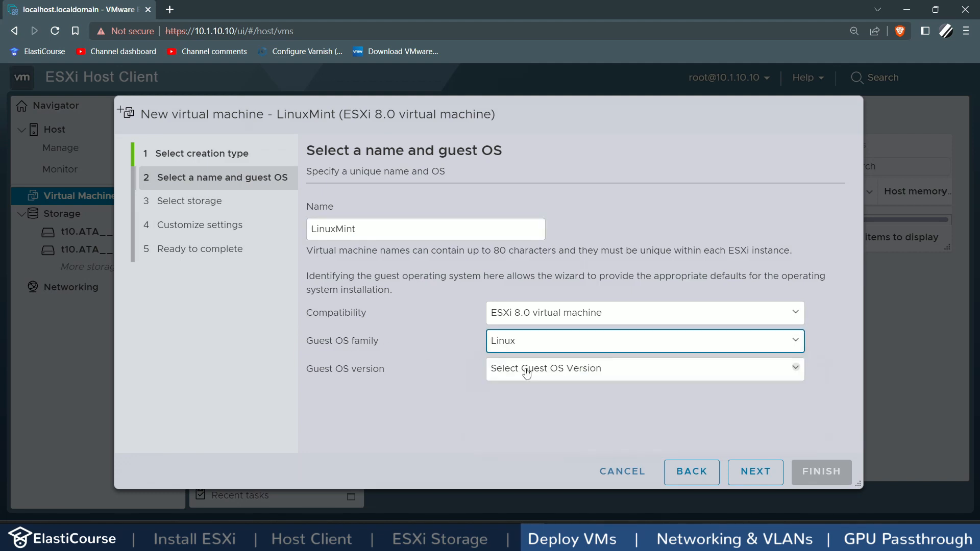
pyautogui.click(526, 370)
pyautogui.scroll(-1, 506, 304)
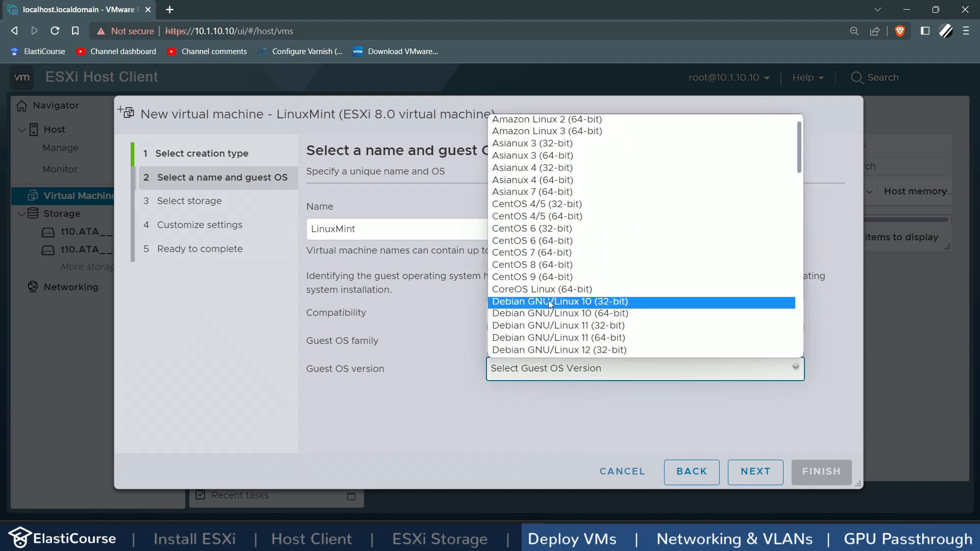
pyautogui.scroll(-3, 592, 184)
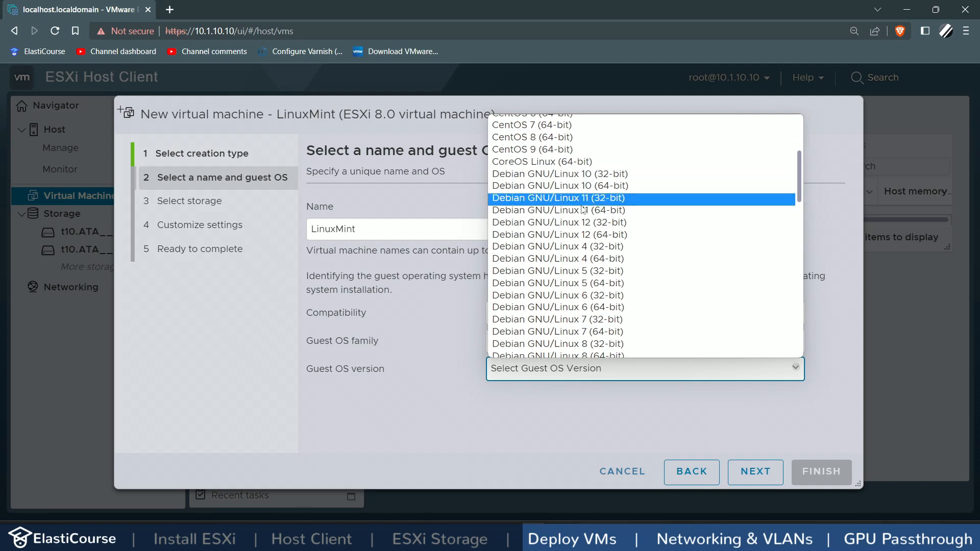
pyautogui.scroll(-4, 581, 215)
pyautogui.scroll(-10, 578, 220)
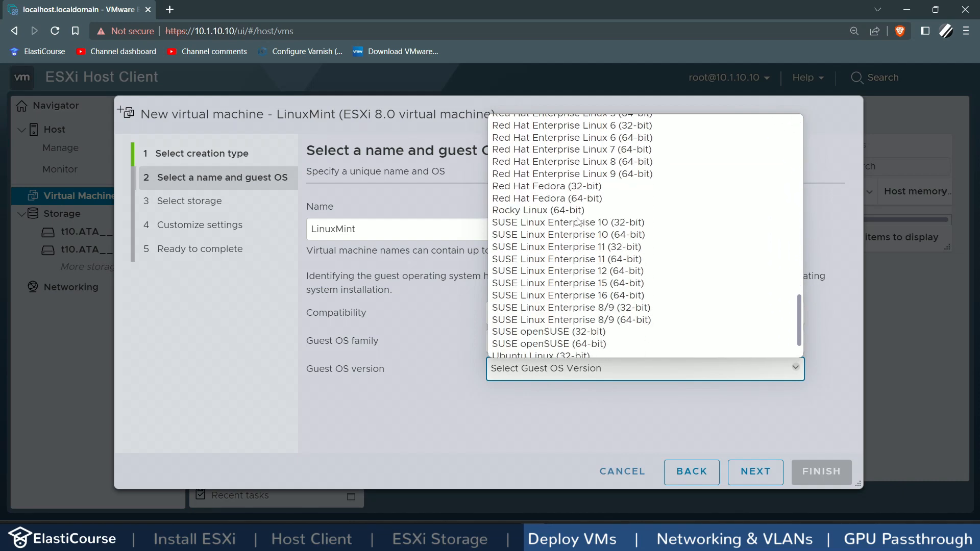
pyautogui.scroll(5, 578, 220)
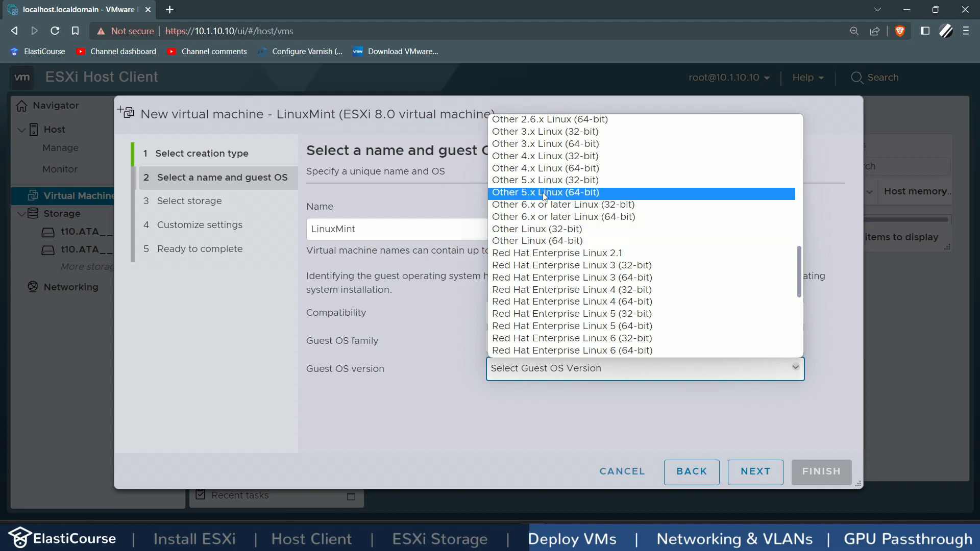
pyautogui.click(531, 192)
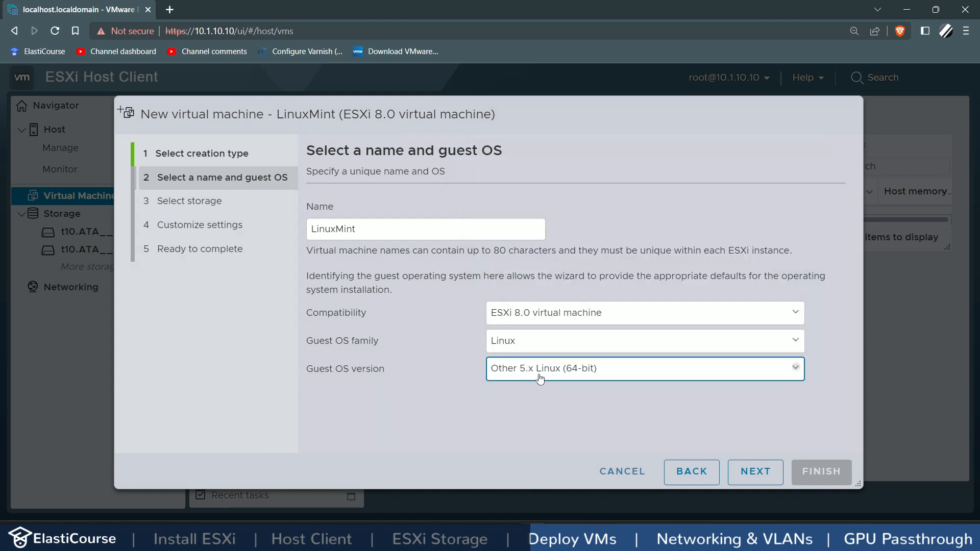
pyautogui.click(768, 476)
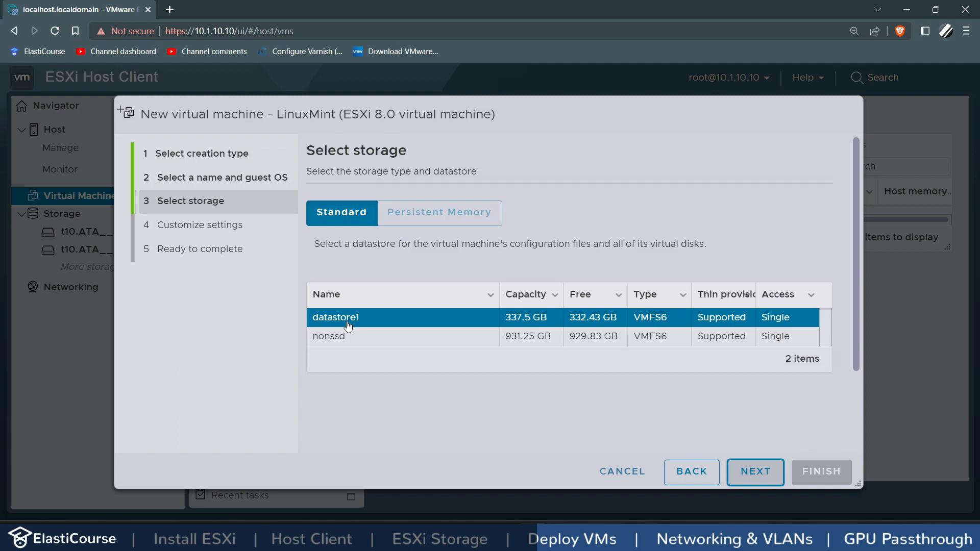
# Step: Keep datastore1 for storage and give the VM 4 CPUs
pyautogui.click(758, 481)
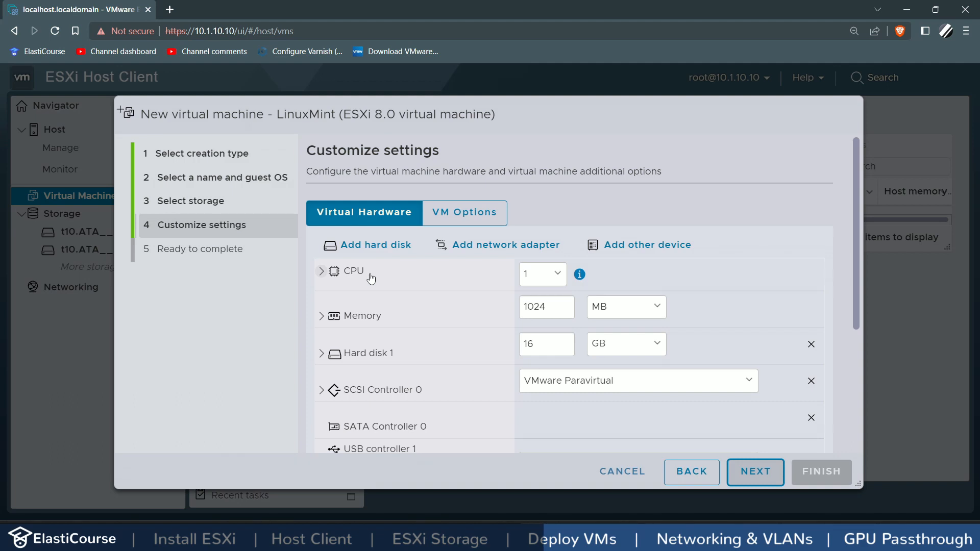
pyautogui.click(533, 276)
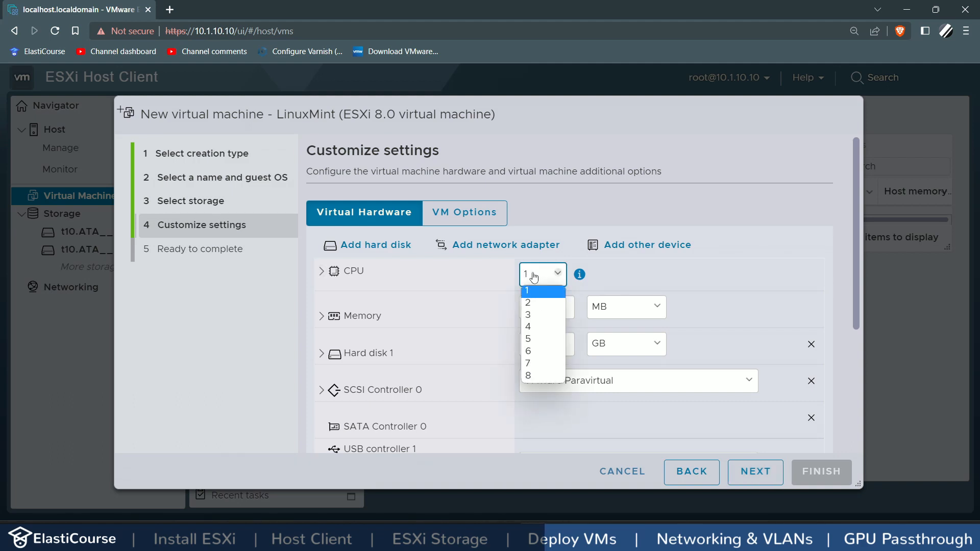
pyautogui.click(532, 325)
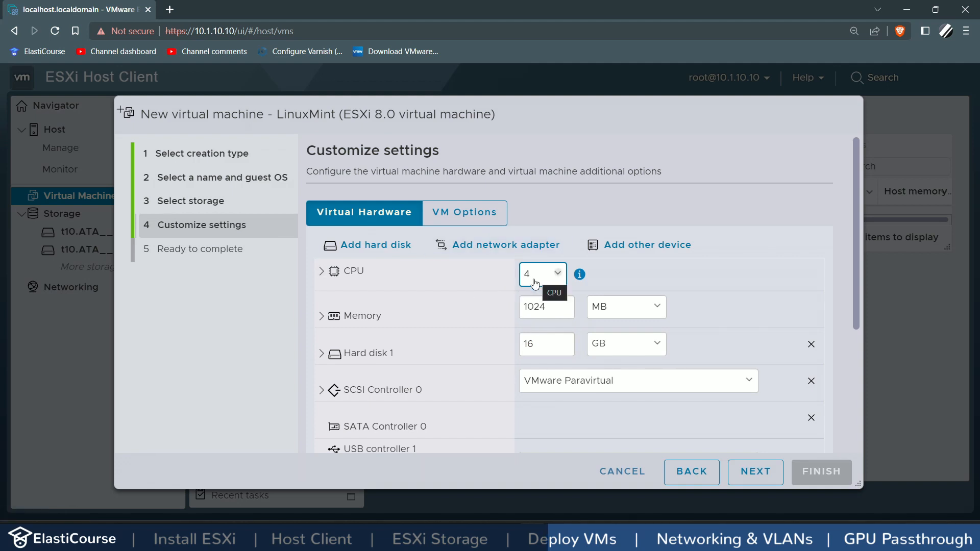
# Step: Set the VM's memory to 6 GB
pyautogui.doubleClick(547, 308)
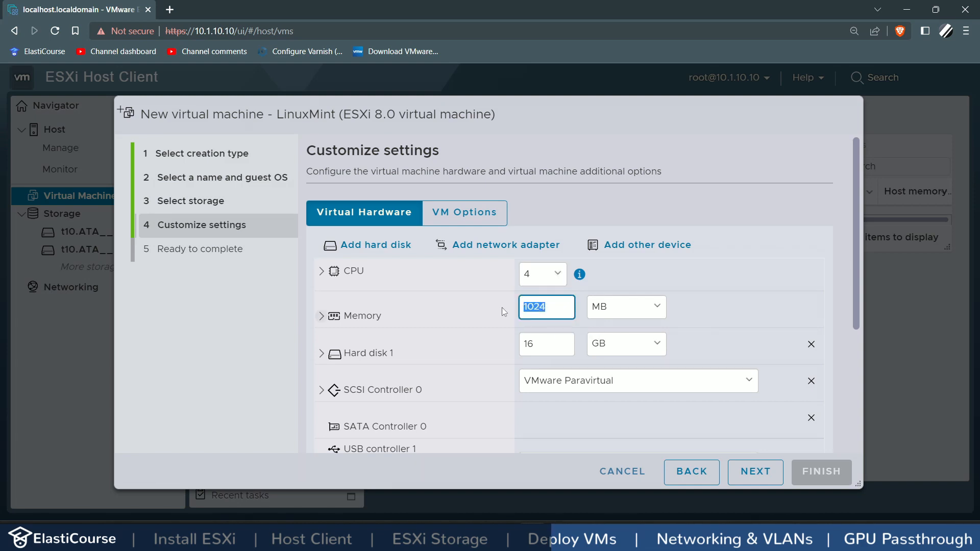
pyautogui.write('6')
pyautogui.click(604, 305)
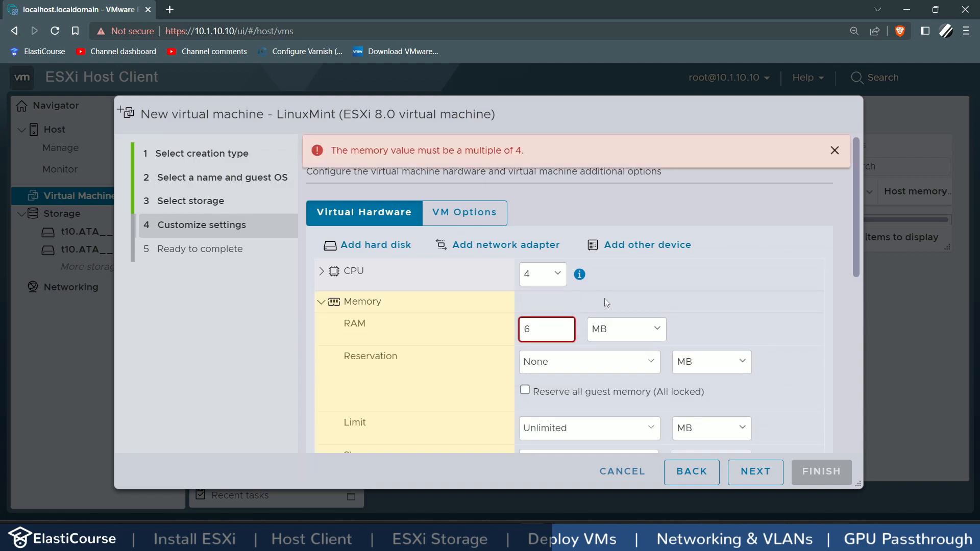
pyautogui.click(607, 331)
pyautogui.click(607, 357)
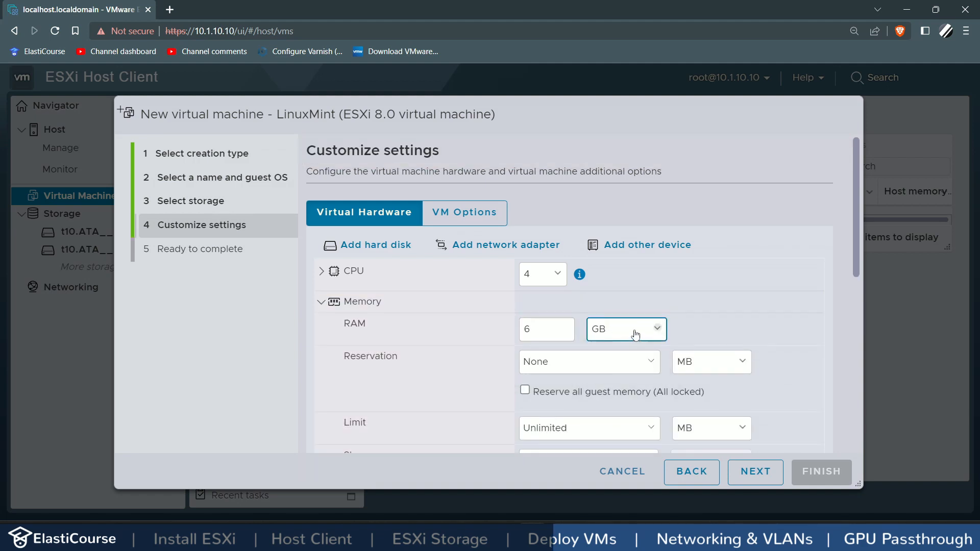
pyautogui.click(318, 304)
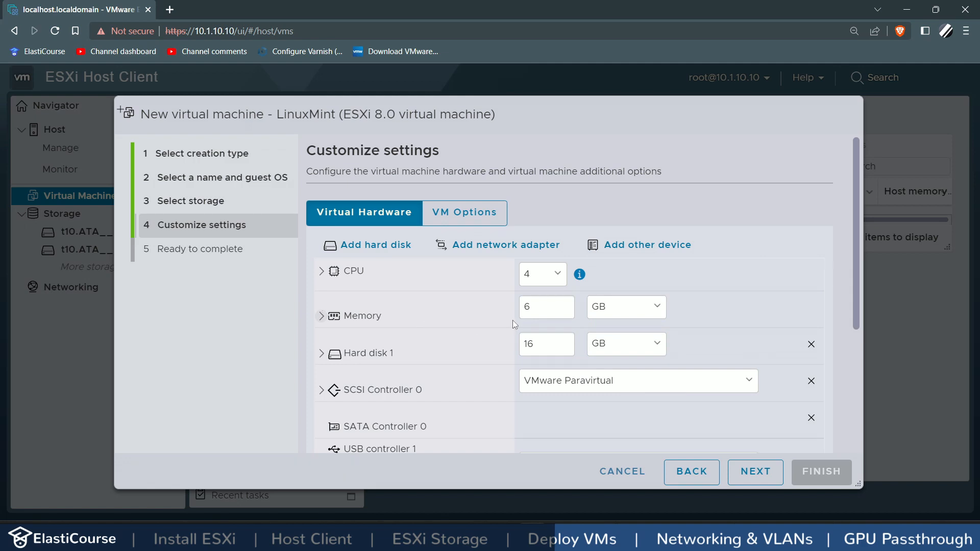
# Step: Set Hard disk 1 to 35 GB
pyautogui.doubleClick(536, 343)
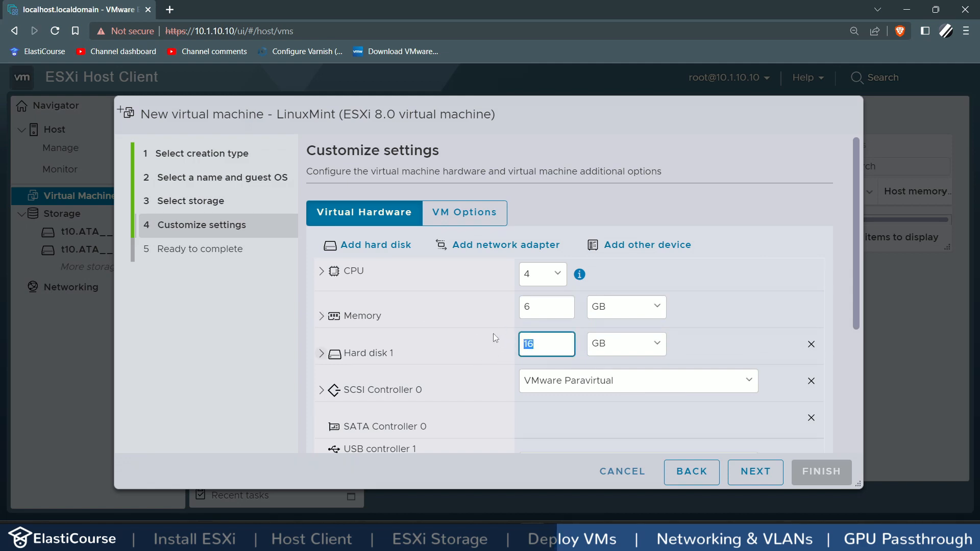
pyautogui.write('35')
pyautogui.click(492, 330)
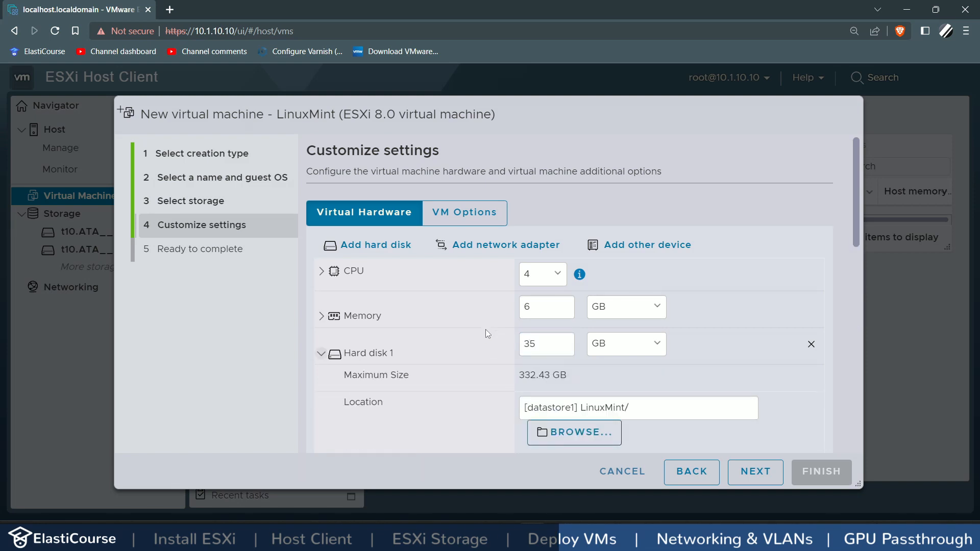
pyautogui.click(479, 334)
pyautogui.scroll(-3, 480, 334)
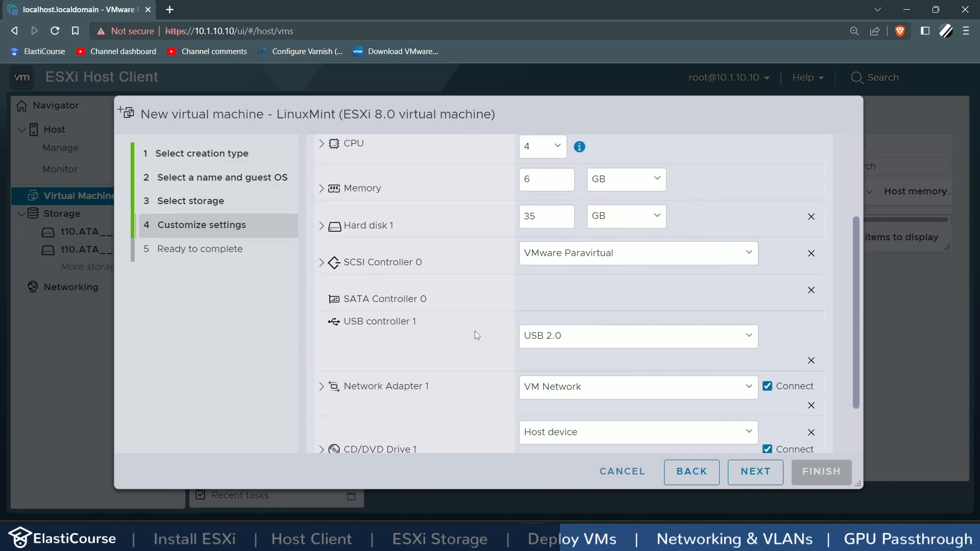
pyautogui.scroll(-2, 368, 342)
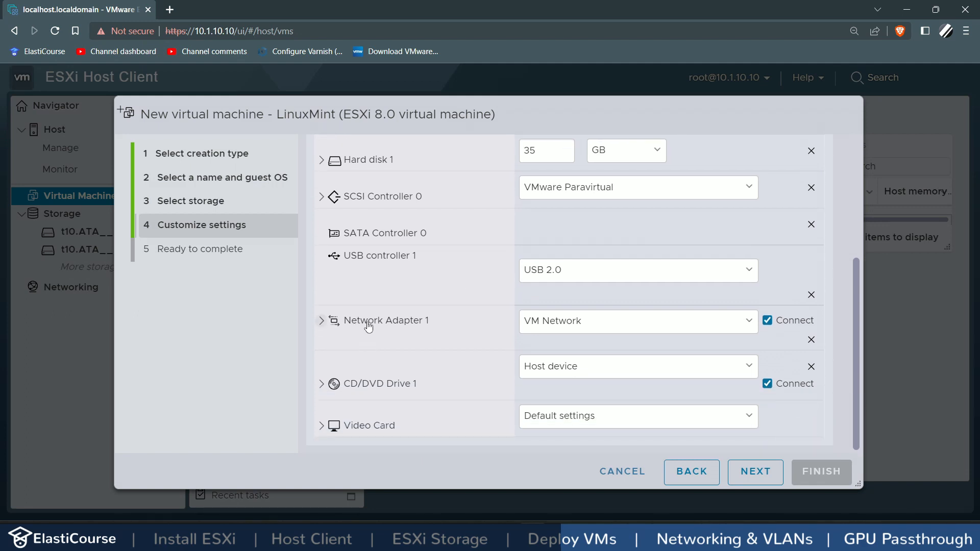
# Step: Keep VM Network for the first network adapter
pyautogui.click(535, 322)
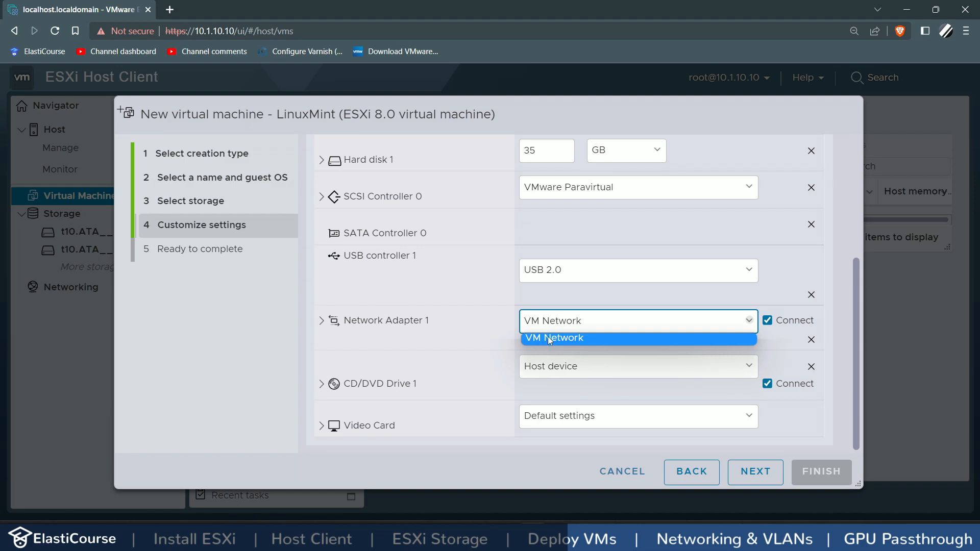
pyautogui.click(535, 338)
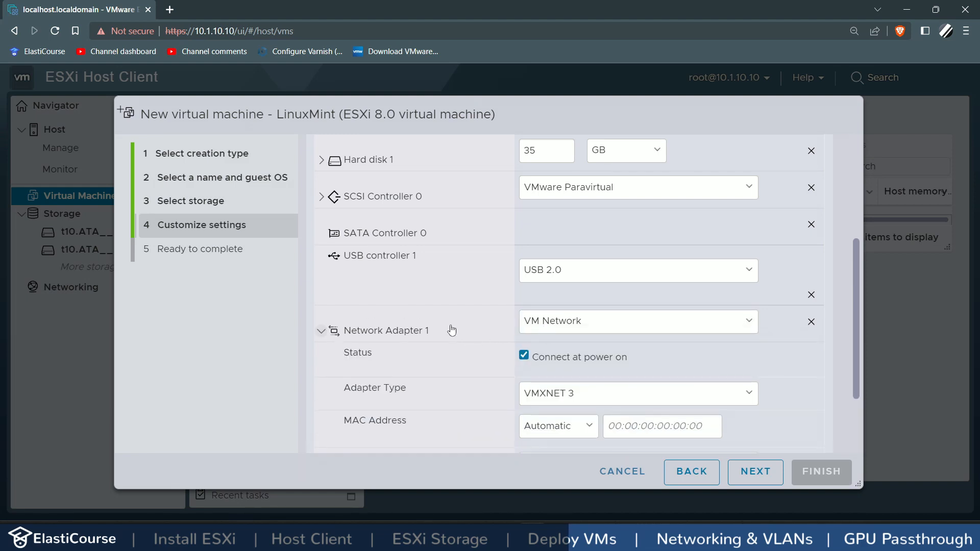
pyautogui.click(382, 332)
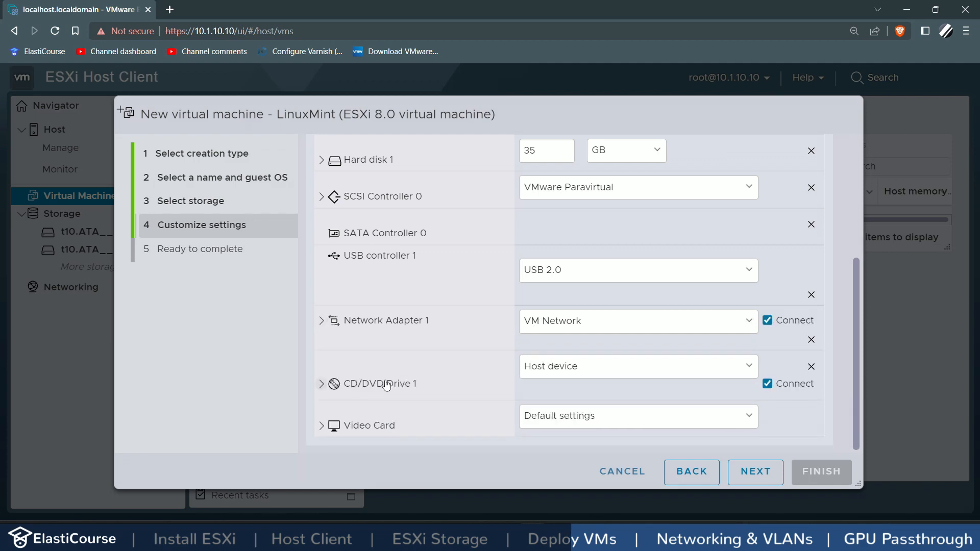
# Step: Attach linuxmint-21-cinnamon-64bit.iso from ISO Files as the CD/DVD drive's datastore ISO
pyautogui.click(562, 368)
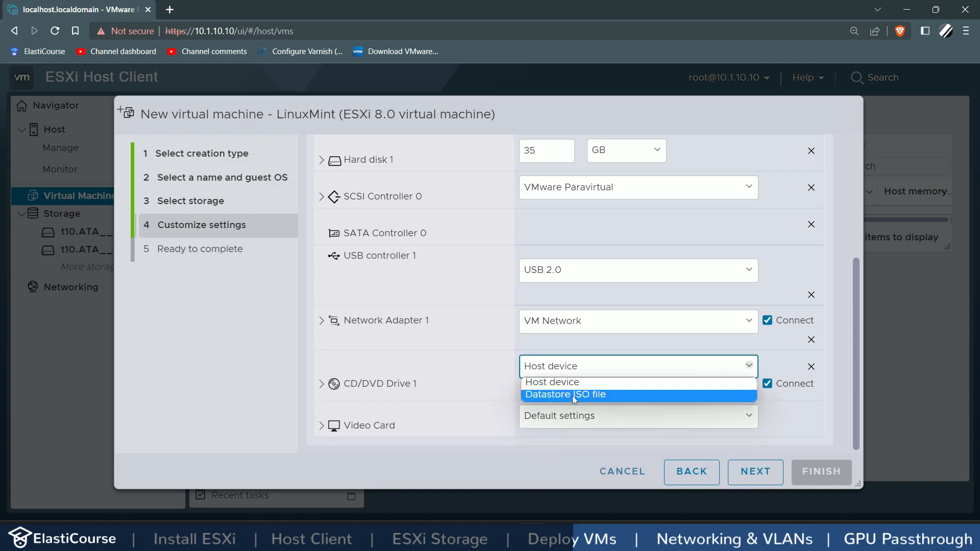
pyautogui.click(572, 396)
pyautogui.click(391, 208)
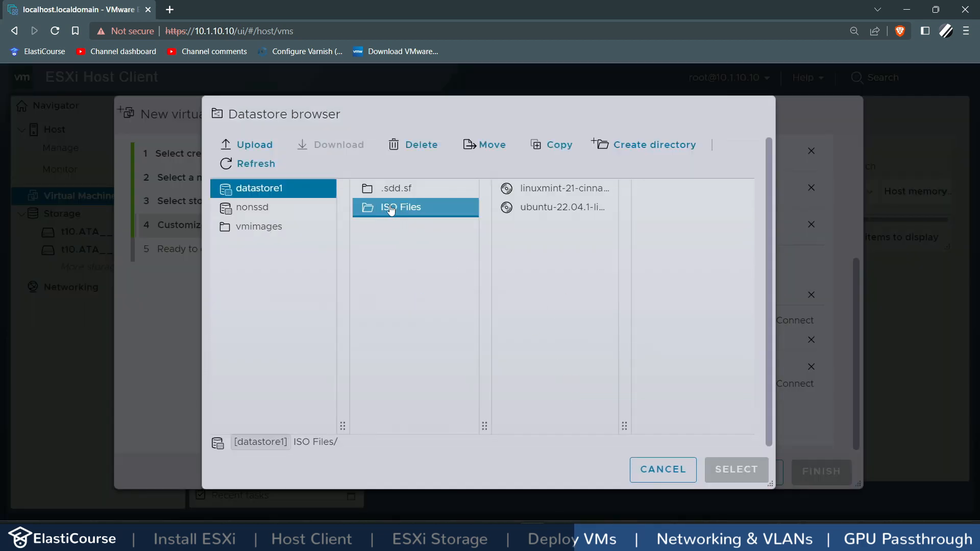
pyautogui.click(553, 190)
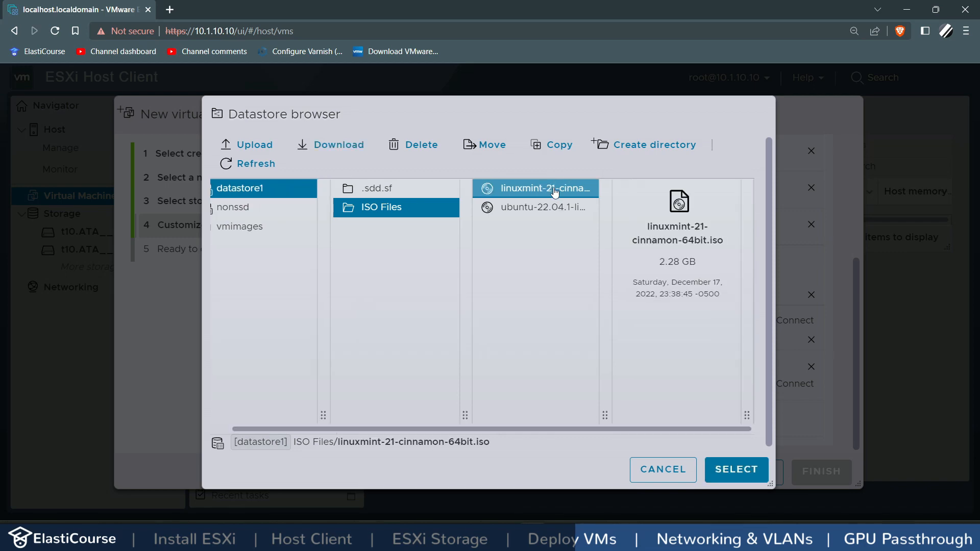
pyautogui.click(722, 470)
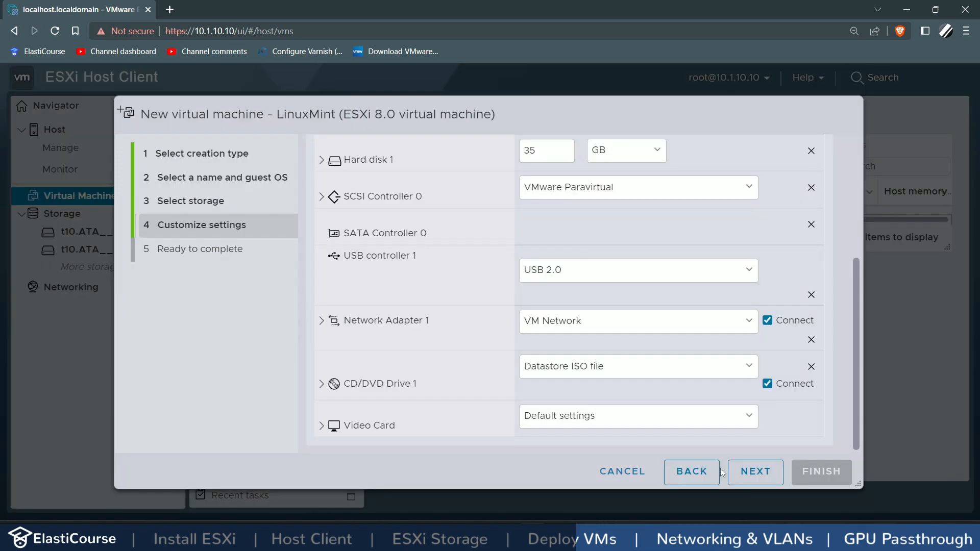
# Step: Leave the video card on default settings and finish creating the LinuxMint VM
pyautogui.click(374, 425)
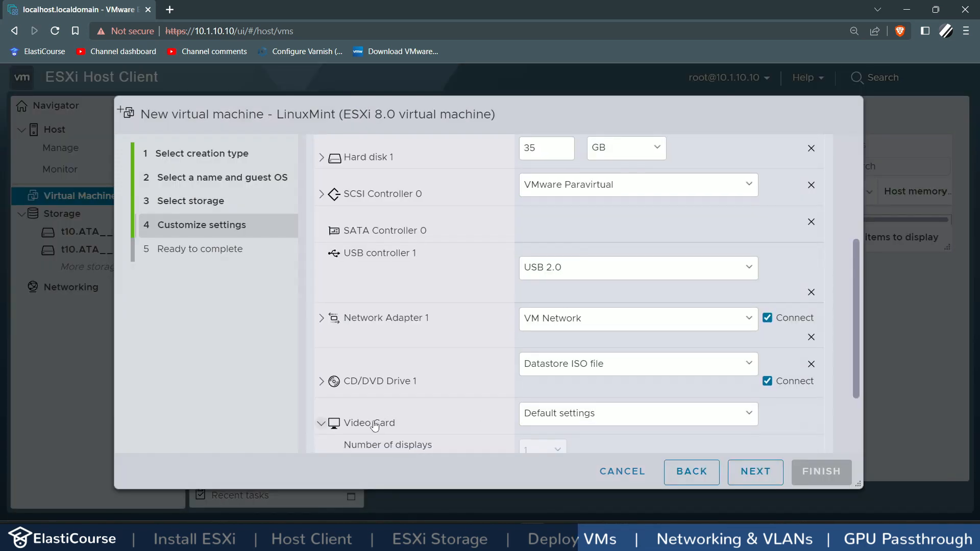
pyautogui.scroll(-2, 387, 398)
pyautogui.click(534, 314)
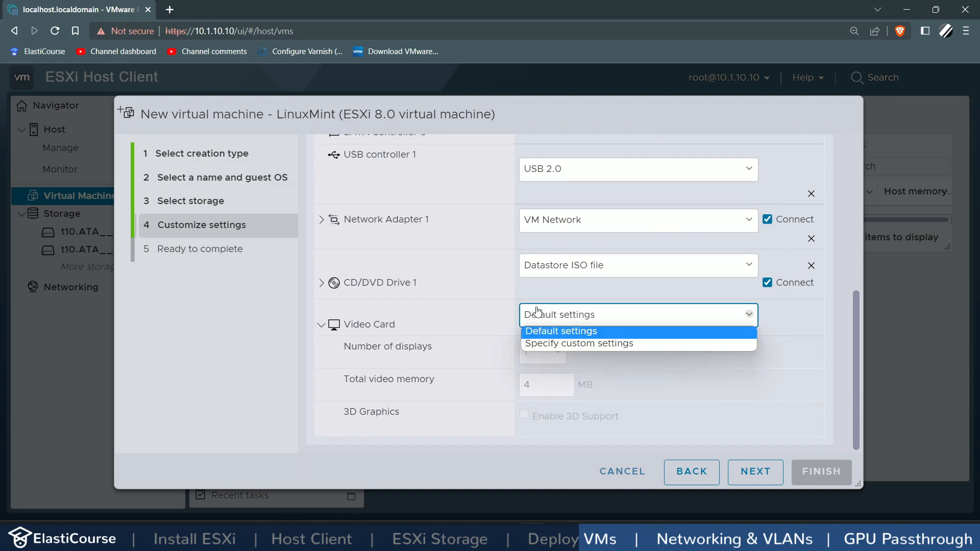
pyautogui.click(545, 344)
pyautogui.doubleClick(534, 385)
pyautogui.write('256')
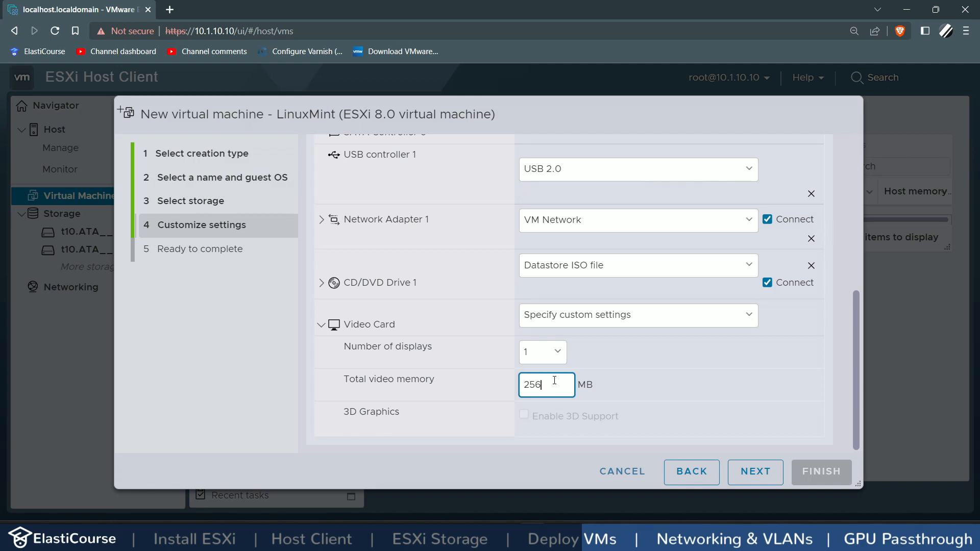
pyautogui.click(552, 321)
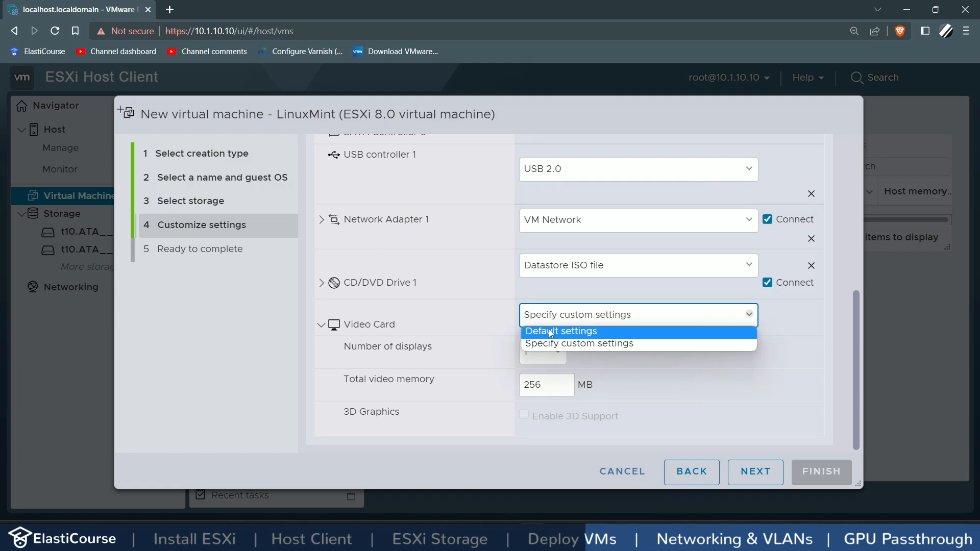
pyautogui.click(551, 332)
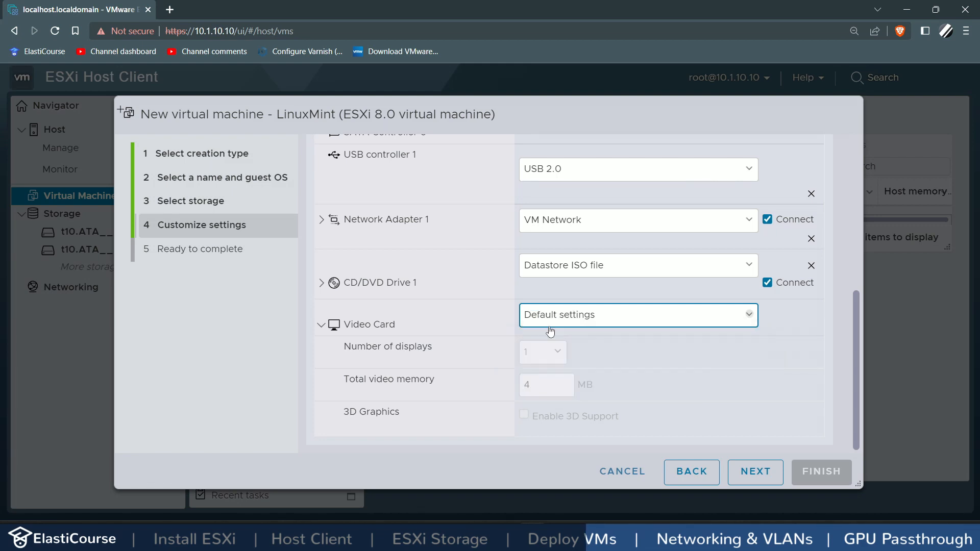
pyautogui.click(764, 470)
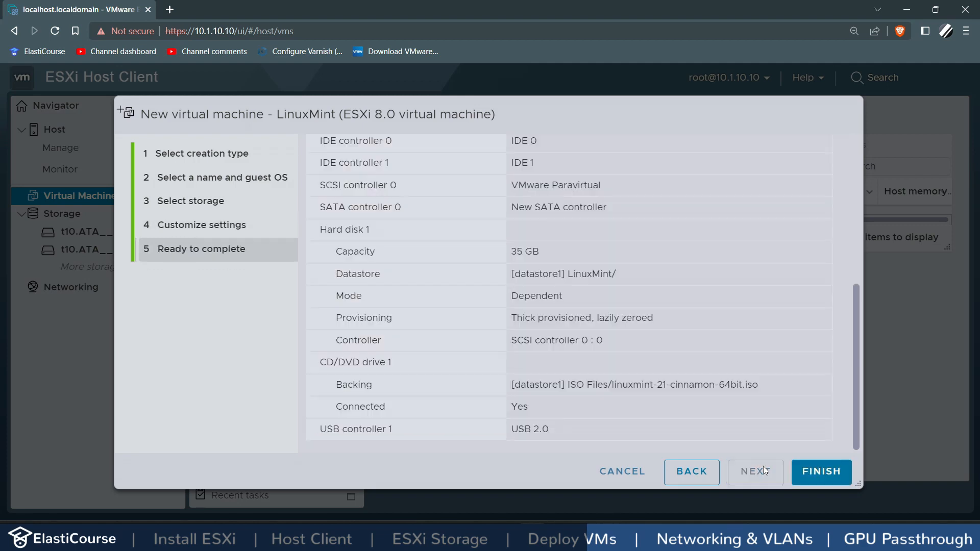
pyautogui.click(821, 478)
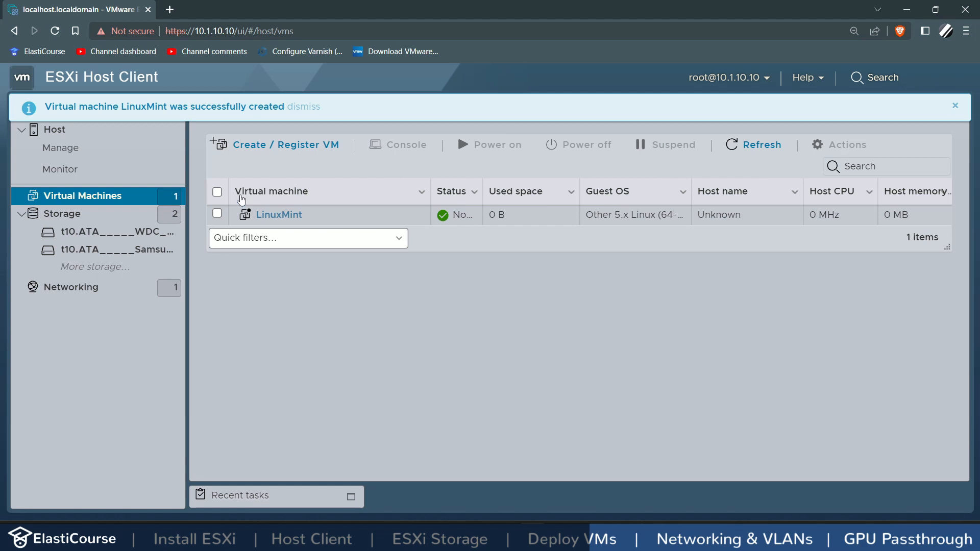
# Step: Power on the LinuxMint VM and boot the default Linux Mint 21 Cinnamon entry
pyautogui.click(273, 216)
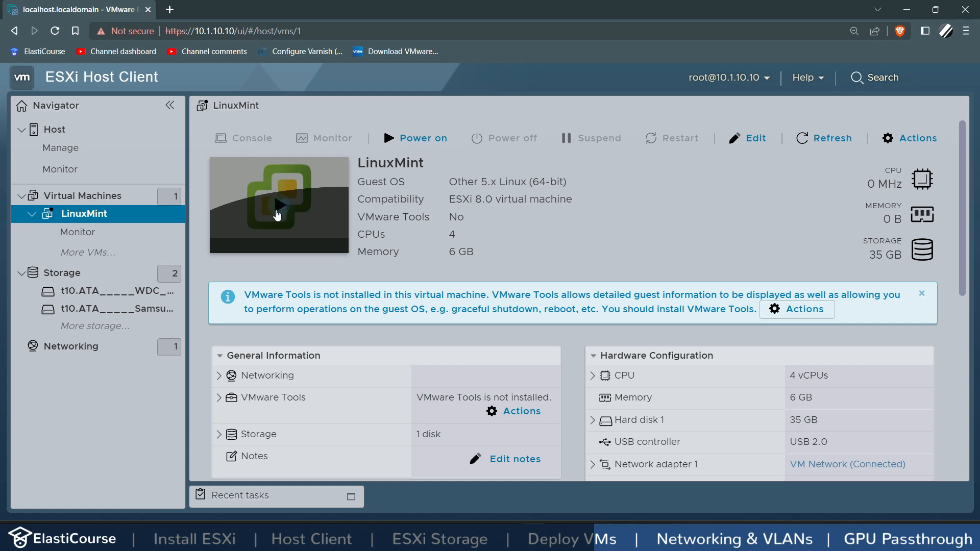
pyautogui.click(277, 215)
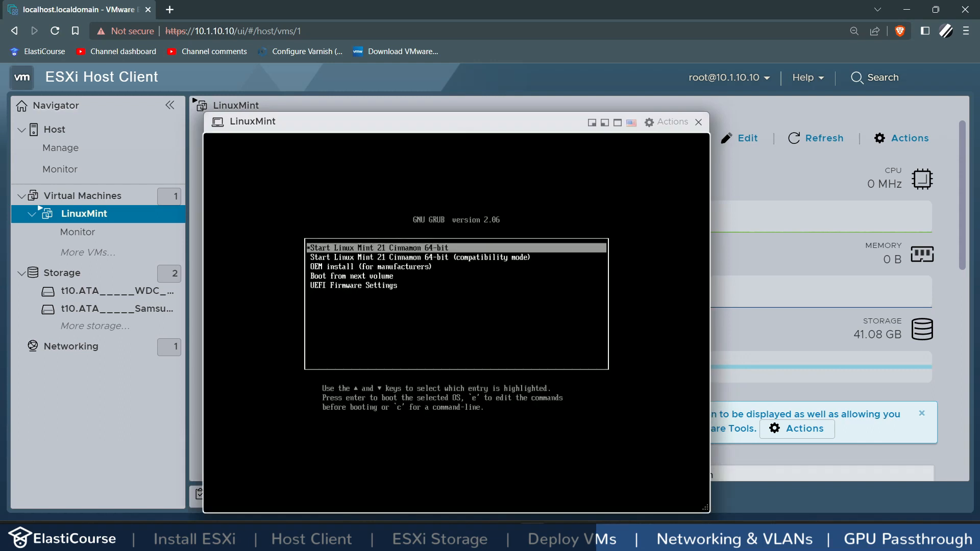
pyautogui.press('Return')
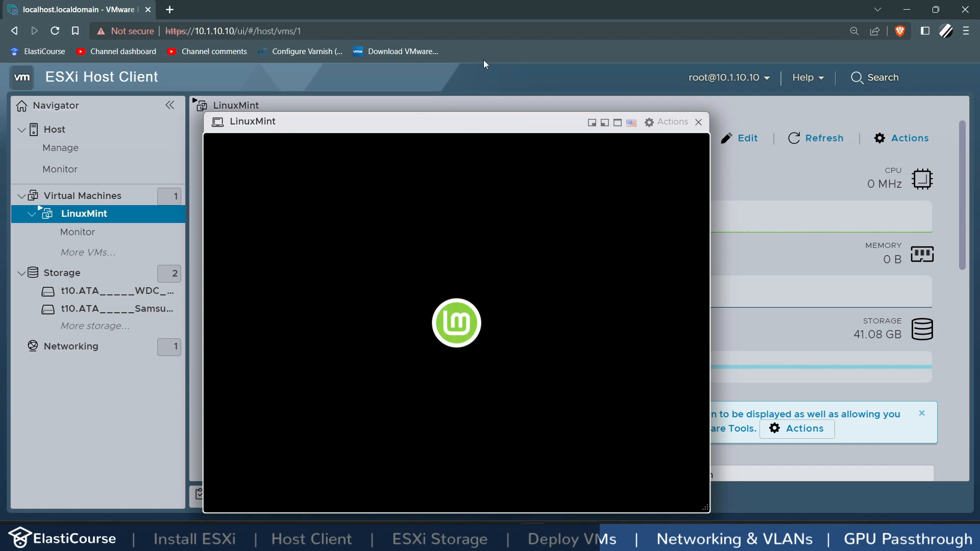
# Step: Show the LinuxMint VM console full screen
pyautogui.click(591, 123)
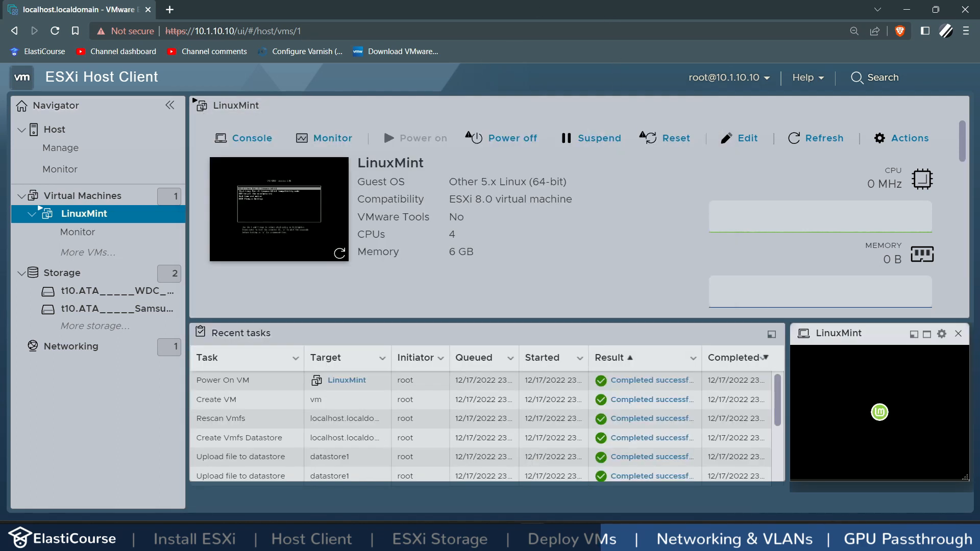
pyautogui.click(913, 334)
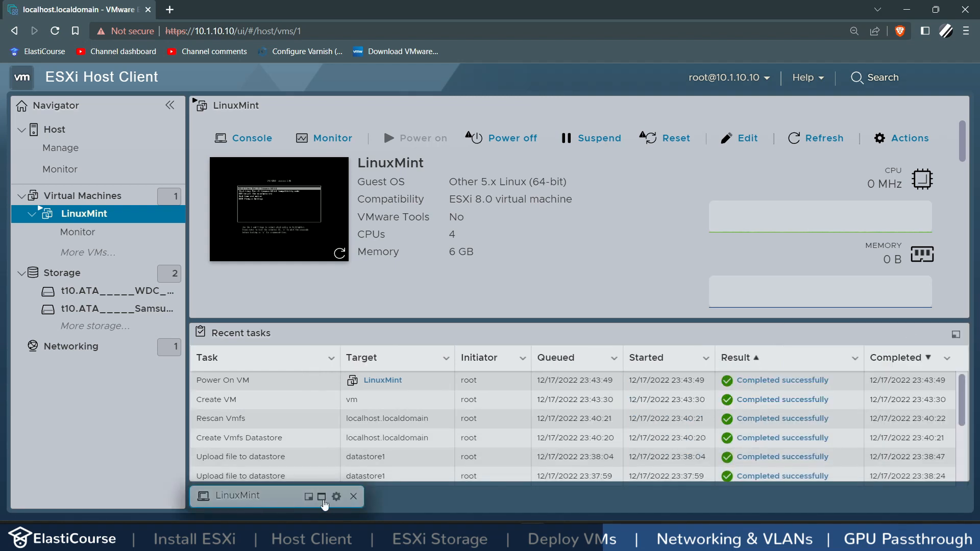
pyautogui.click(320, 498)
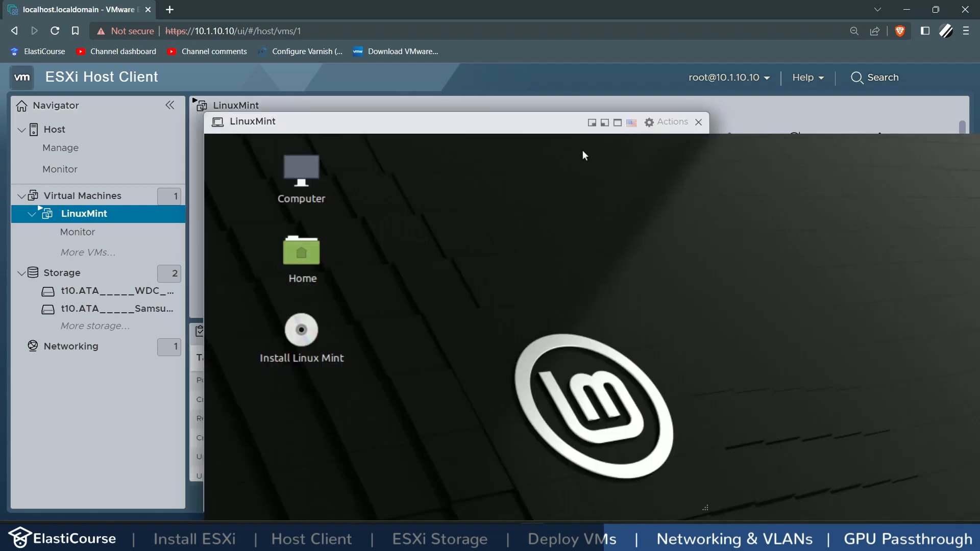
pyautogui.click(631, 122)
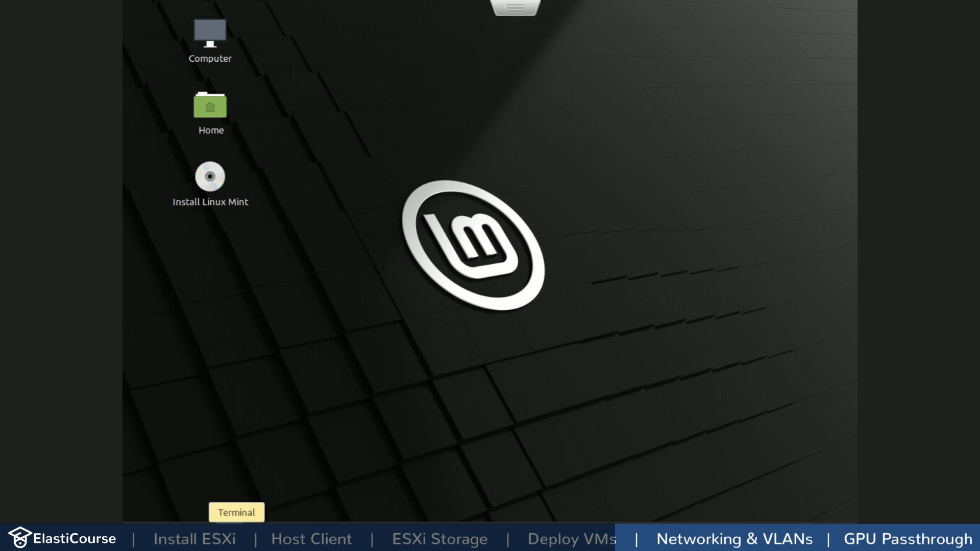
# Step: Run 'ip a' in a Mint terminal and highlight ens34's address 10.1.10.18
pyautogui.click(236, 536)
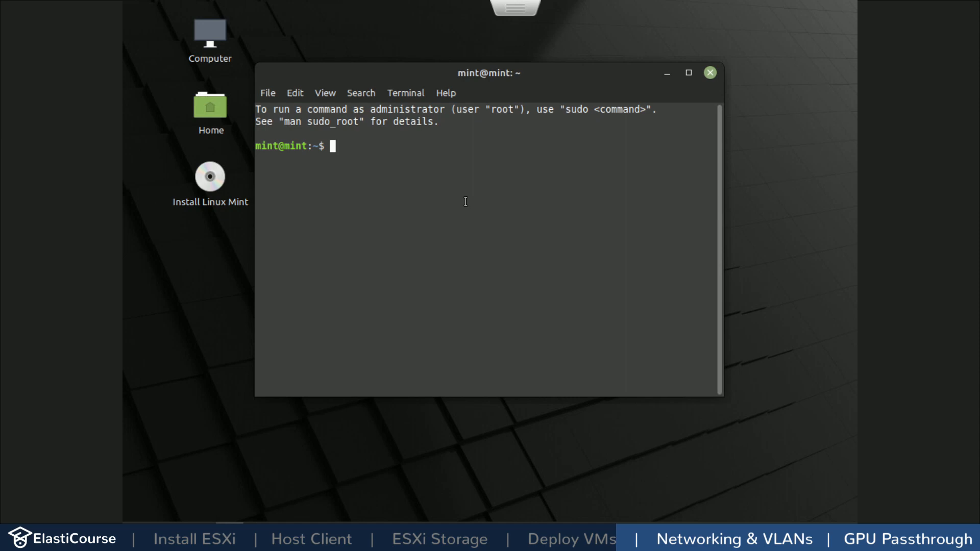
pyautogui.write('ip a')
pyautogui.press('Return')
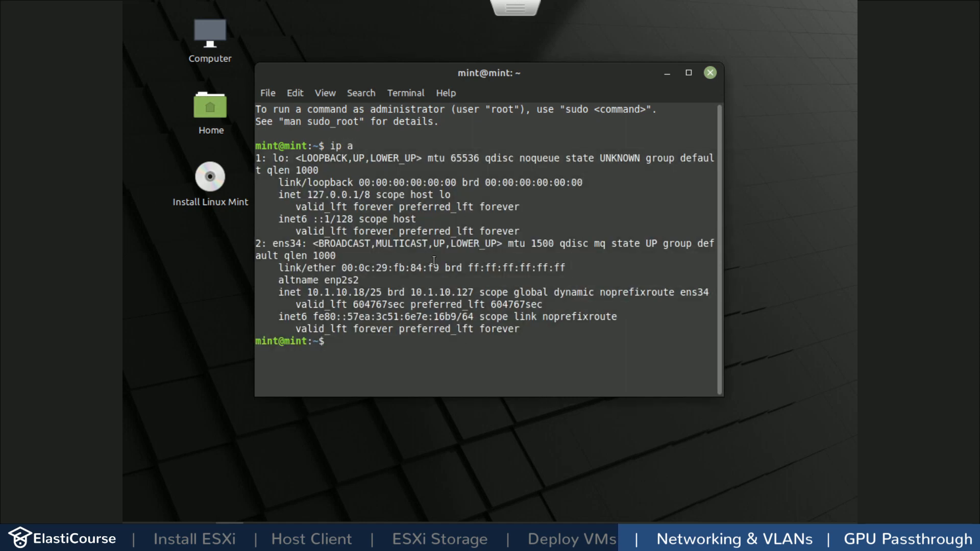
pyautogui.moveTo(307, 293); pyautogui.dragTo(365, 294)
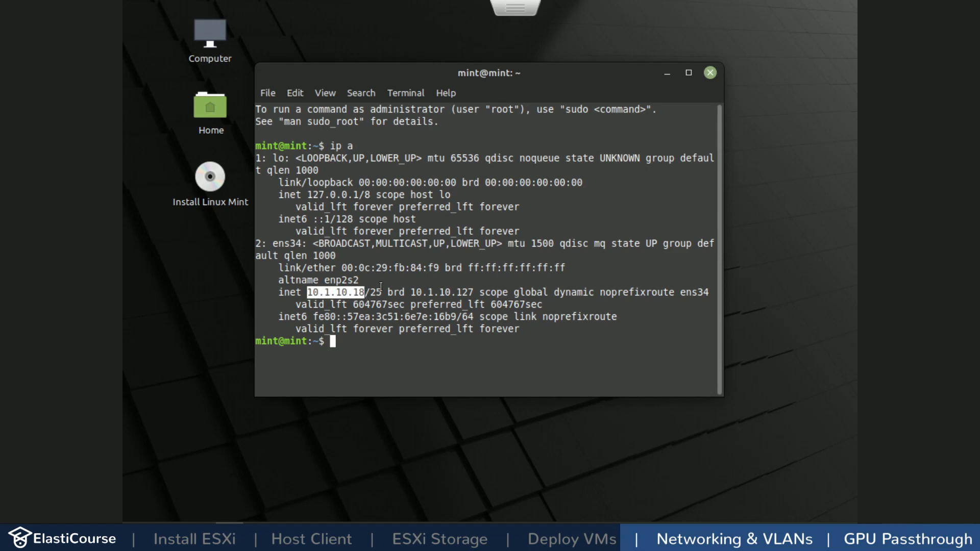
# Step: Exit full screen, compare with host address 10.1.10.10, and minimize the console
pyautogui.press('Escape')
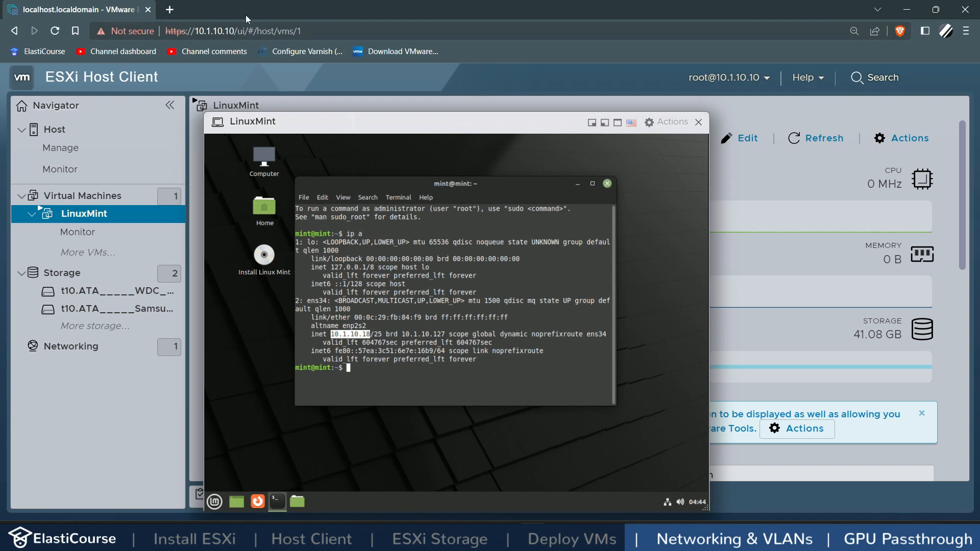
pyautogui.moveTo(234, 31); pyautogui.dragTo(194, 31)
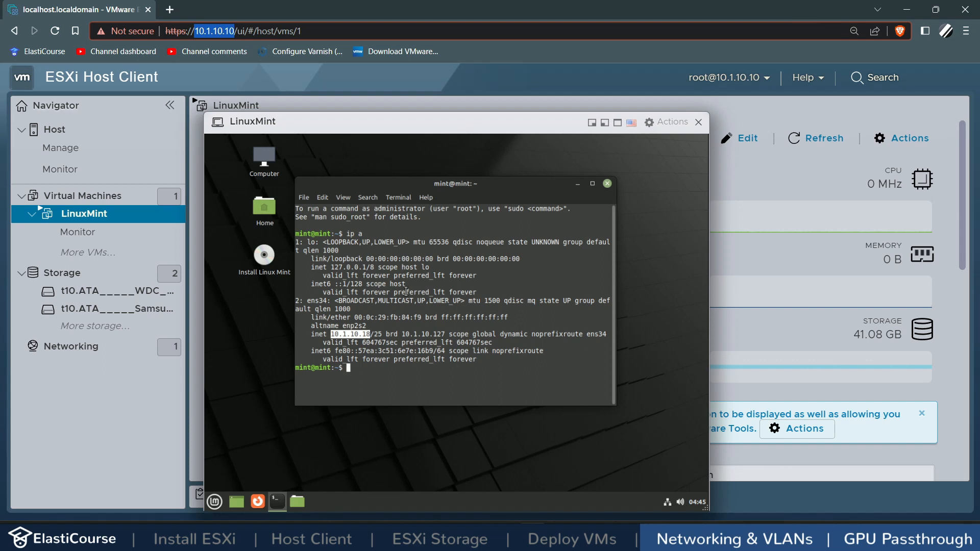
pyautogui.click(592, 123)
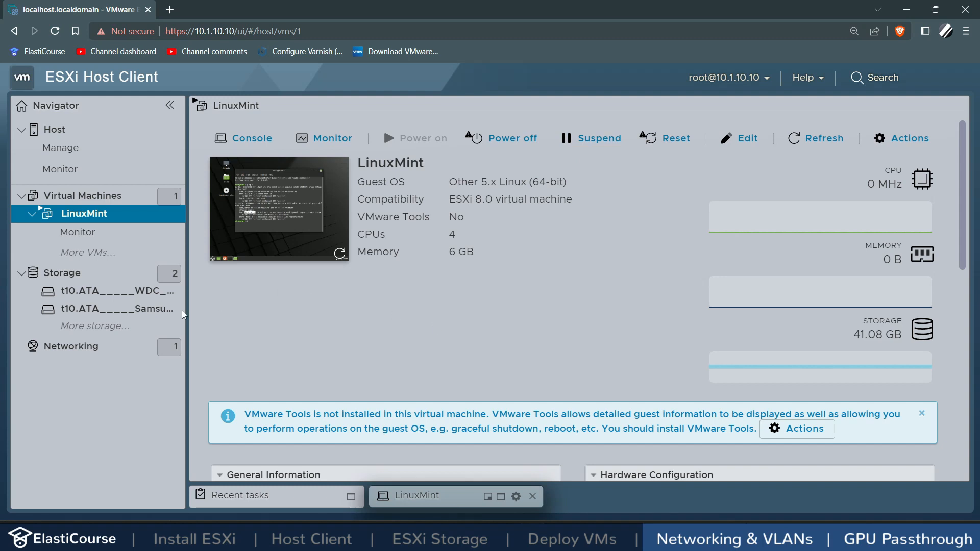
# Step: Go to the host's Networking port groups and start editing the VM Network port group's VLAN ID
pyautogui.click(93, 349)
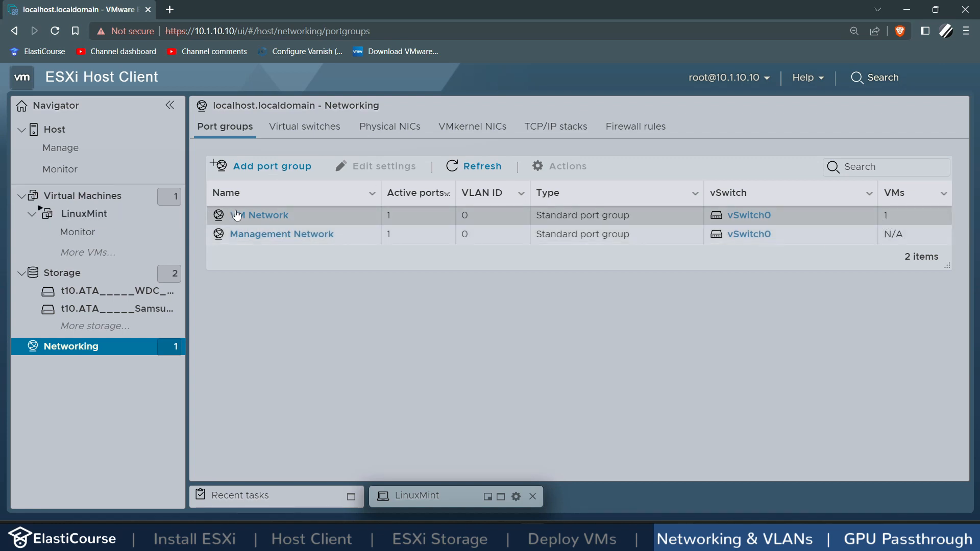
pyautogui.doubleClick(465, 217)
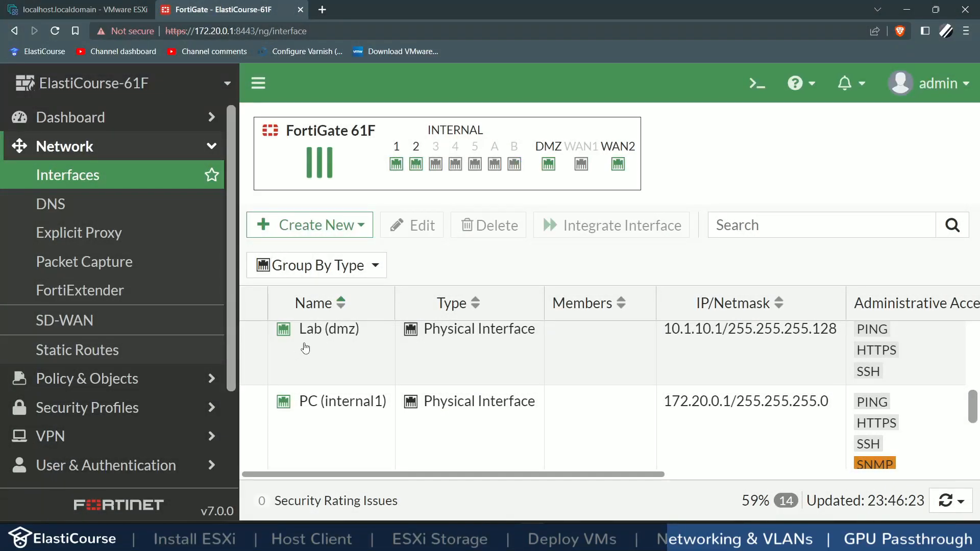
# Step: Start a new FortiGate interface named VMZone1 with VLAN ID 115 and IP 192.168.115.1/24
pyautogui.moveTo(312, 340)
pyautogui.click(372, 231)
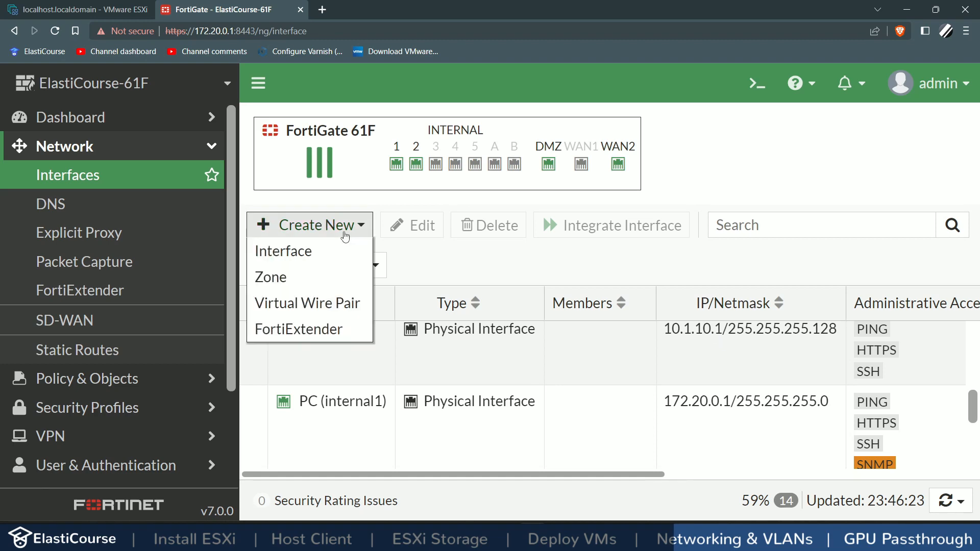
pyautogui.click(311, 252)
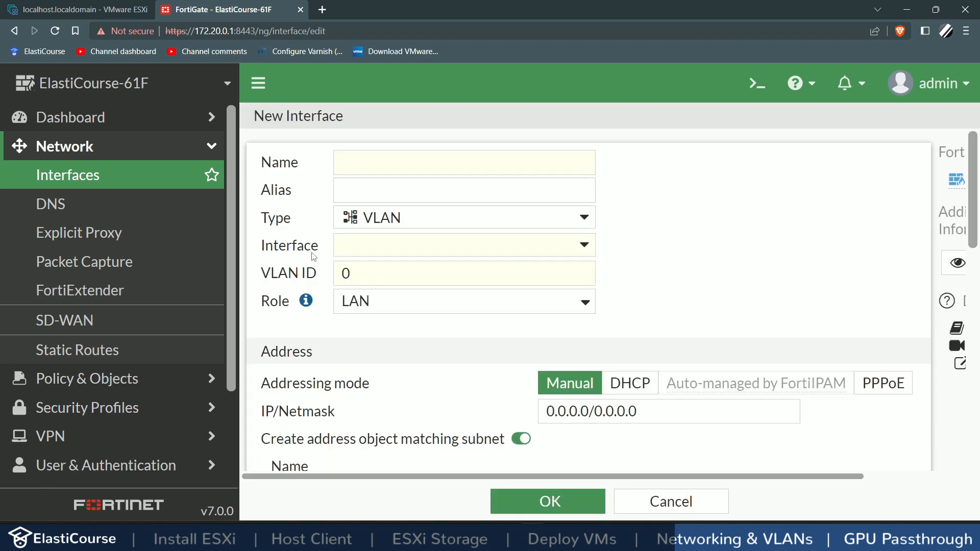
pyautogui.write('VMZone1')
pyautogui.hotkey('ctrl', 'a')
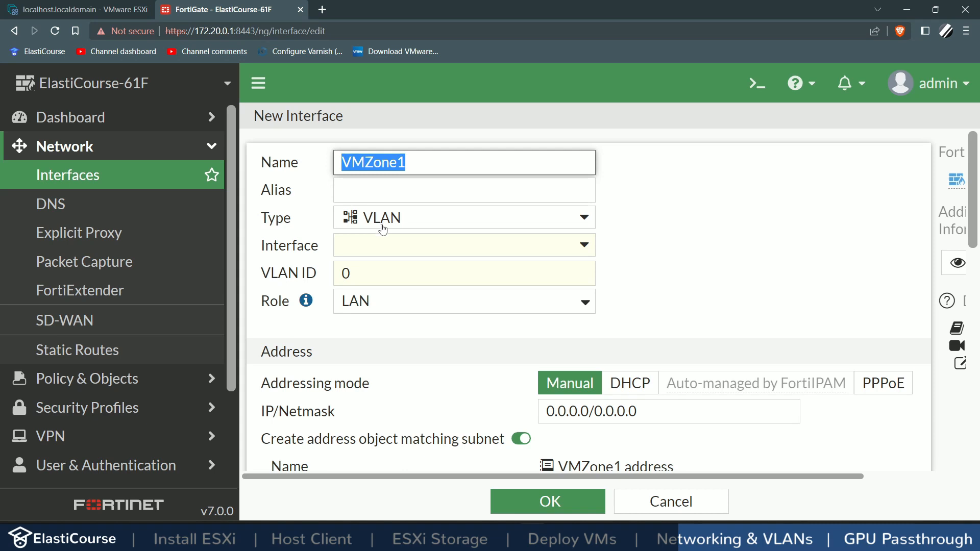
pyautogui.click(347, 273)
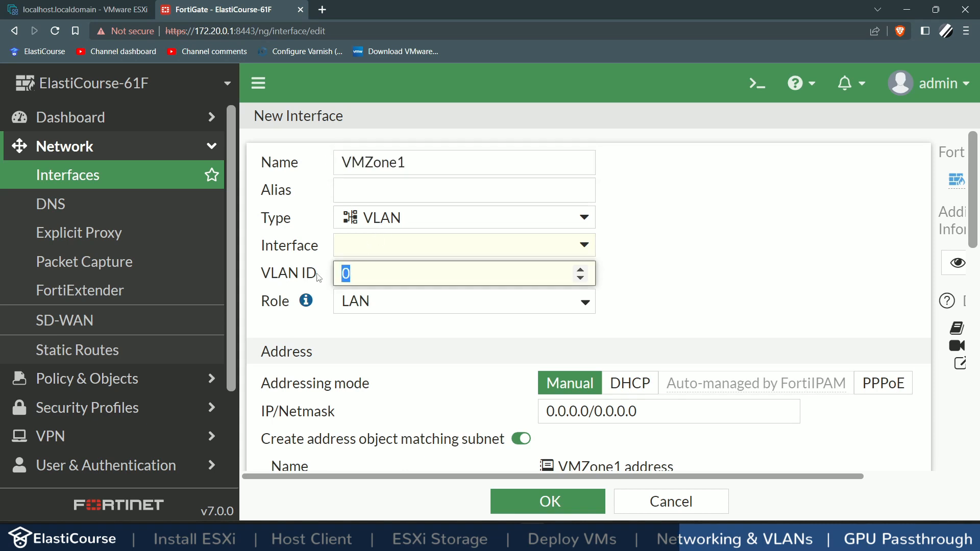
pyautogui.write('115')
pyautogui.moveTo(663, 416); pyautogui.dragTo(531, 421)
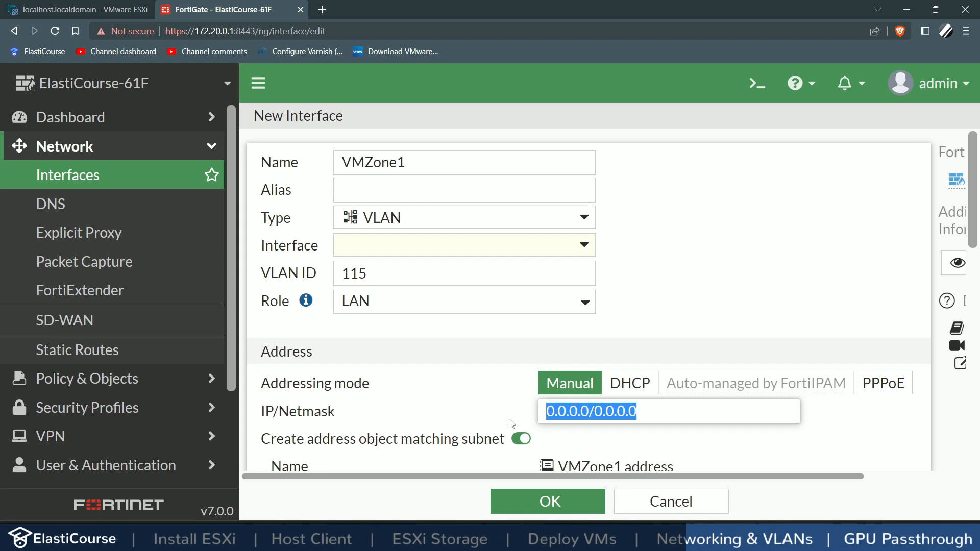
pyautogui.write('192.')
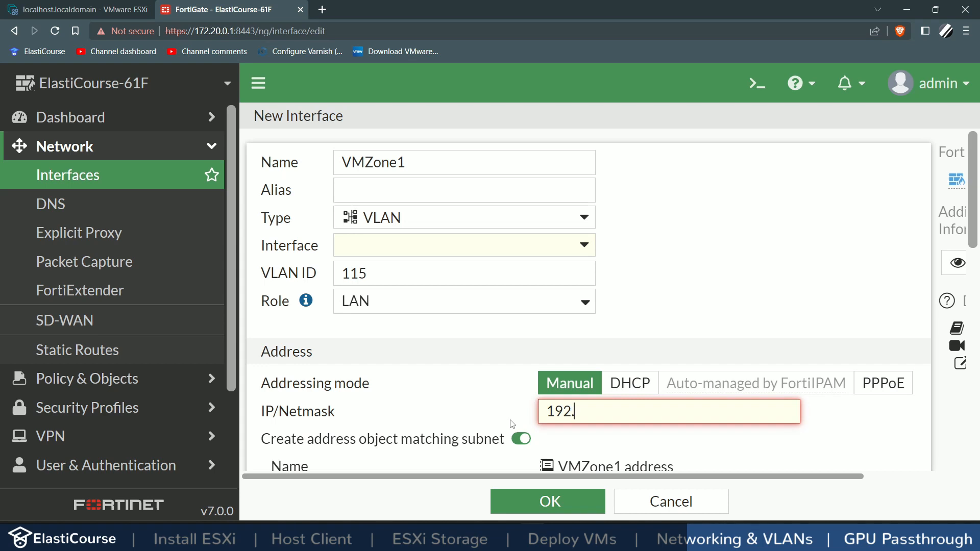
pyautogui.write('168.115.1/')
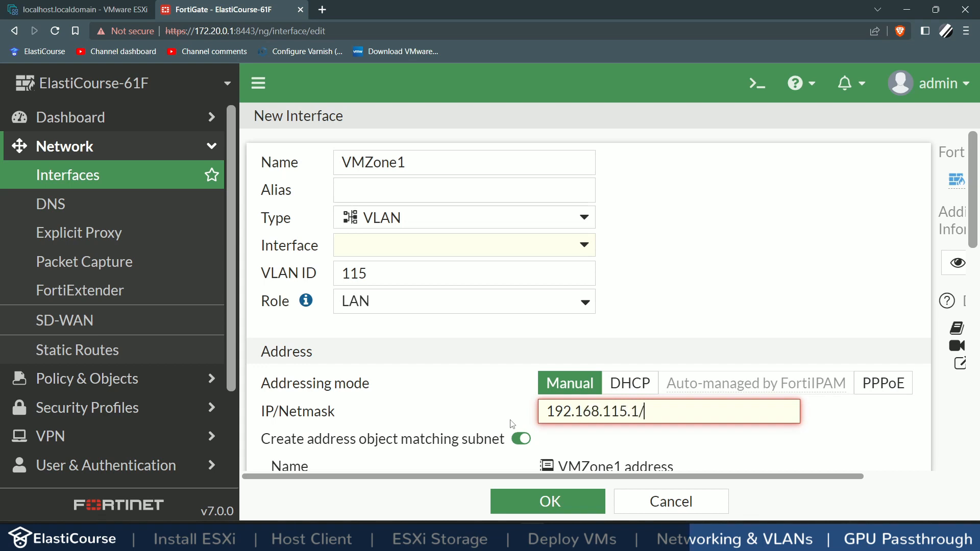
pyautogui.write('24')
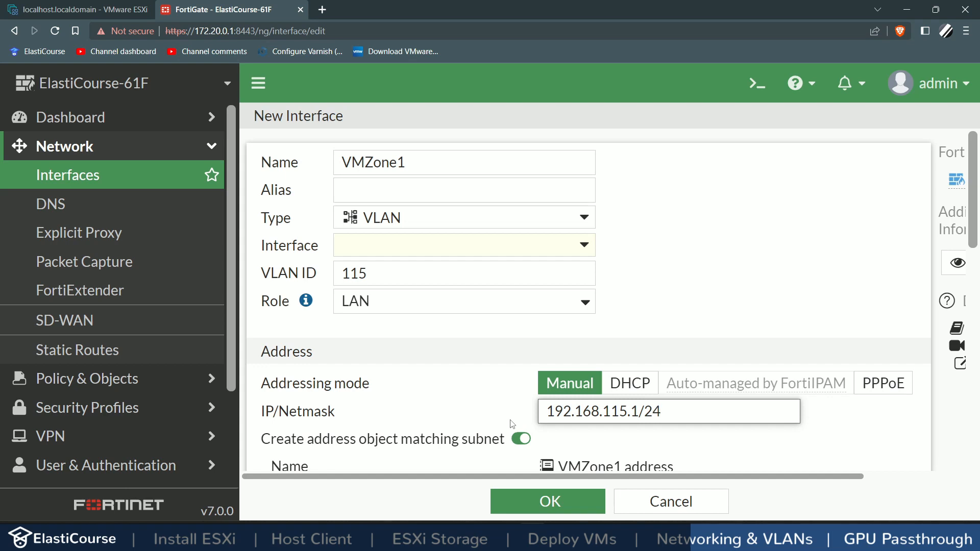
# Step: Disable the address object, allow HTTPS and HTTP access, and enable the DHCP server
pyautogui.doubleClick(327, 279)
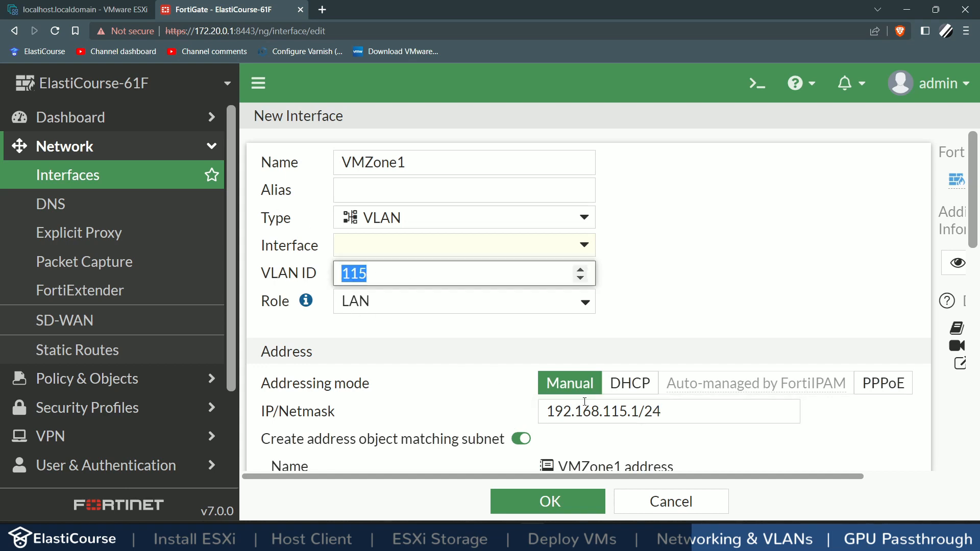
pyautogui.moveTo(604, 412); pyautogui.dragTo(628, 412)
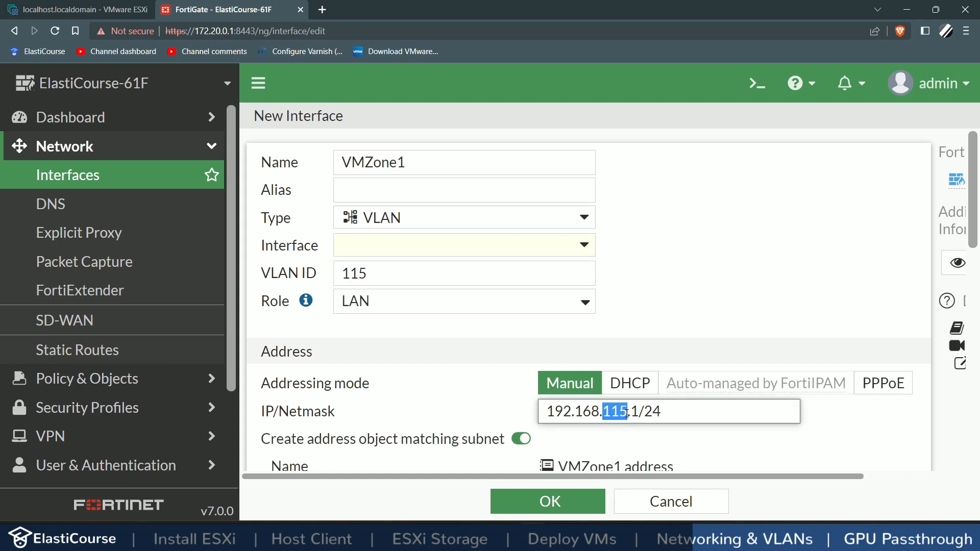
pyautogui.click(521, 438)
pyautogui.scroll(-4, 459, 384)
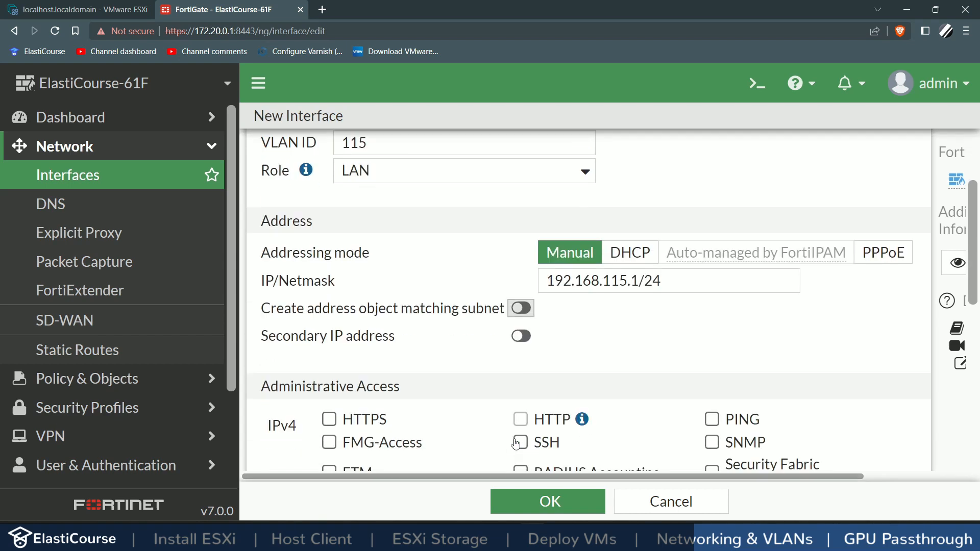
pyautogui.click(329, 358)
pyautogui.click(520, 359)
pyautogui.scroll(-4, 357, 357)
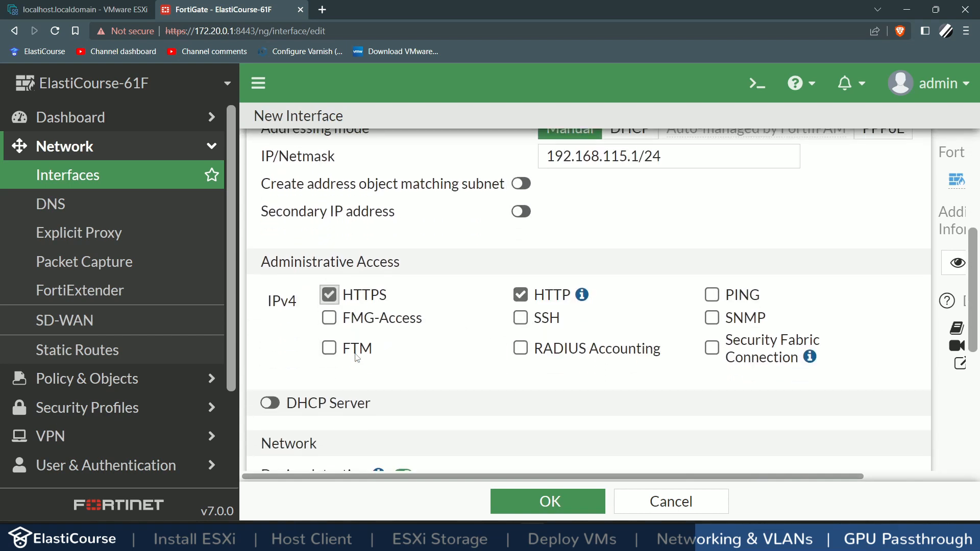
pyautogui.click(270, 276)
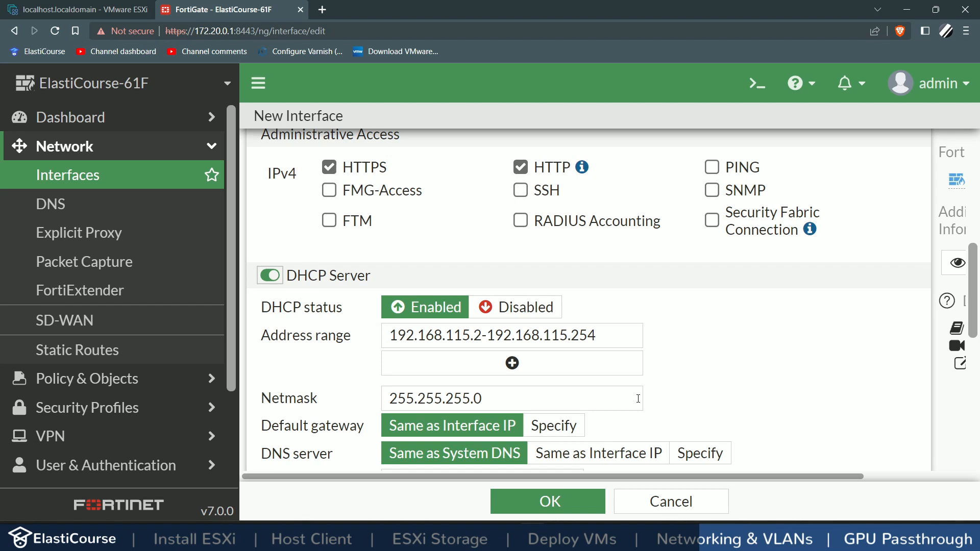
# Step: Set Lab (dmz) as the parent interface and save VMZone1
pyautogui.scroll(10, 638, 398)
pyautogui.click(415, 250)
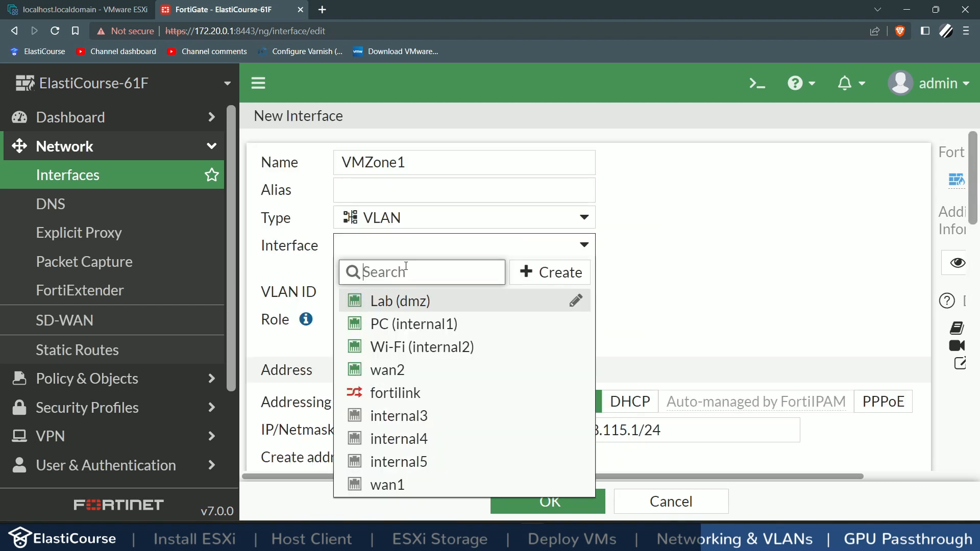
pyautogui.click(413, 302)
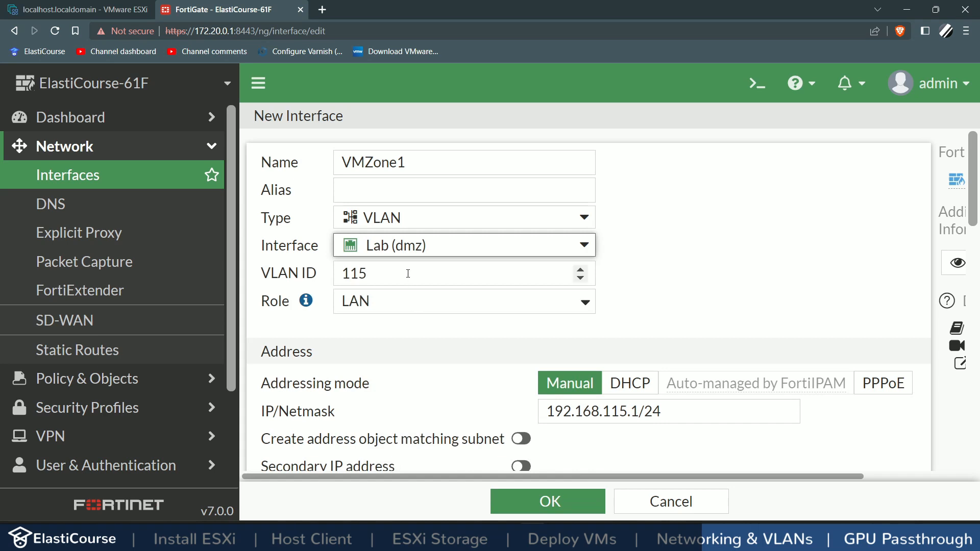
pyautogui.click(553, 505)
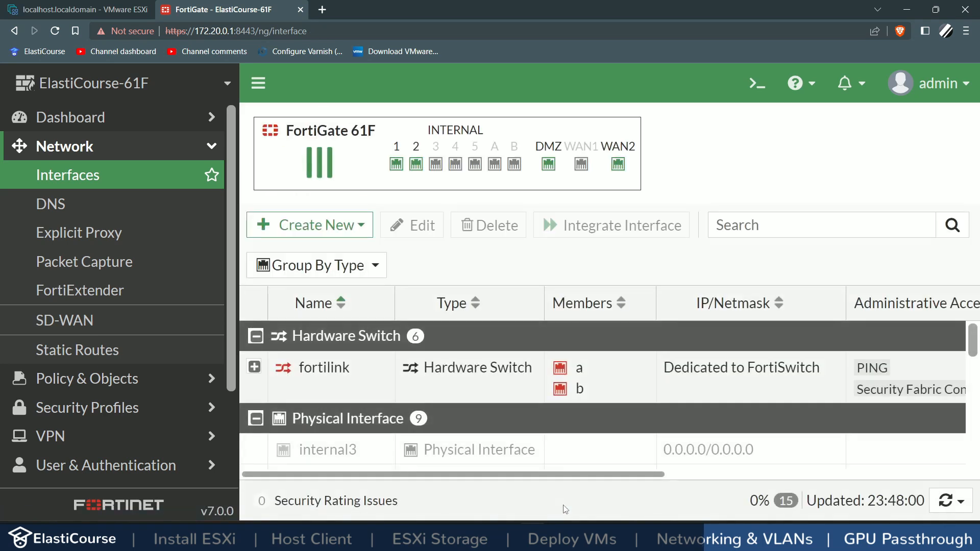
# Step: Start another new interface and name it VMZone2
pyautogui.scroll(-3, 529, 450)
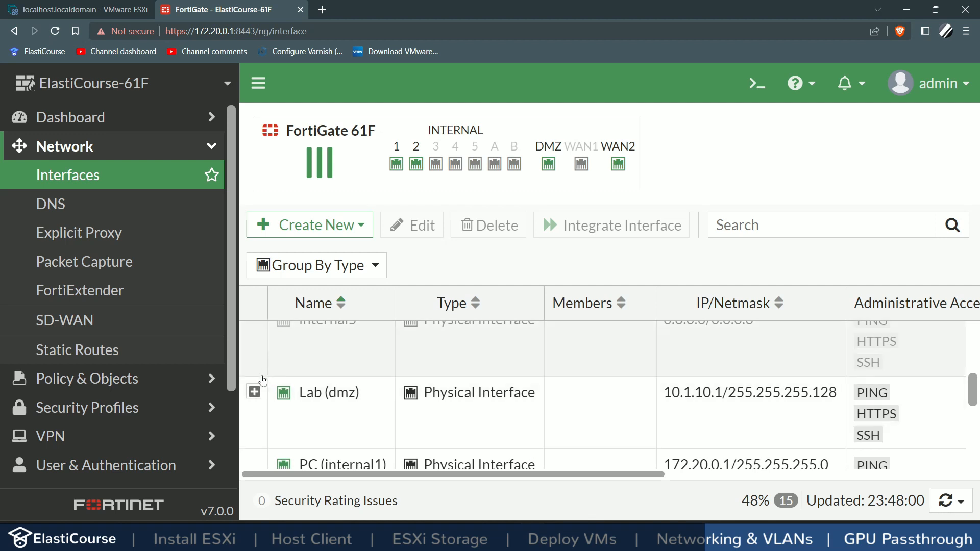
pyautogui.click(254, 391)
pyautogui.scroll(-1, 320, 416)
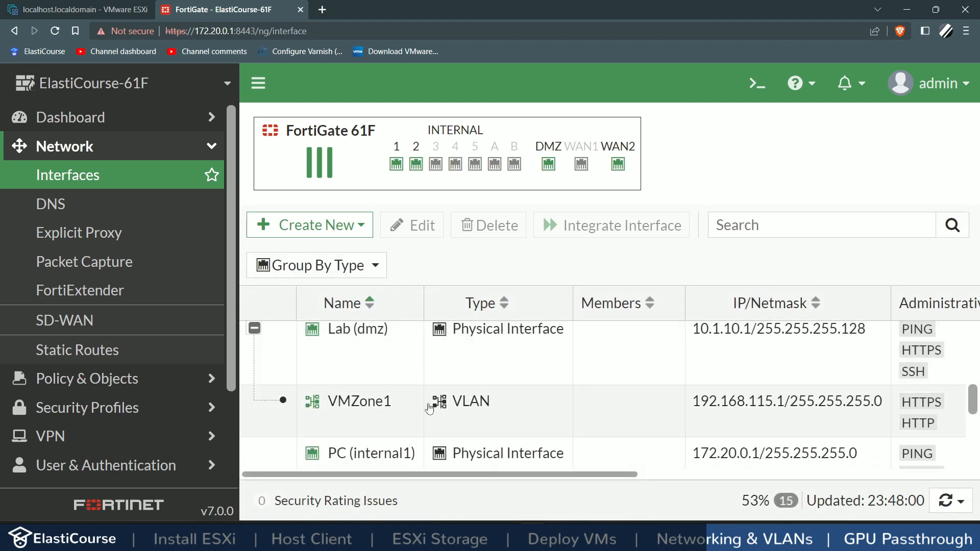
pyautogui.click(278, 234)
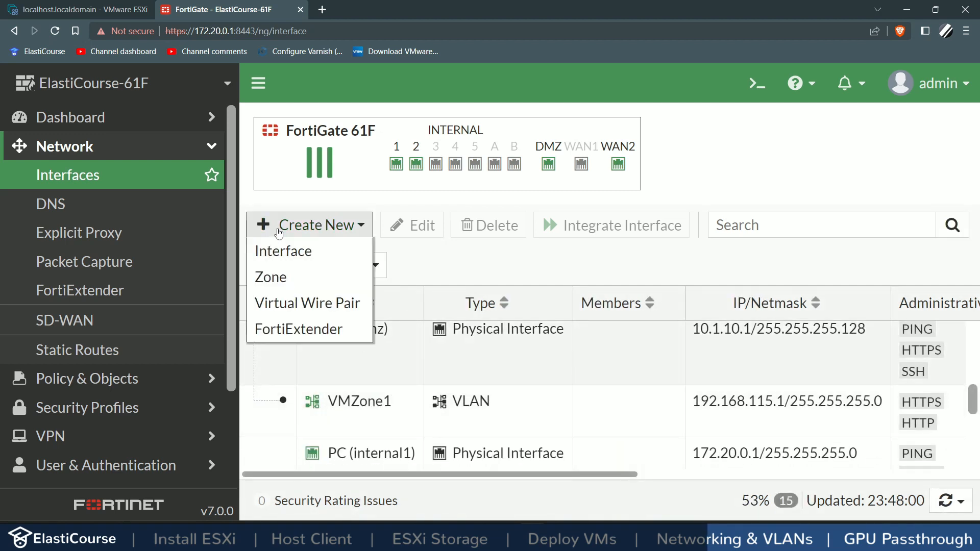
pyautogui.click(303, 260)
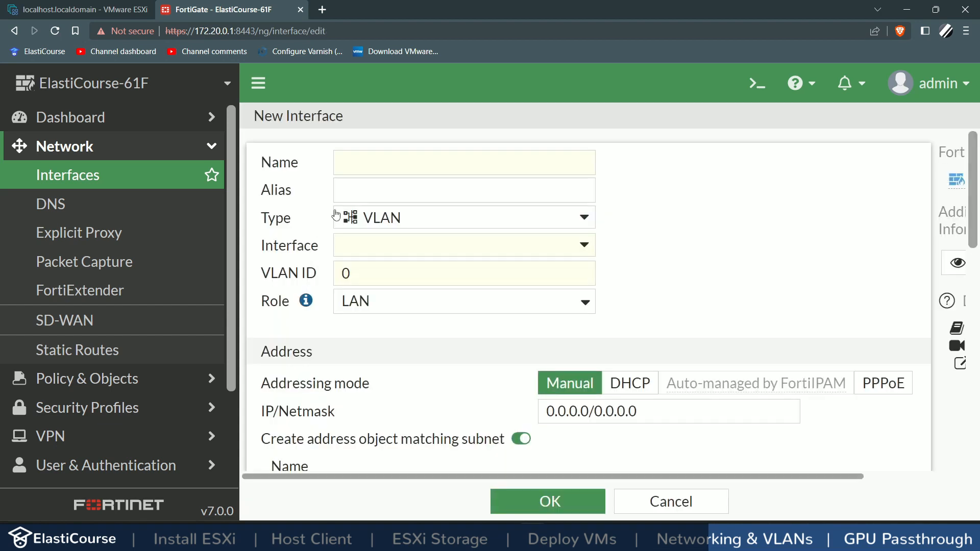
pyautogui.click(372, 164)
pyautogui.write('VMZone1')
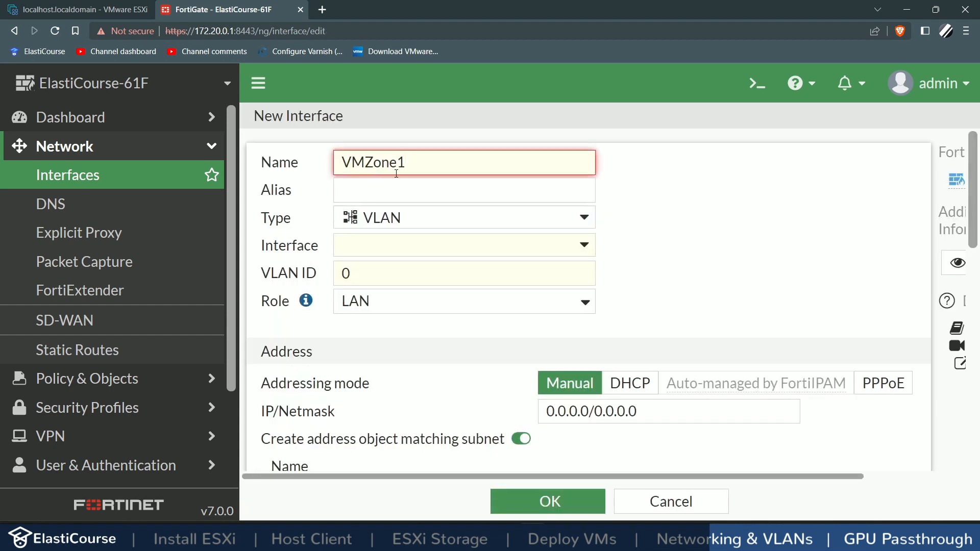
pyautogui.press('BackSpace')
pyautogui.write('2')
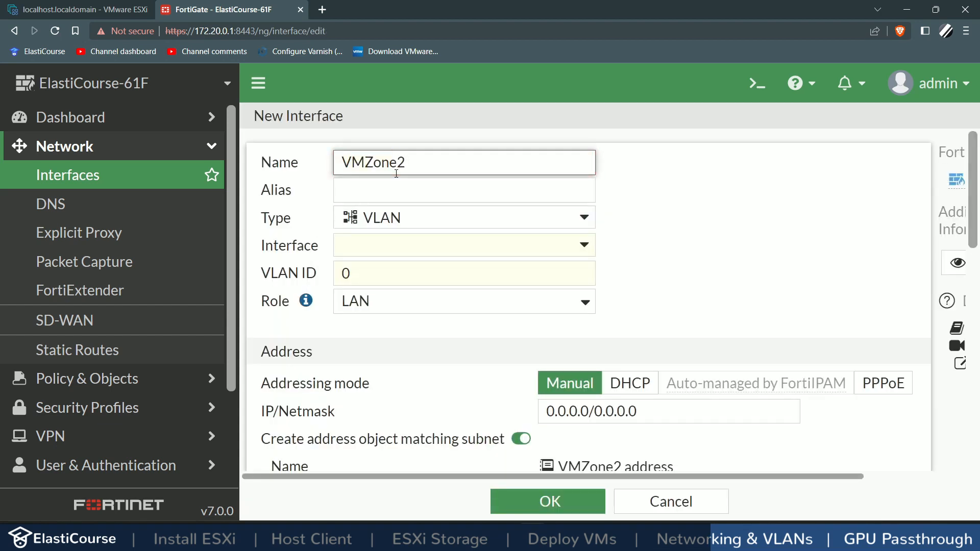
# Step: Put VMZone2 on Lab (dmz) with VLAN ID 125, IP 192.168.125.1/24, and no address object
pyautogui.click(358, 247)
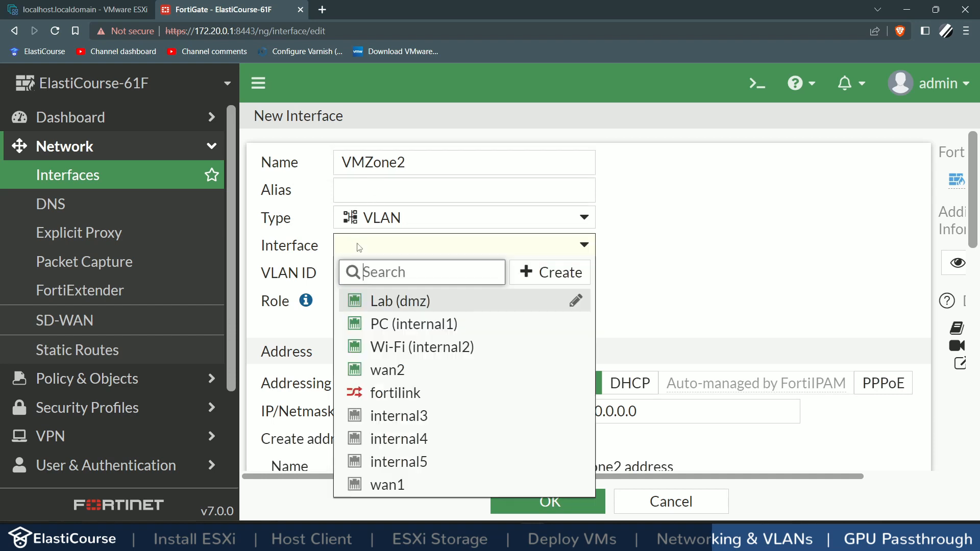
pyautogui.click(388, 305)
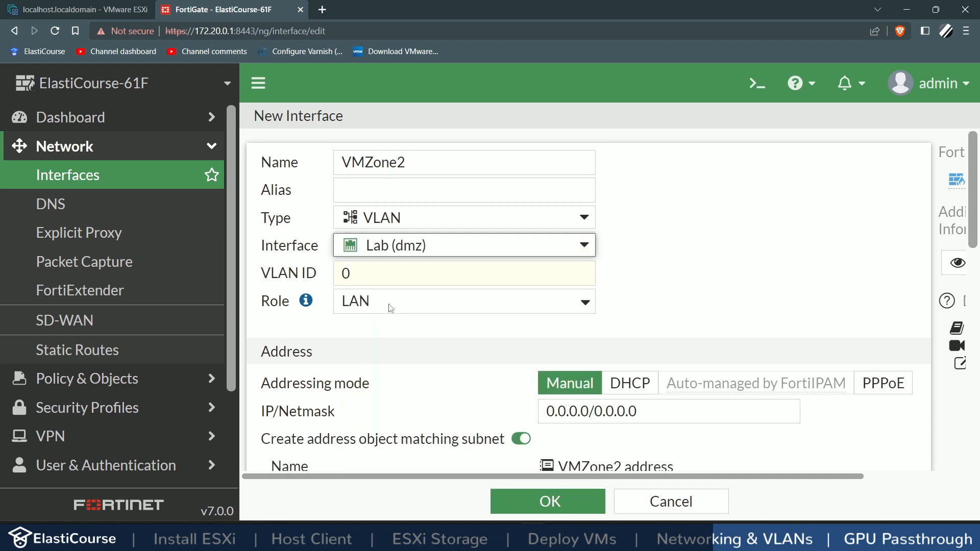
pyautogui.click(379, 274)
pyautogui.write('1')
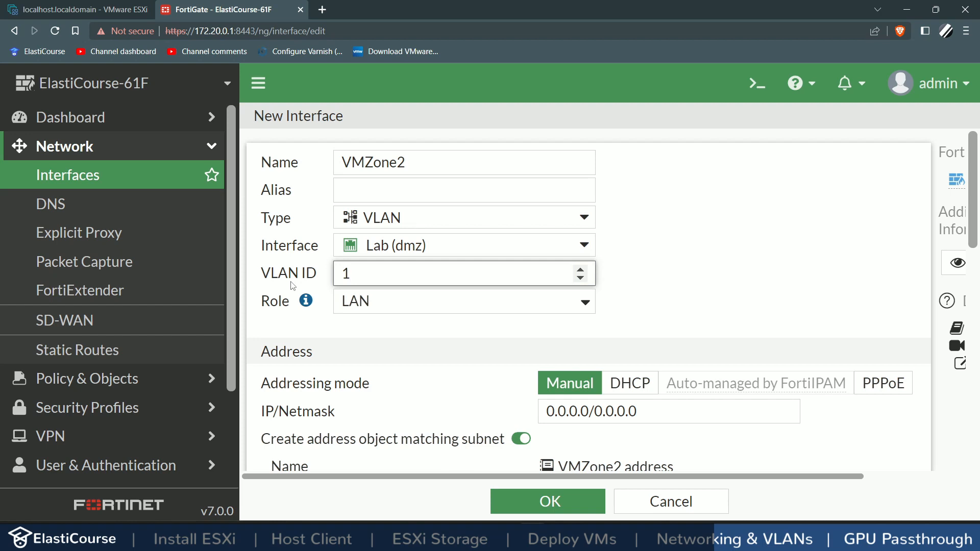
pyautogui.write('25')
pyautogui.click(644, 413)
pyautogui.write('19')
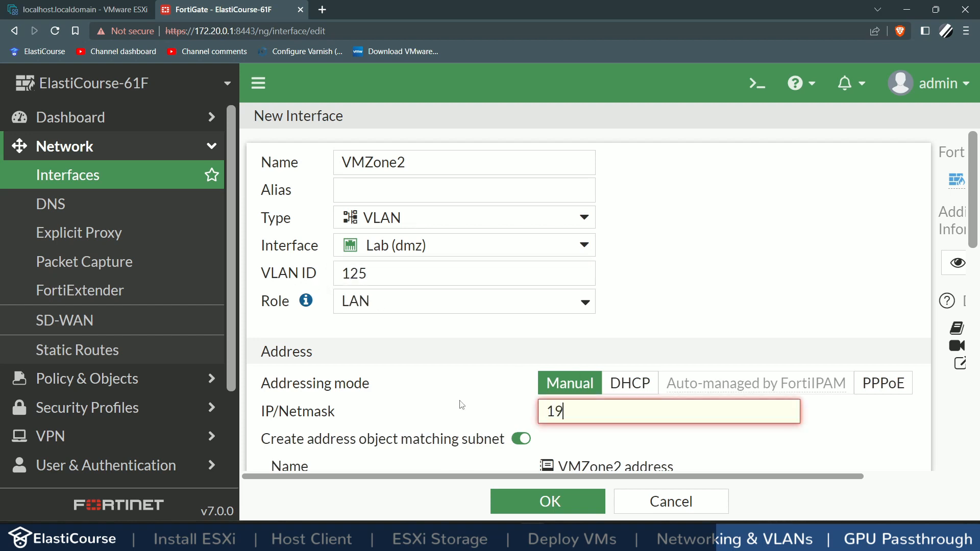
pyautogui.write('2.168.125.1/24')
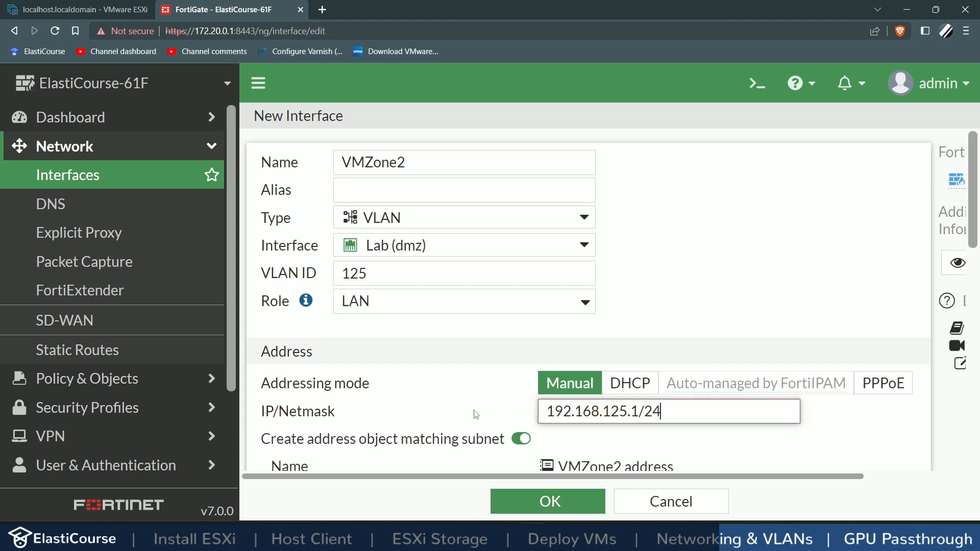
pyautogui.click(521, 438)
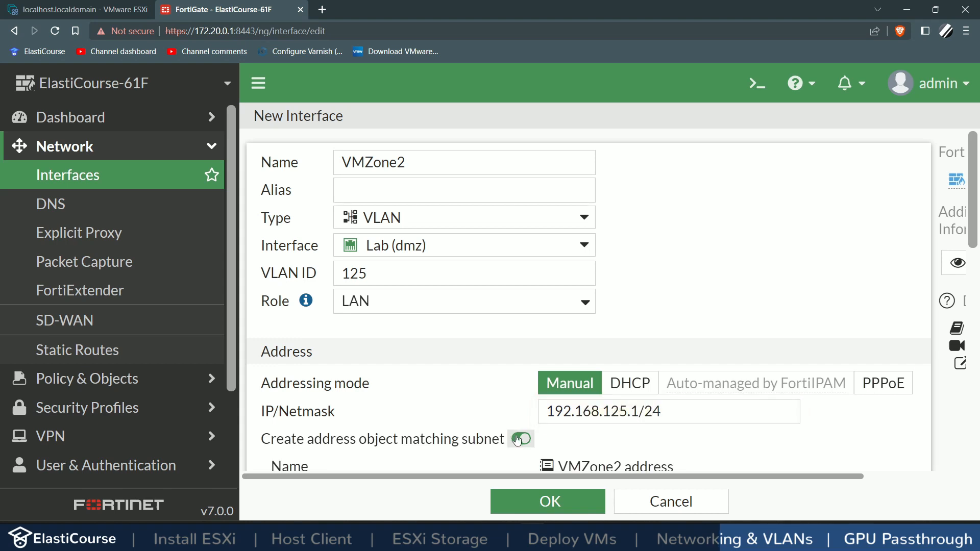
# Step: Allow HTTPS/HTTP access, enable the DHCP server, and save VMZone2
pyautogui.scroll(-5, 517, 440)
pyautogui.scroll(-1, 517, 440)
pyautogui.click(339, 230)
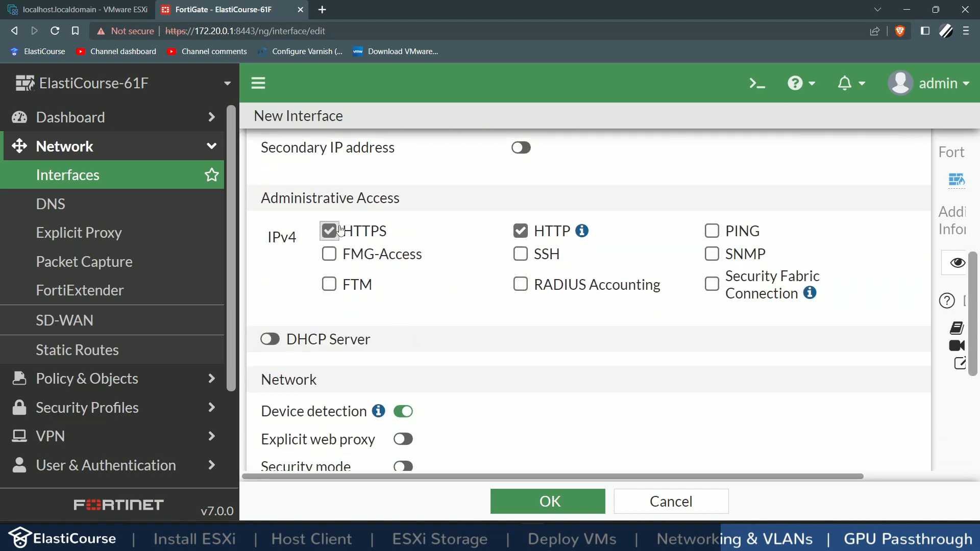
pyautogui.click(269, 339)
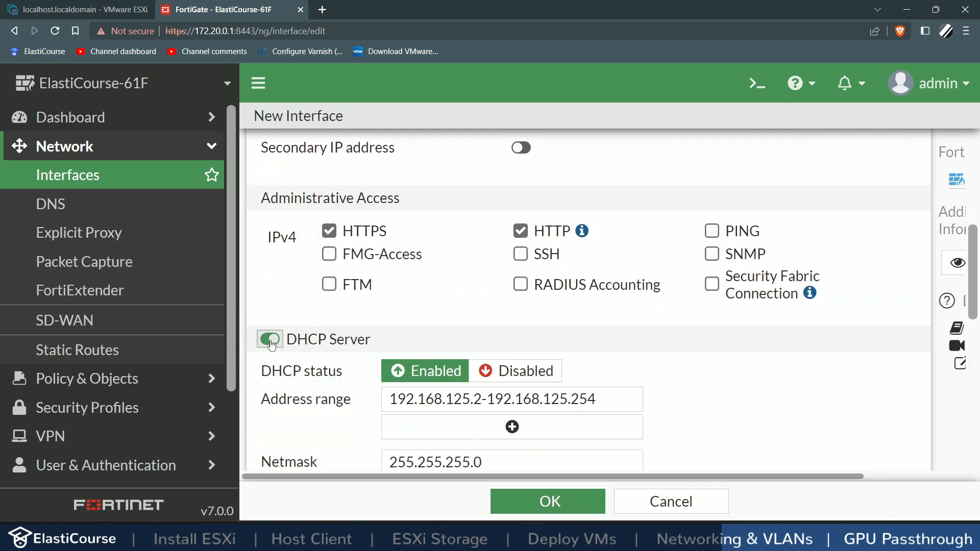
pyautogui.scroll(-10, 563, 403)
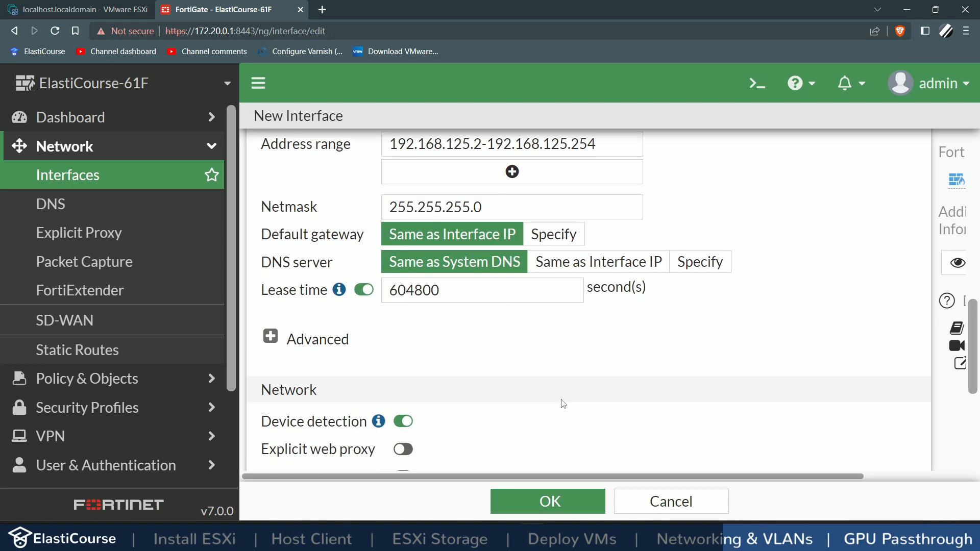
pyautogui.click(561, 501)
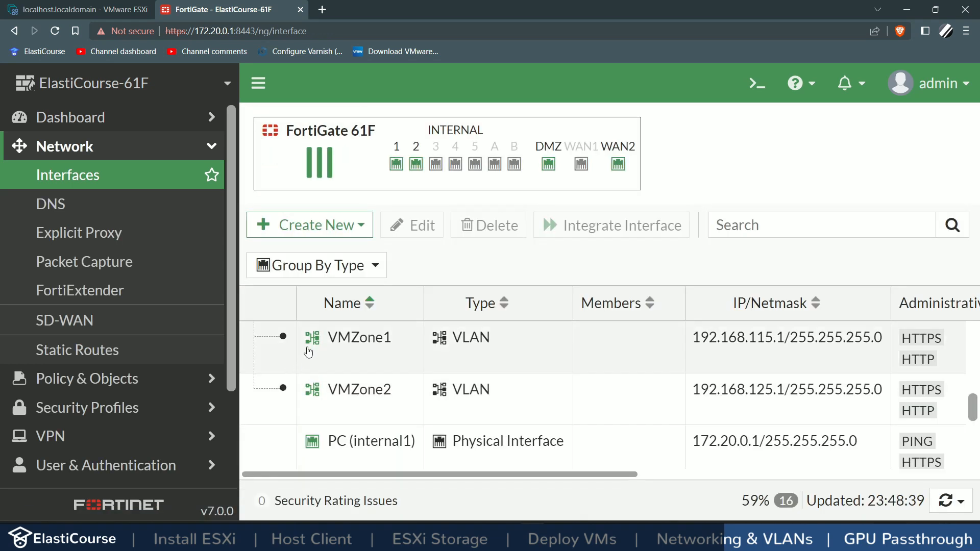
pyautogui.moveTo(377, 389)
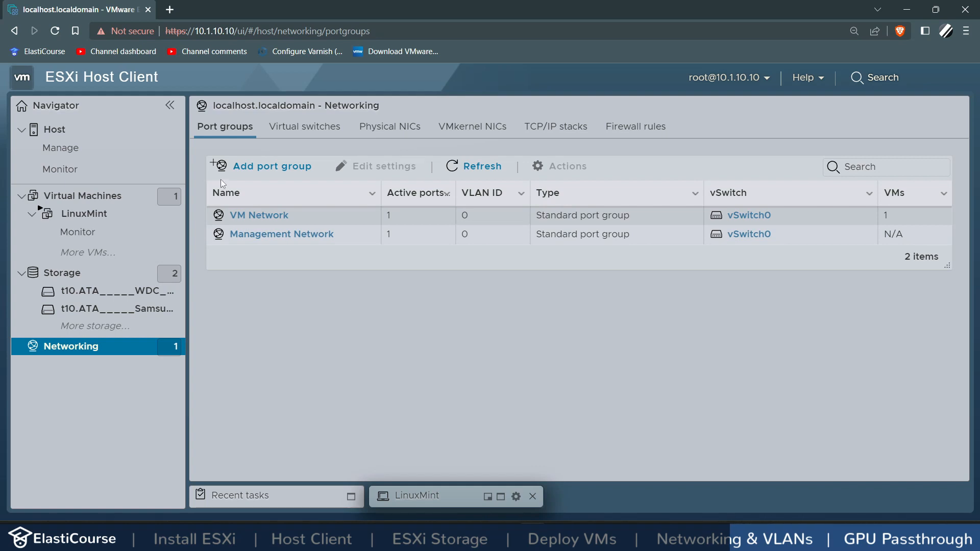
# Step: Change the VM Network port group's VLAN ID from 0 to 115 and save
pyautogui.click(264, 215)
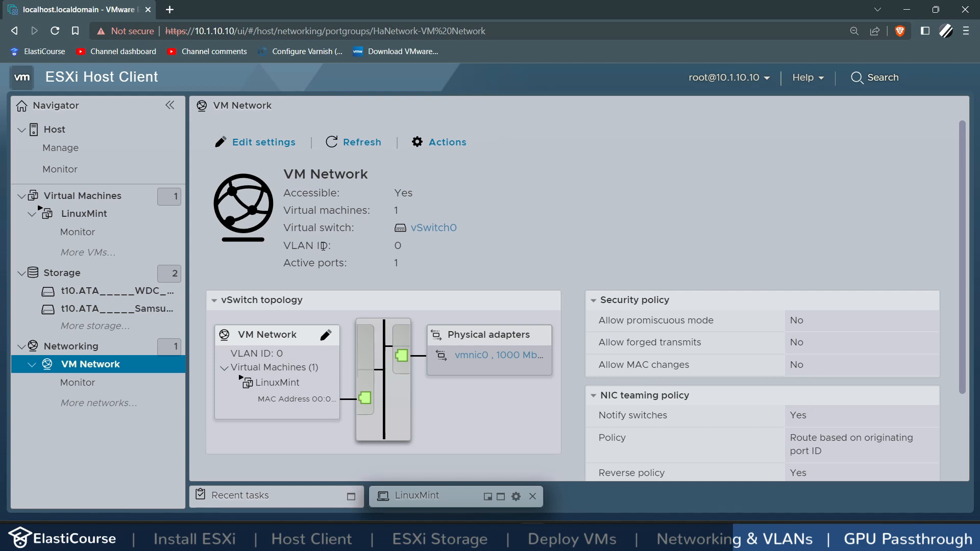
pyautogui.click(271, 144)
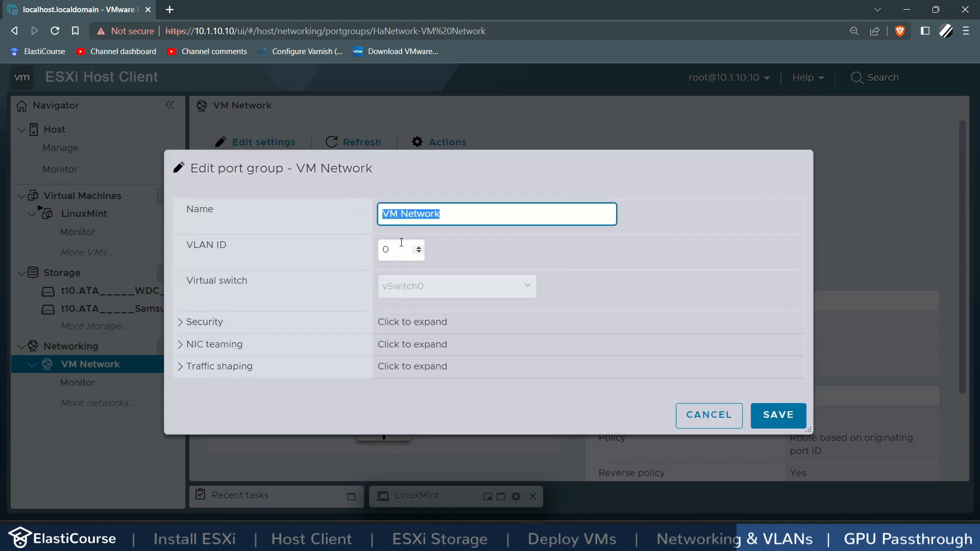
pyautogui.press('Tab')
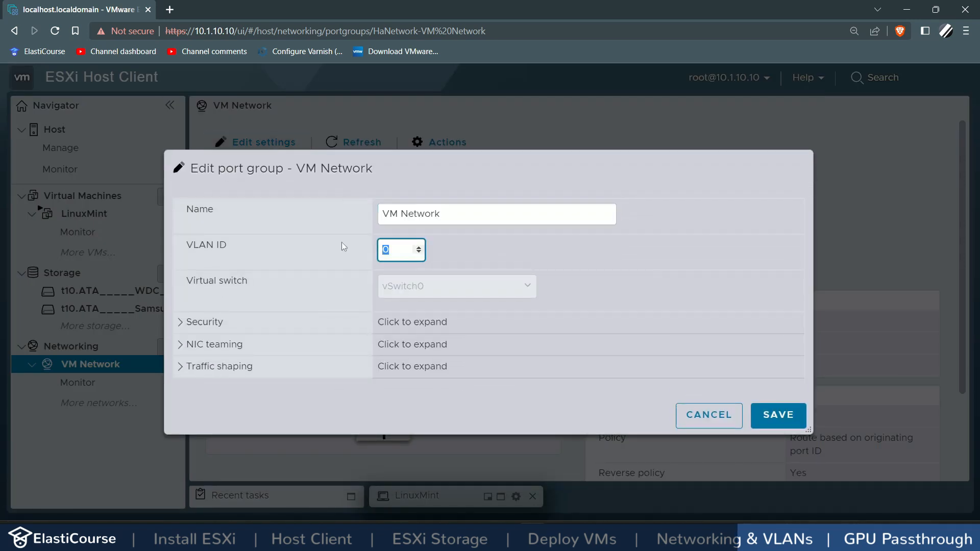
pyautogui.write('115')
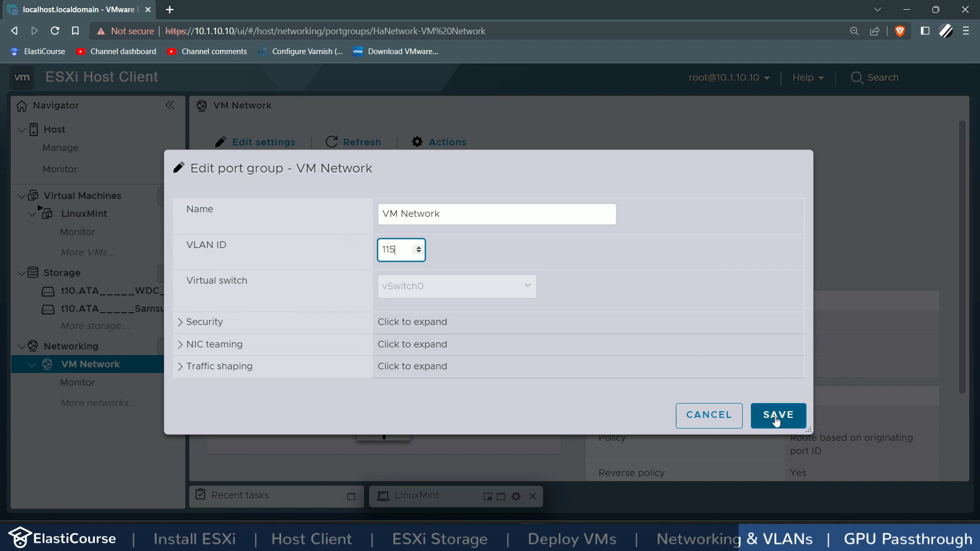
pyautogui.click(778, 414)
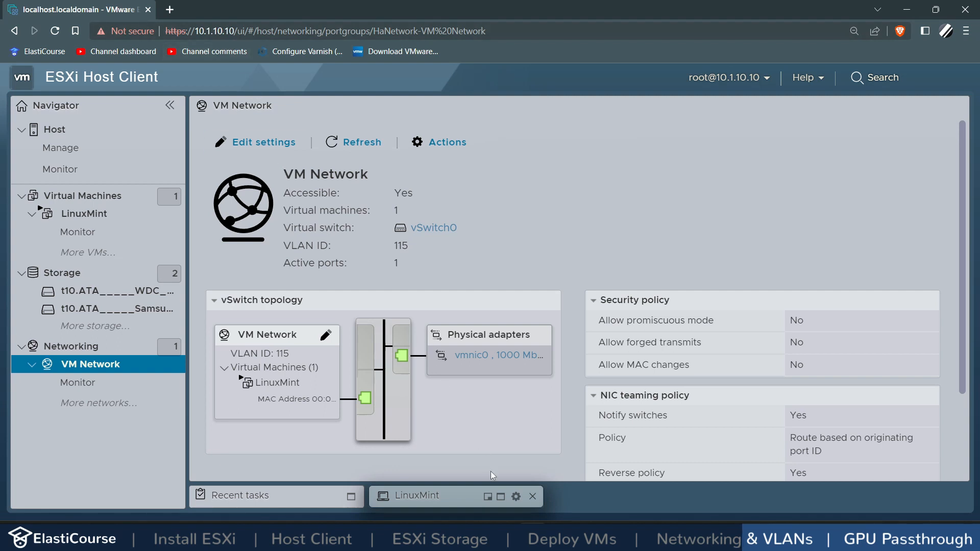
# Step: In the LinuxMint console's Network Settings, turn the Wired connection off and back on
pyautogui.click(494, 504)
pyautogui.click(441, 289)
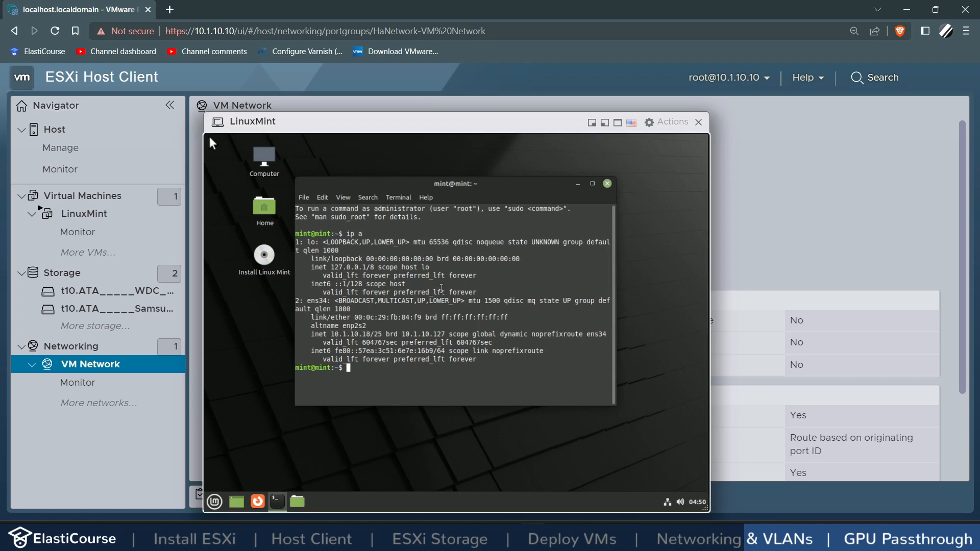
pyautogui.click(672, 505)
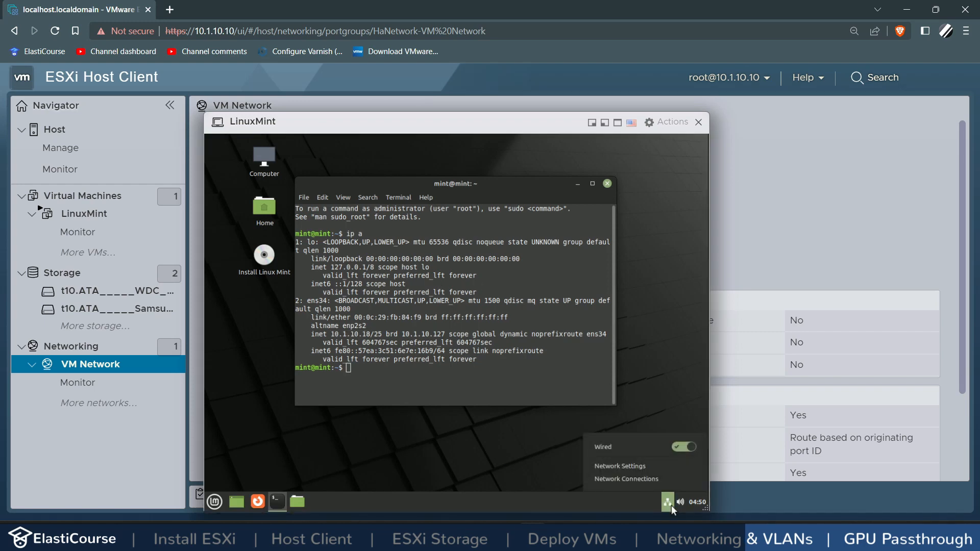
pyautogui.click(636, 463)
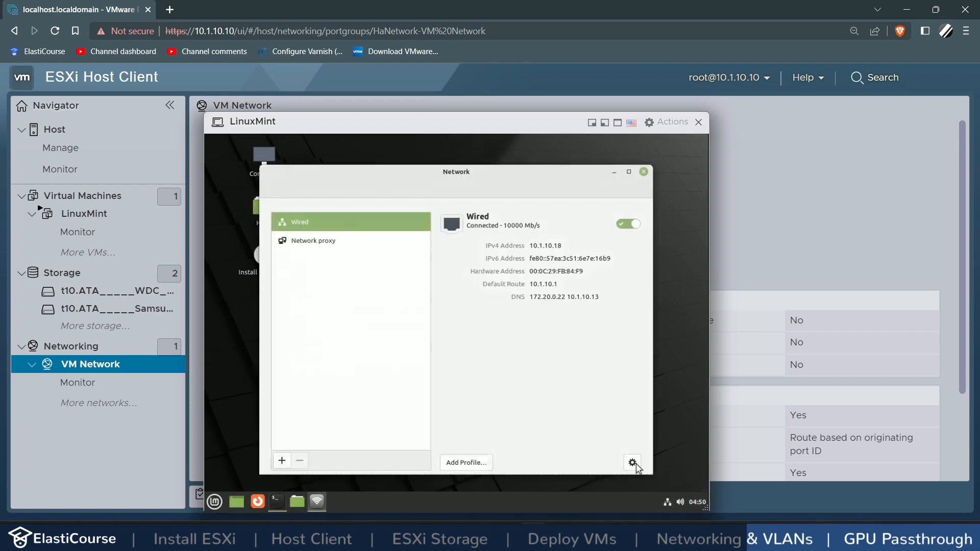
pyautogui.click(627, 225)
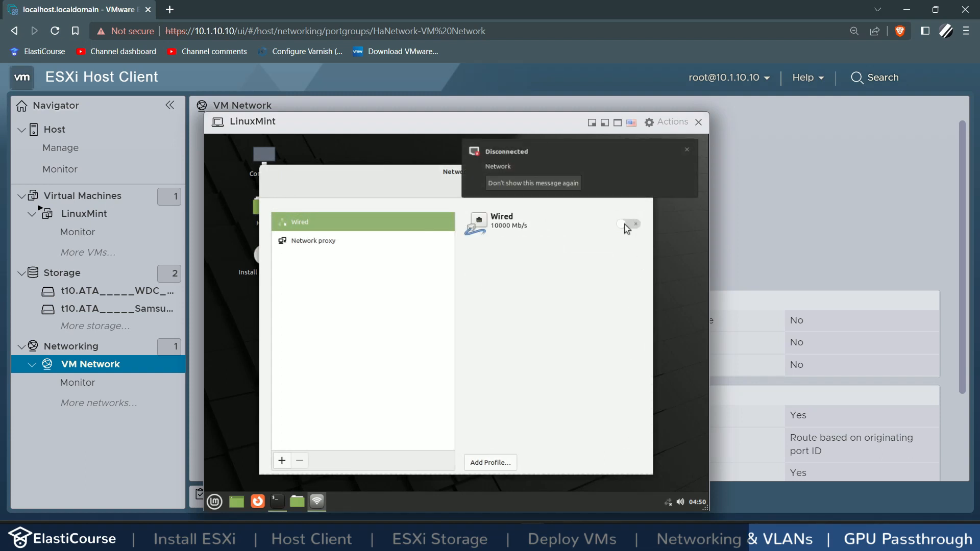
pyautogui.click(510, 184)
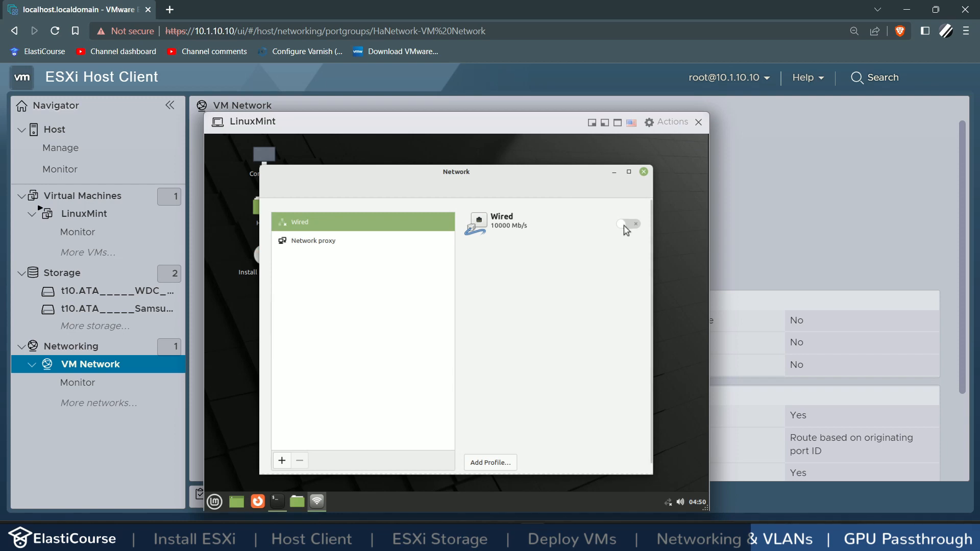
pyautogui.click(626, 226)
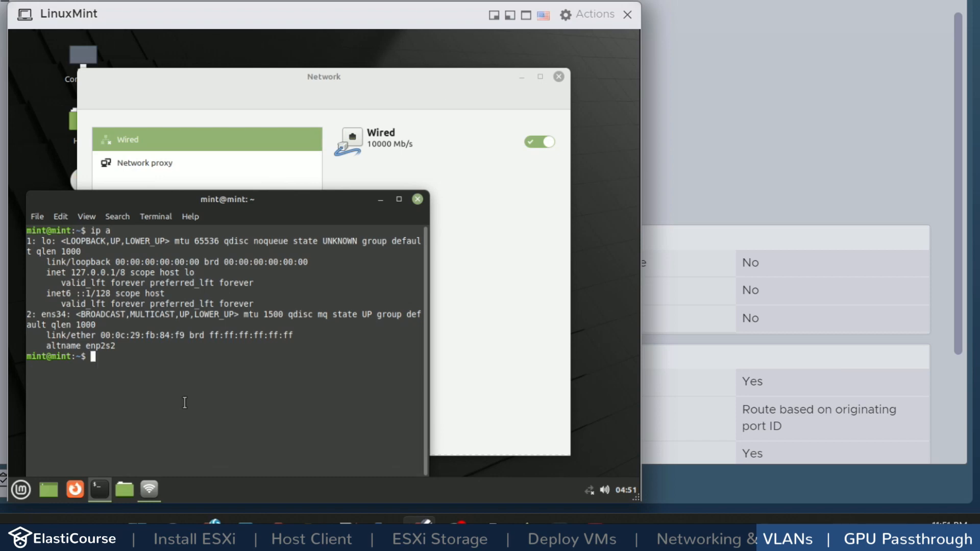
# Step: Run sudo dhclient -v ens34 in the terminal to lease a VLAN 115 address
pyautogui.write('sudo dhclient -v ')
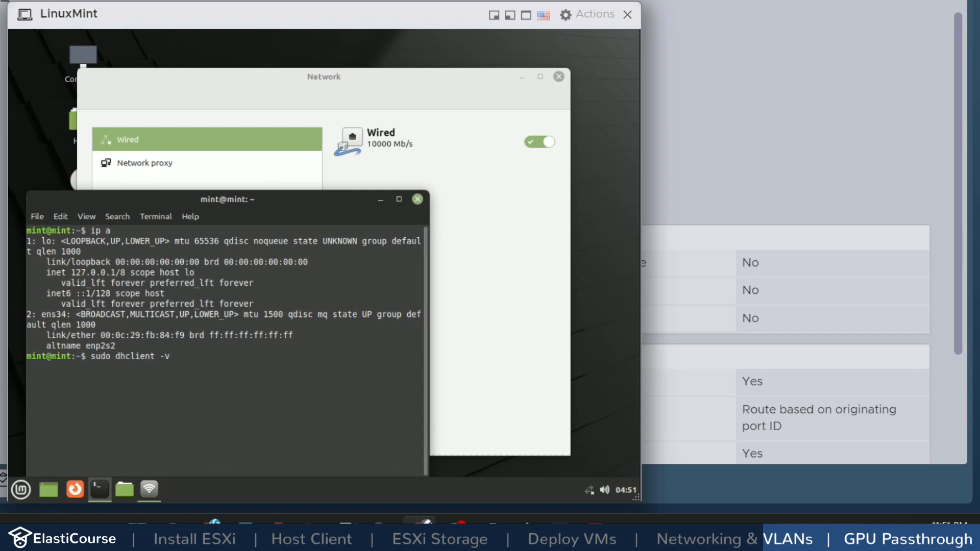
pyautogui.write('ens32')
pyautogui.press('BackSpace')
pyautogui.write('4')
pyautogui.press('Return')
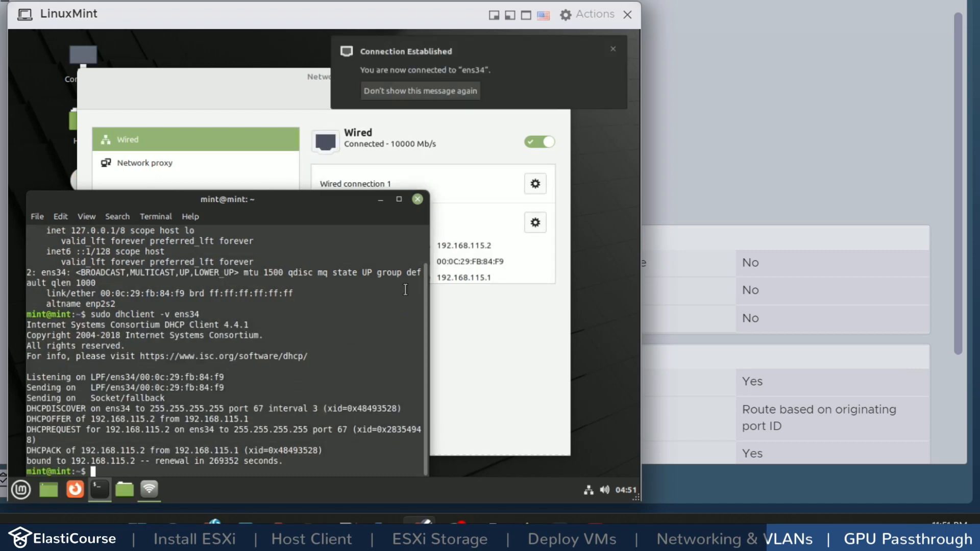
pyautogui.click(464, 334)
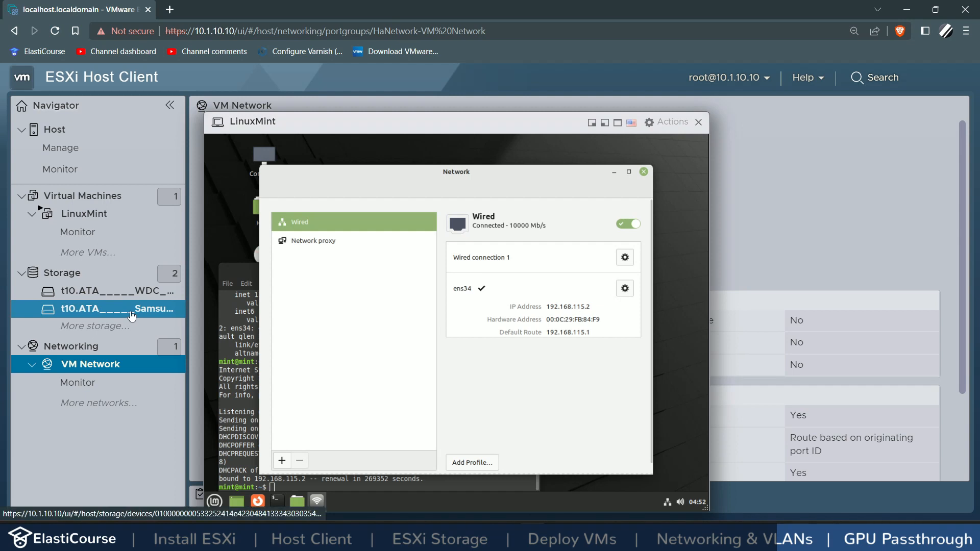
# Step: Create port group Zone2 with VLAN ID 125 on vSwitch0 from the Networking page
pyautogui.click(95, 351)
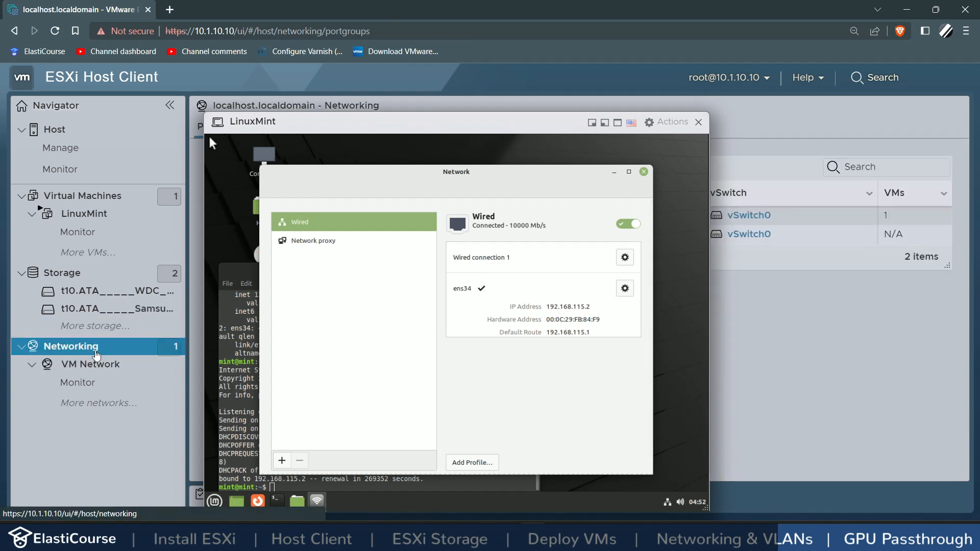
pyautogui.click(604, 127)
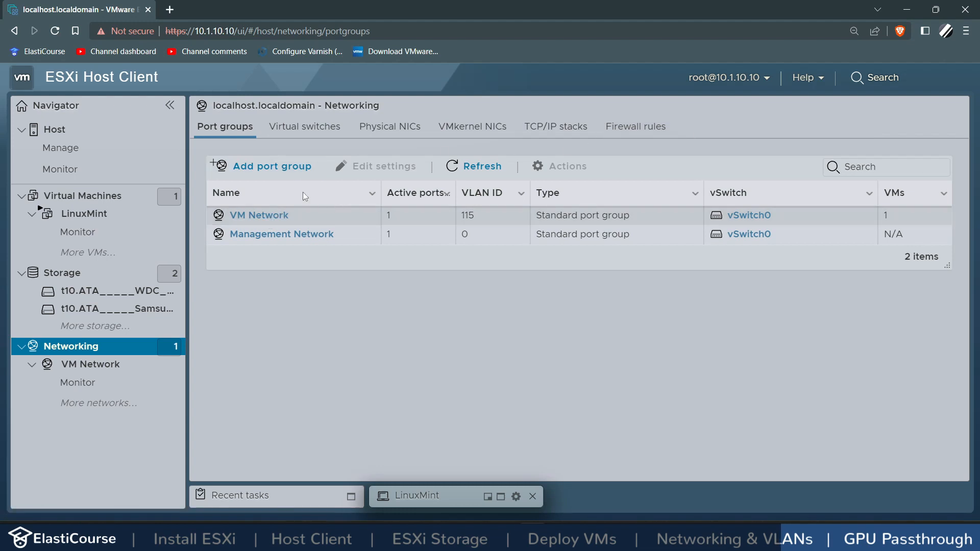
pyautogui.click(264, 174)
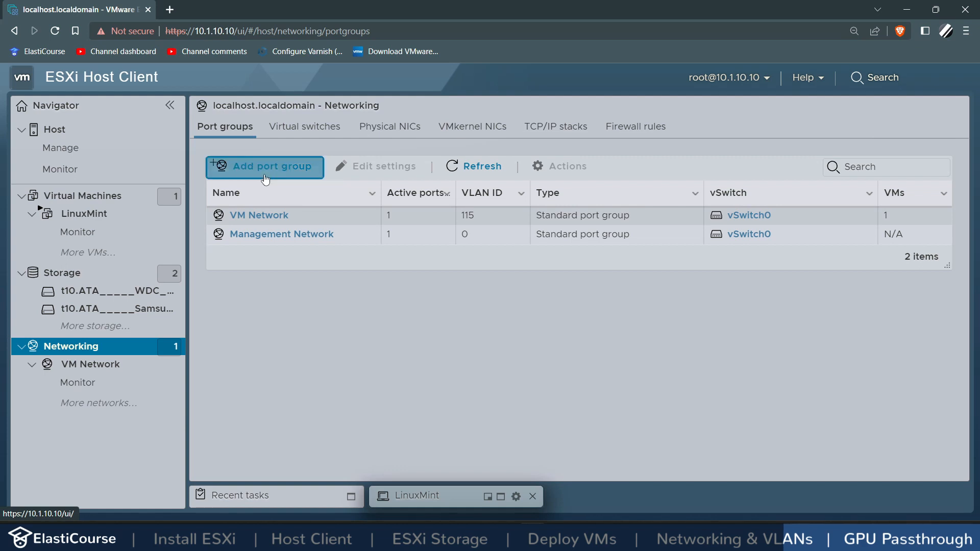
pyautogui.write('Zone')
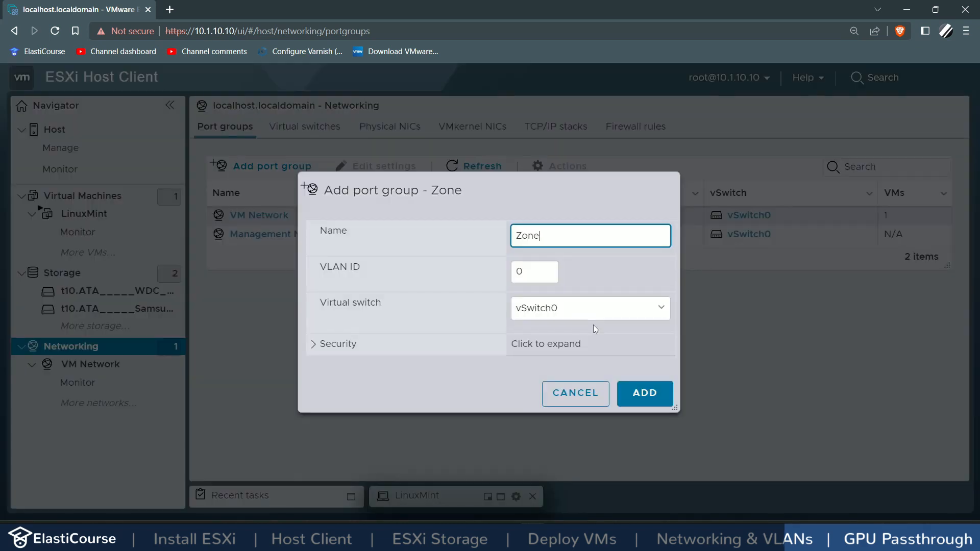
pyautogui.write('2')
pyautogui.doubleClick(526, 272)
pyautogui.write('1')
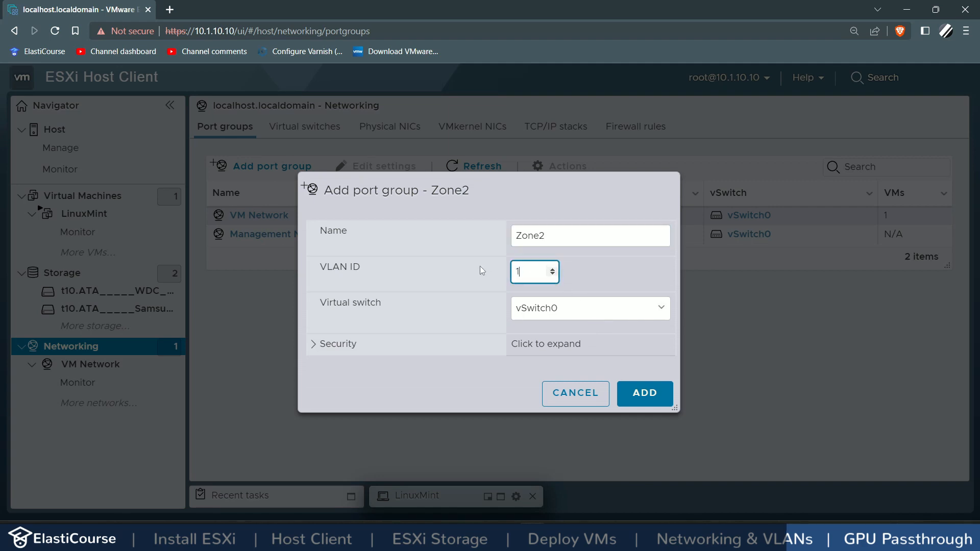
pyautogui.write('25')
pyautogui.click(644, 394)
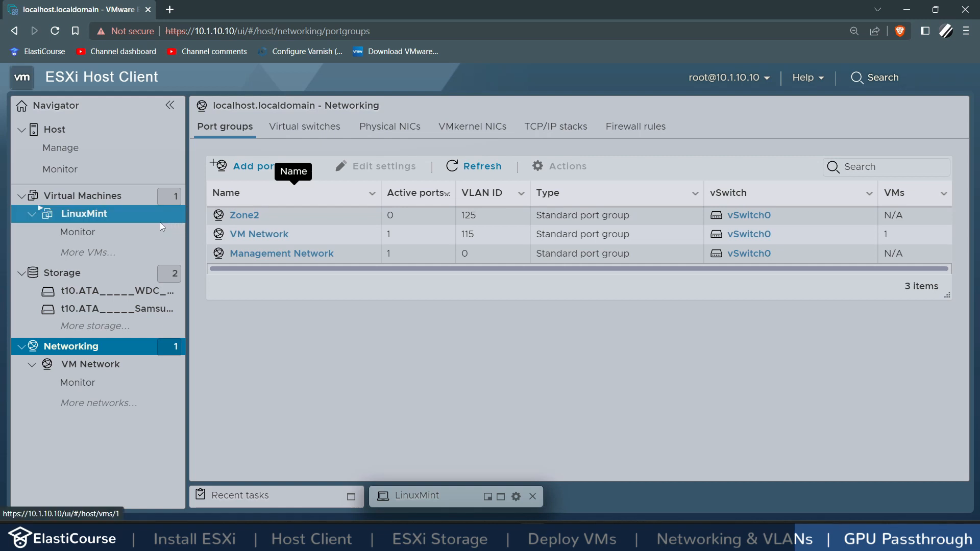
# Step: Edit the LinuxMint VM to set Network Adapter 1 to Zone2 and save
pyautogui.click(100, 217)
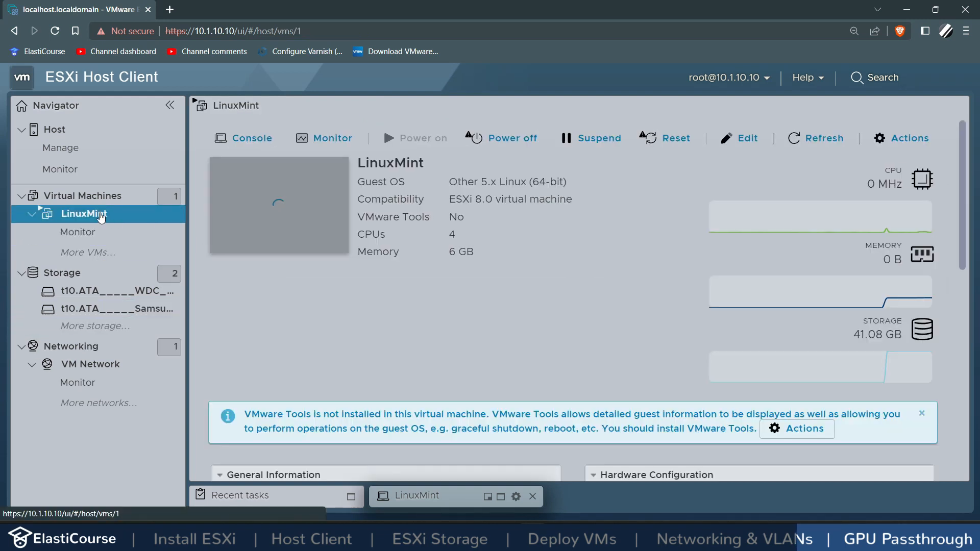
pyautogui.click(746, 138)
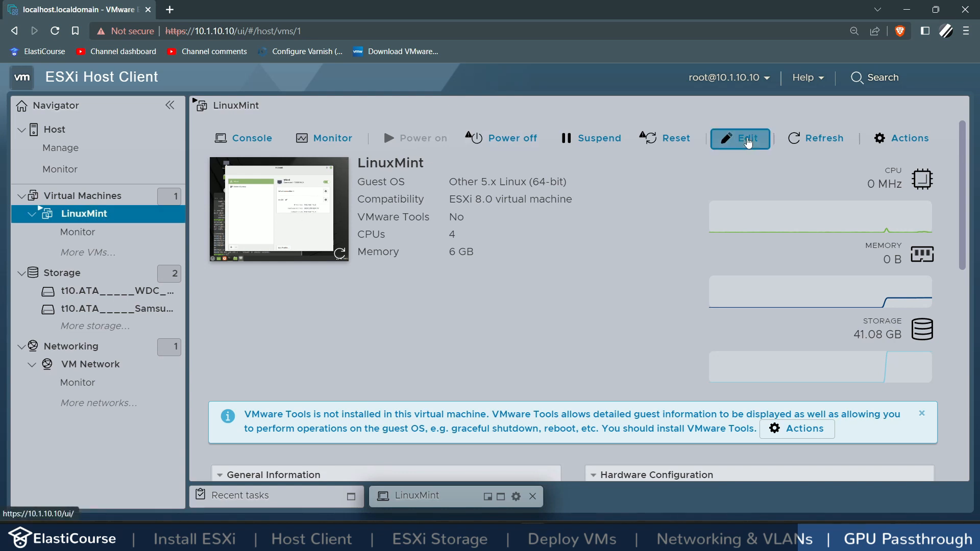
pyautogui.scroll(-2, 399, 308)
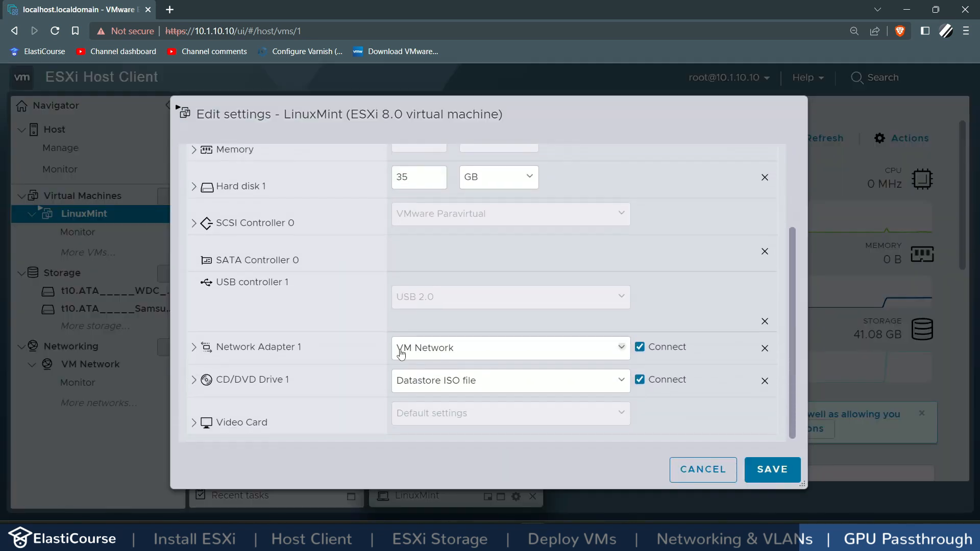
pyautogui.click(425, 351)
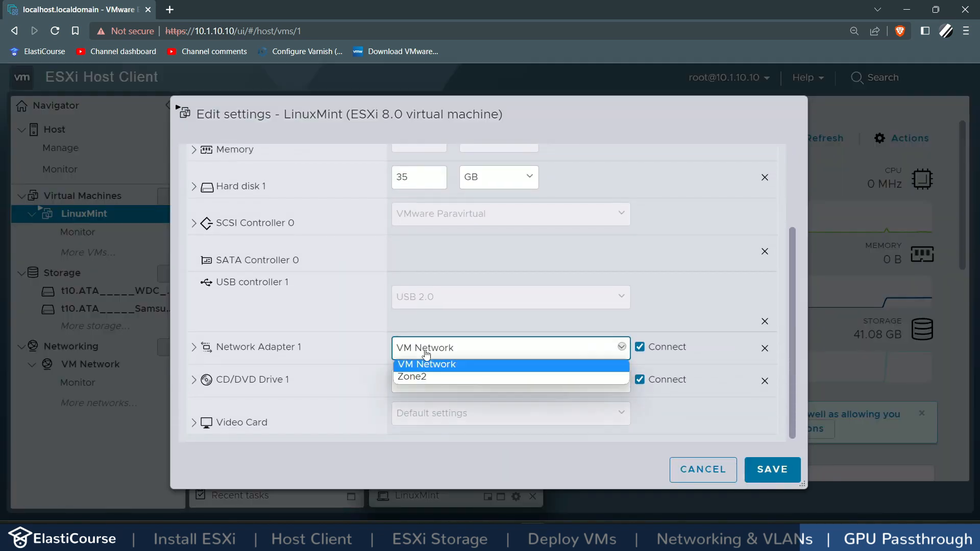
pyautogui.click(425, 376)
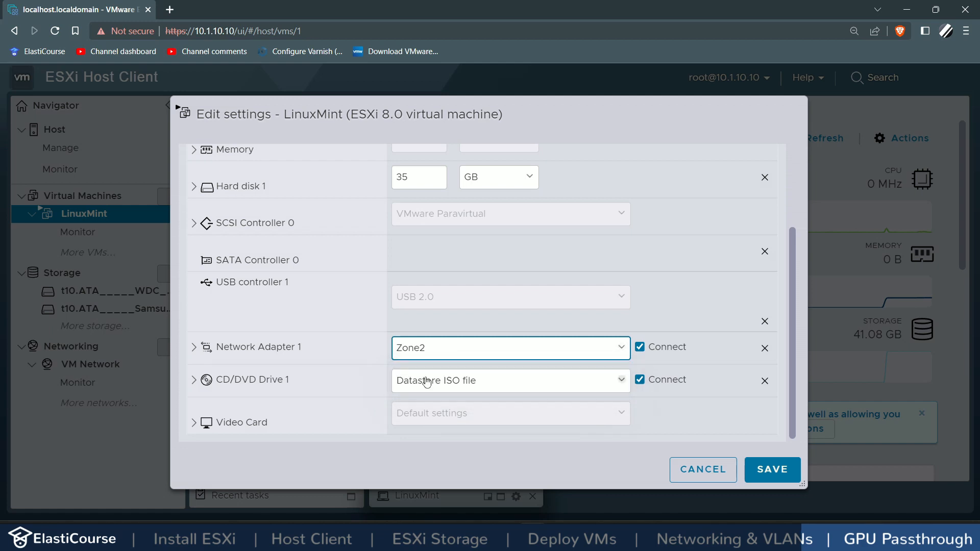
pyautogui.click(756, 476)
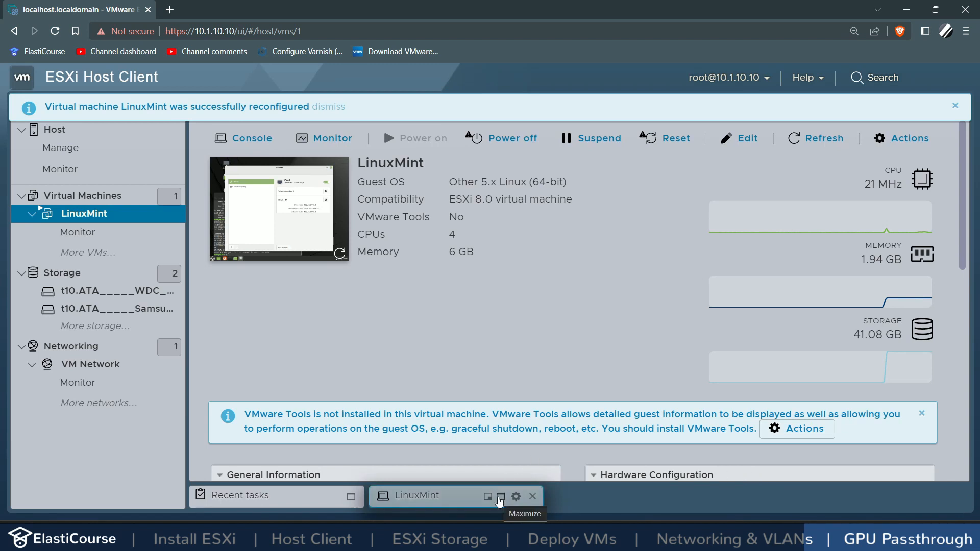
pyautogui.click(498, 496)
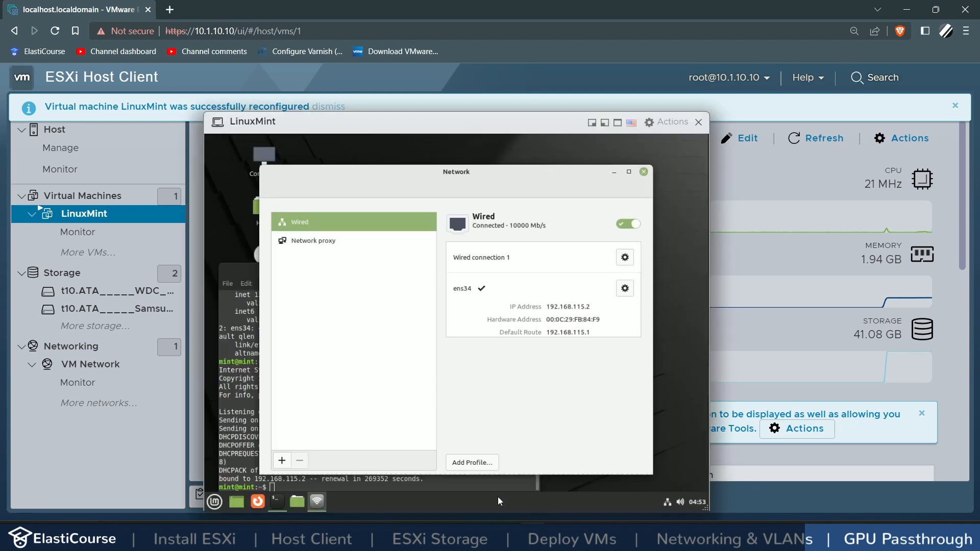
# Step: Toggle Wired off and on, clear the terminal, and run sudo dhclient -v ens34
pyautogui.click(634, 225)
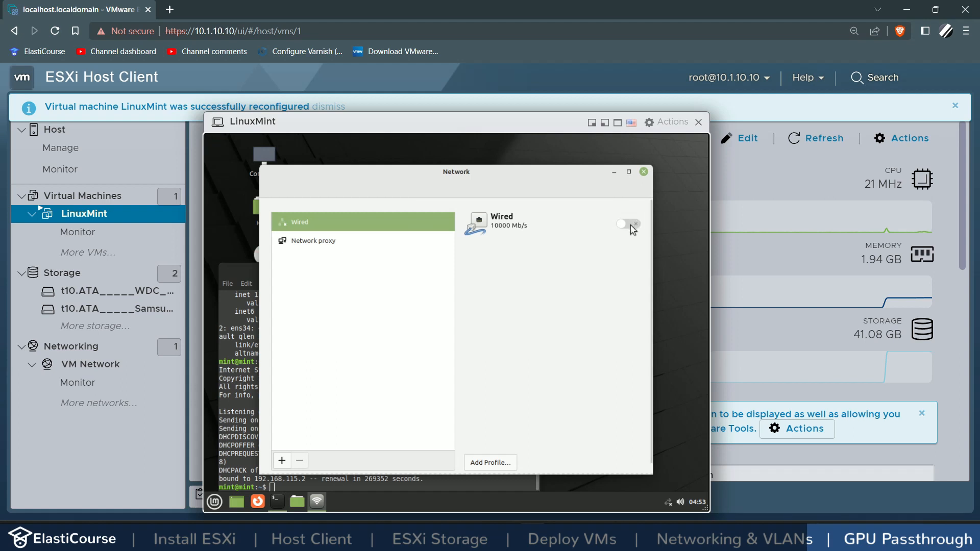
pyautogui.click(634, 228)
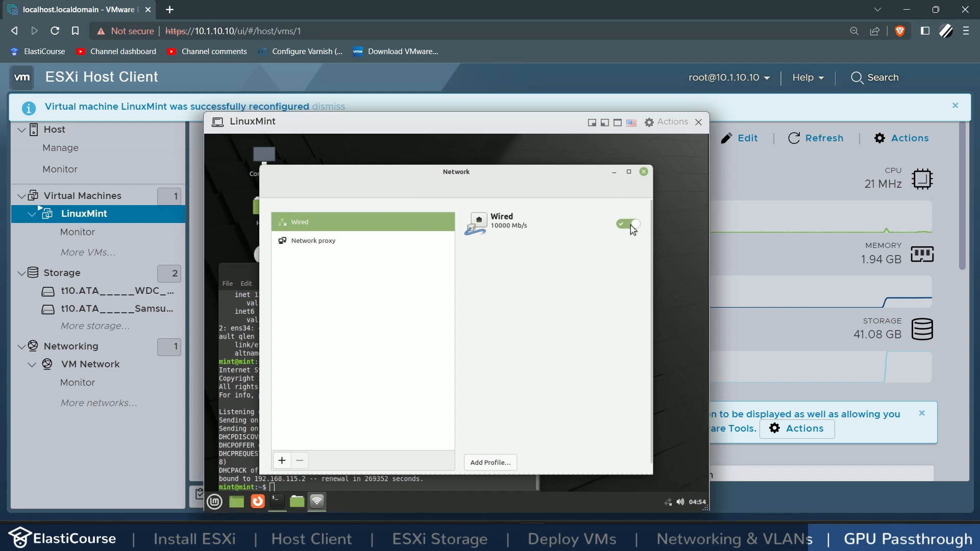
pyautogui.click(243, 274)
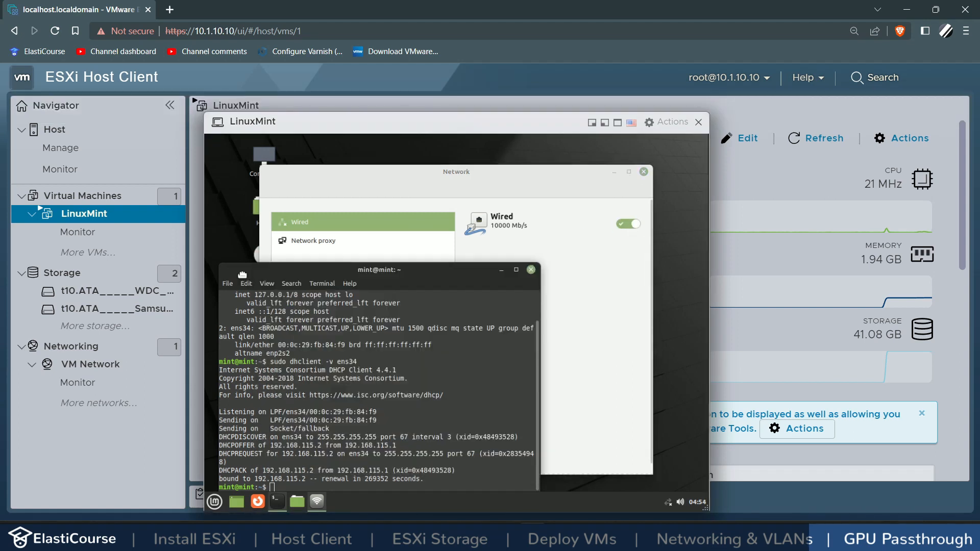
pyautogui.moveTo(249, 274); pyautogui.dragTo(299, 191)
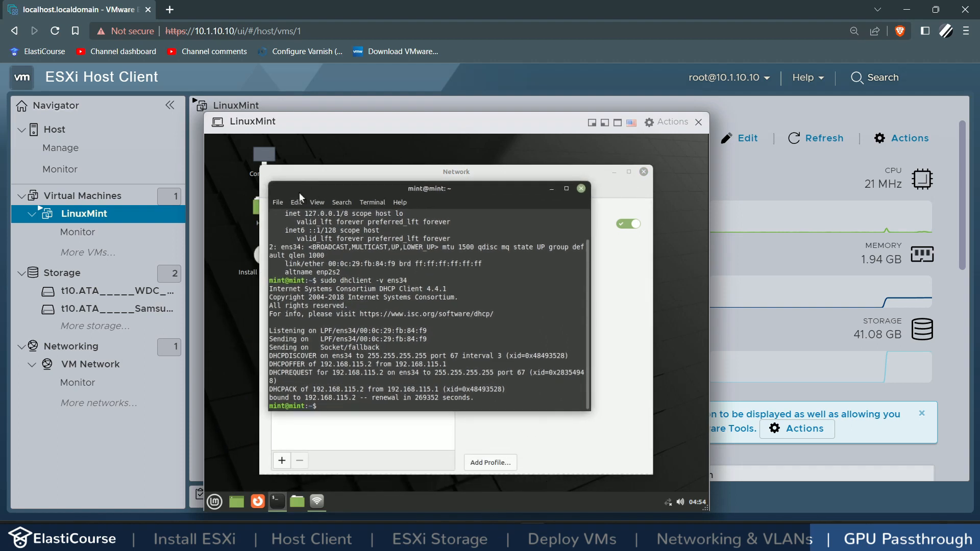
pyautogui.write('clear')
pyautogui.press('Return')
pyautogui.write('sudo dhclient -v ens34')
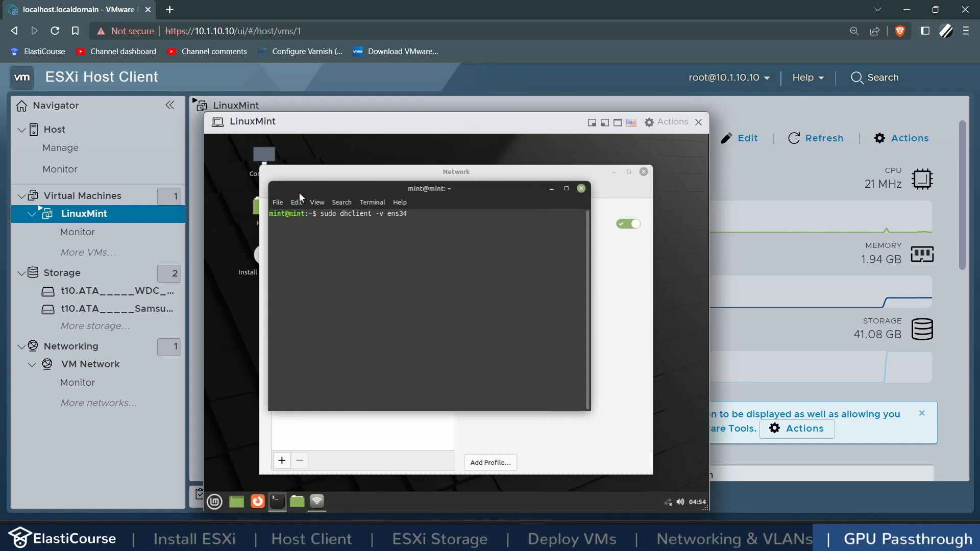
pyautogui.press('Return')
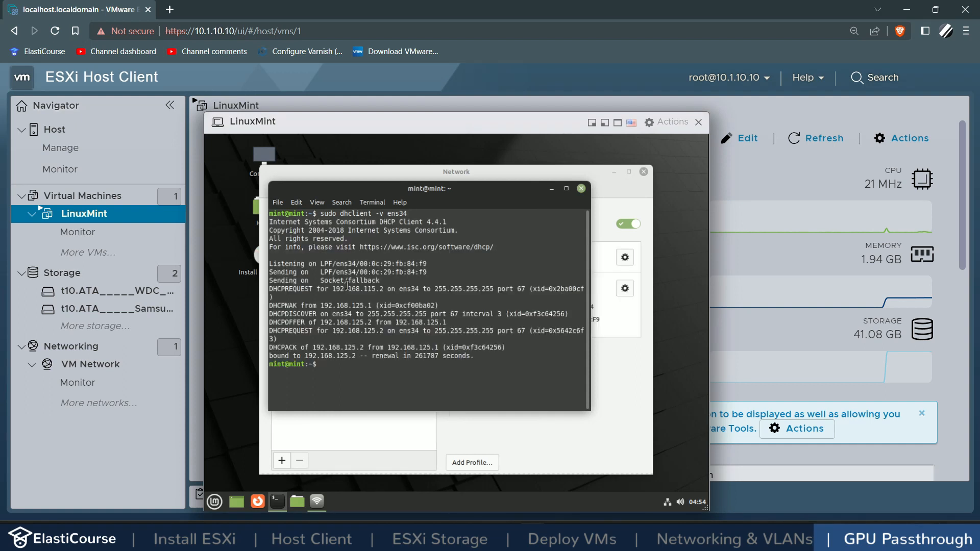
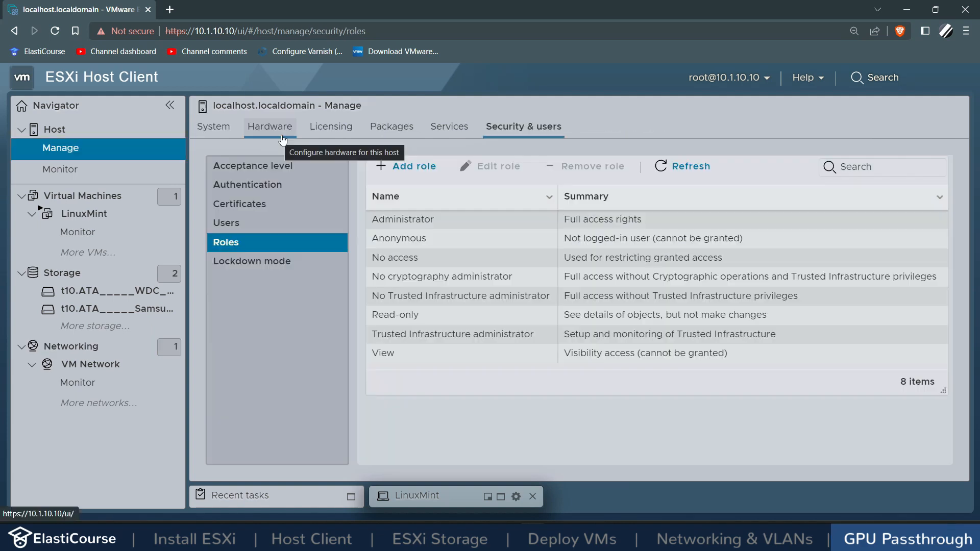
# Step: Toggle passthrough on for both NVIDIA GP106 devices, the GTX 1060 and its audio controller
pyautogui.click(278, 128)
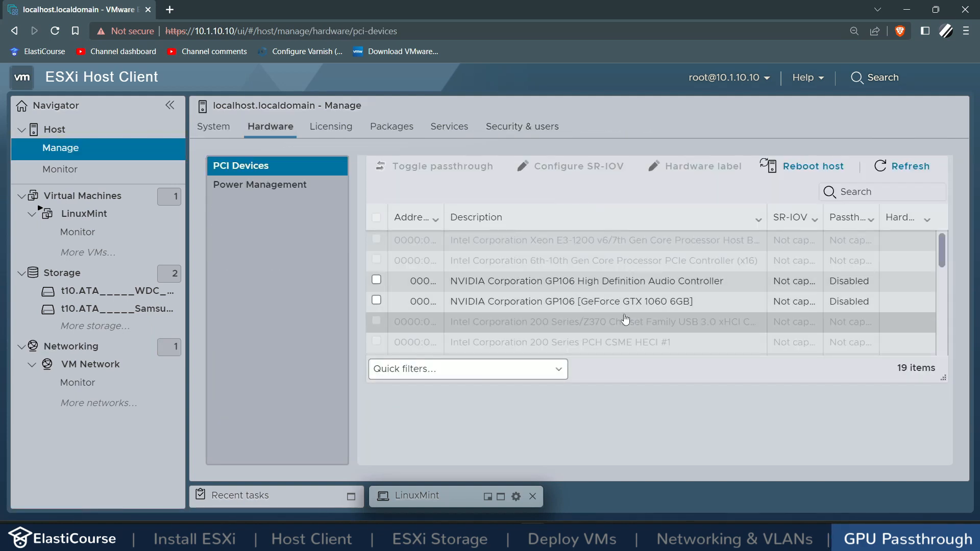
pyautogui.click(376, 300)
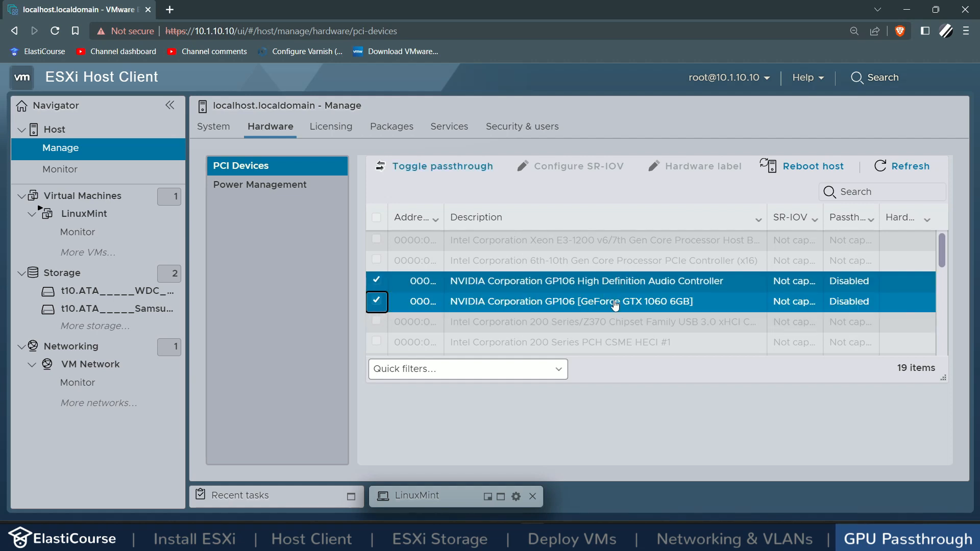
pyautogui.click(413, 177)
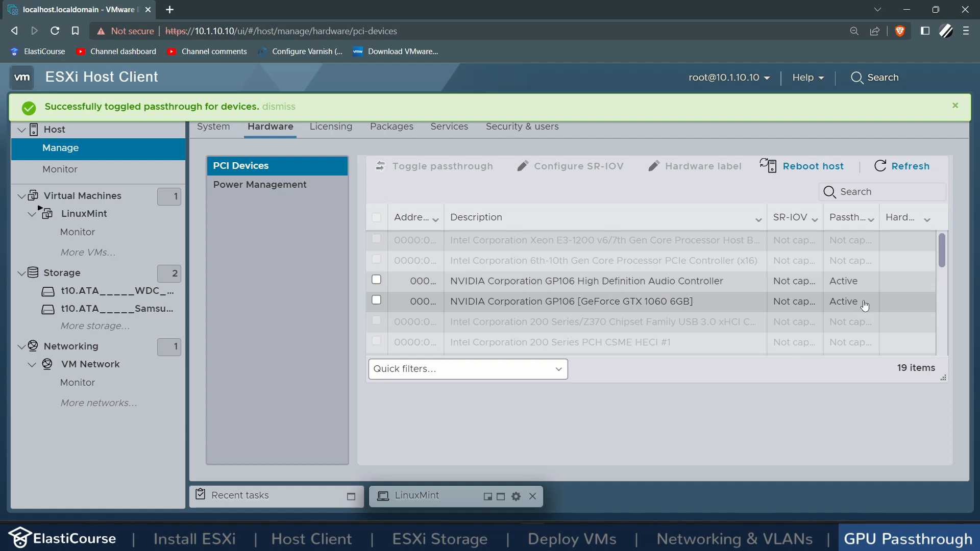
pyautogui.scroll(-4, 863, 305)
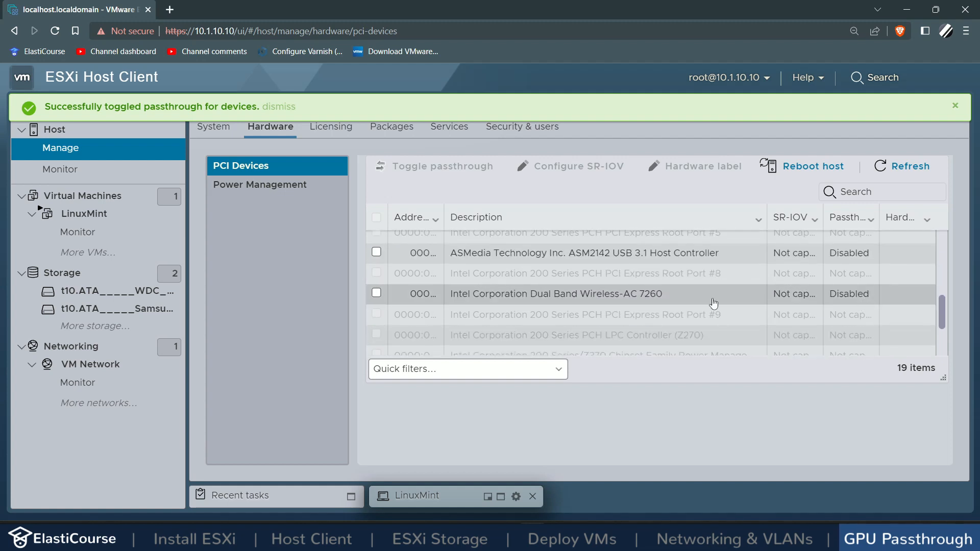
pyautogui.scroll(5, 667, 297)
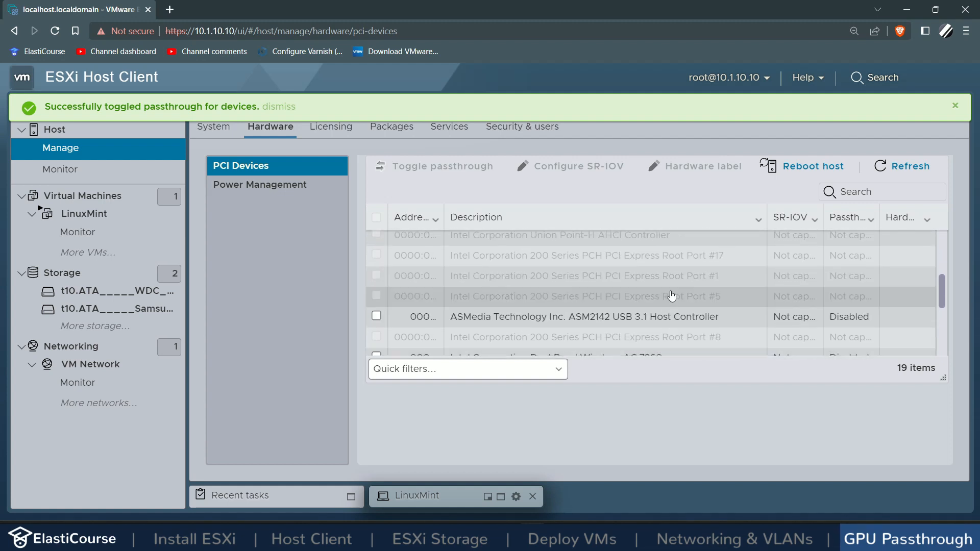
pyautogui.click(832, 281)
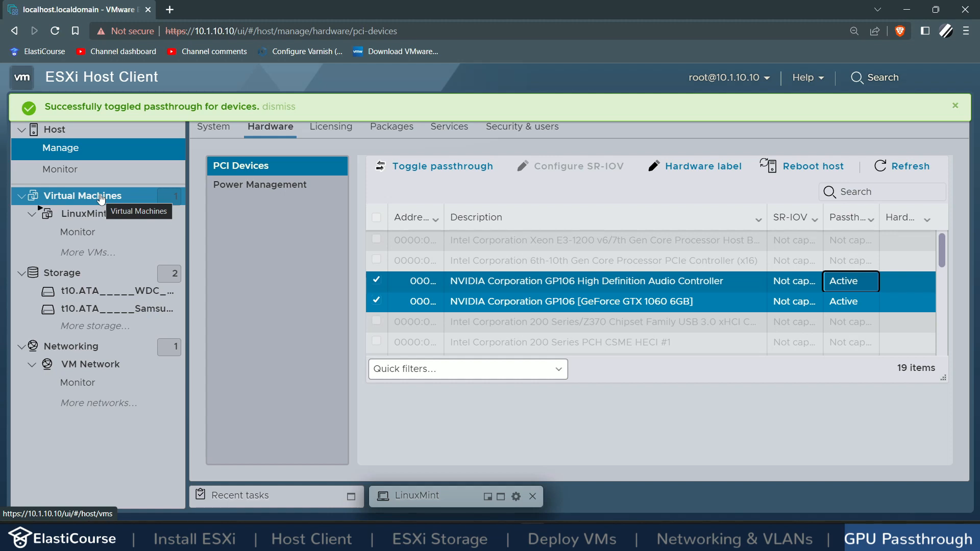
pyautogui.click(101, 199)
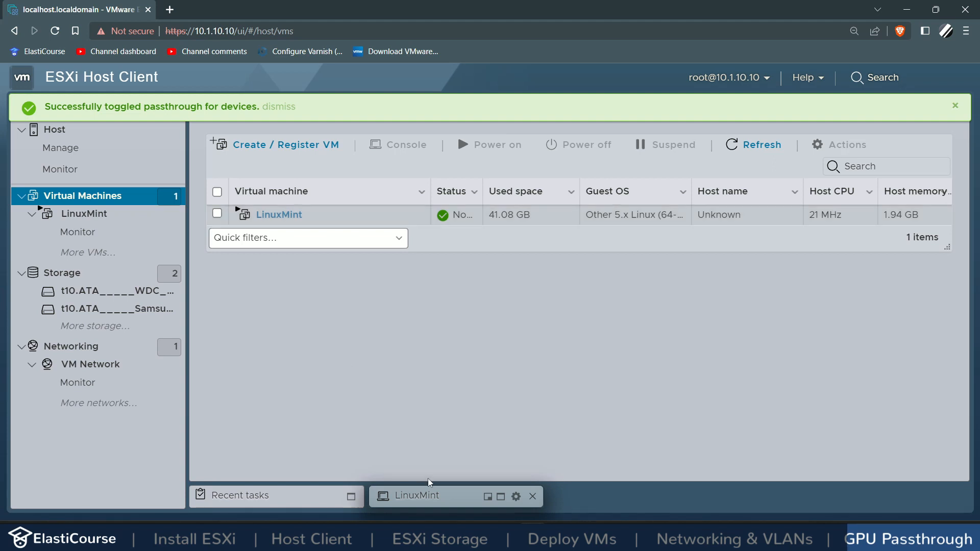
# Step: Shut down the LinuxMint guest through the Mint menu's Quit > Shut Down, then edit its settings
pyautogui.click(434, 496)
pyautogui.click(218, 503)
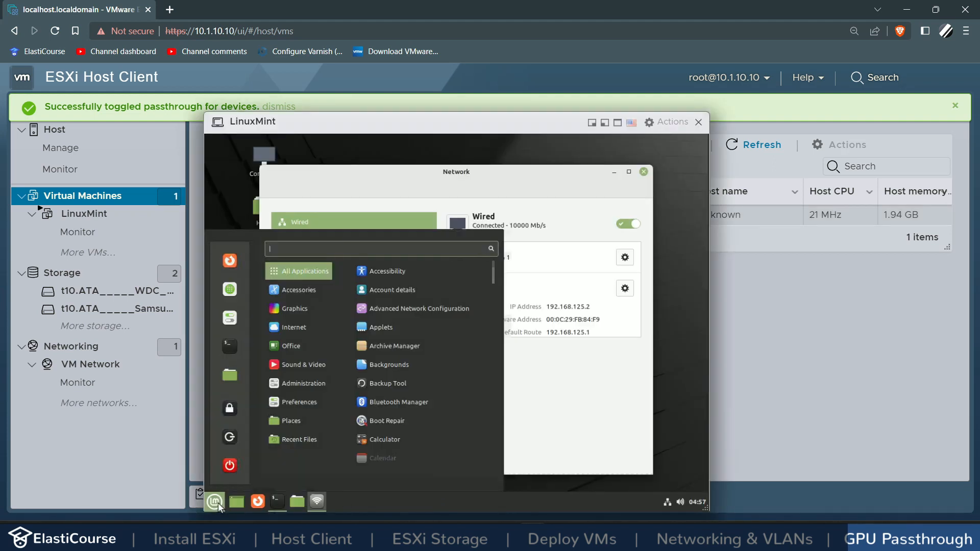
pyautogui.click(230, 464)
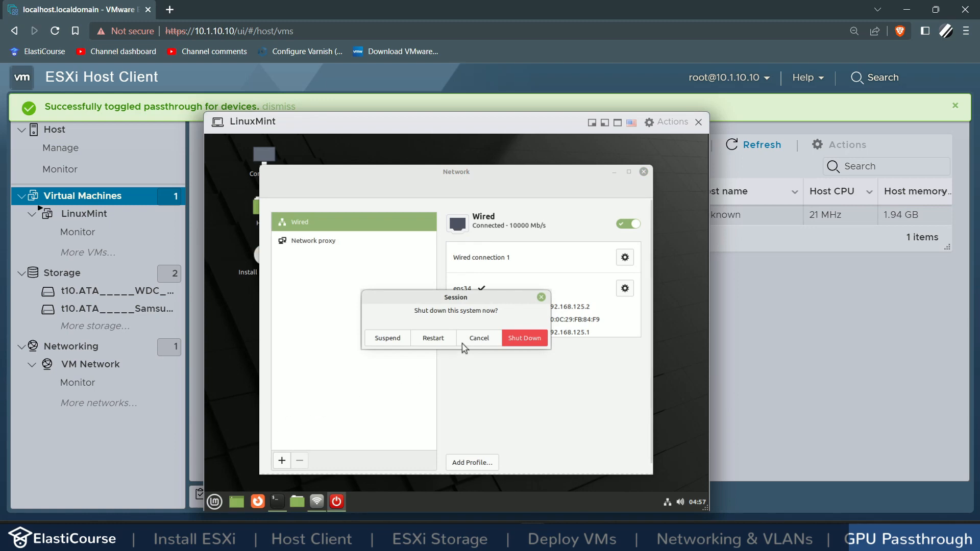
pyautogui.click(520, 335)
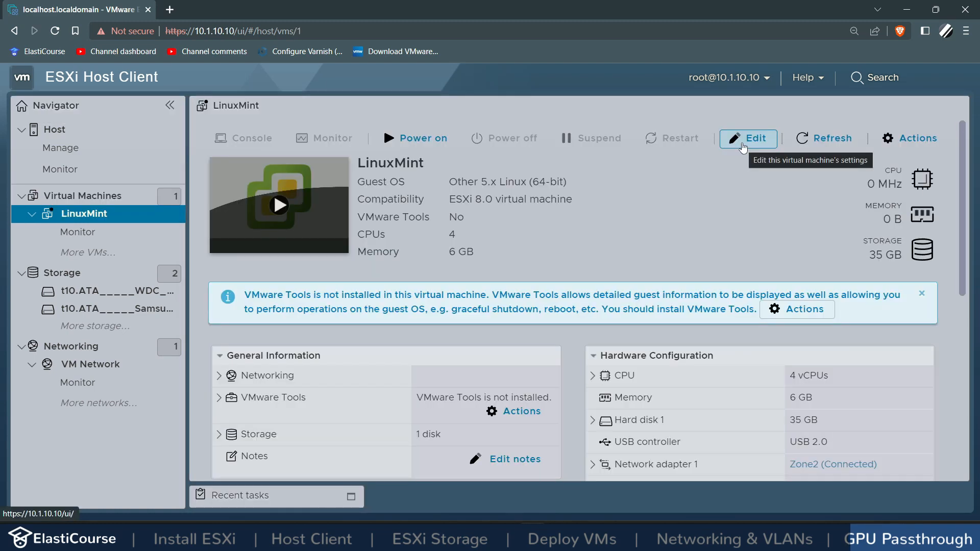
pyautogui.click(742, 144)
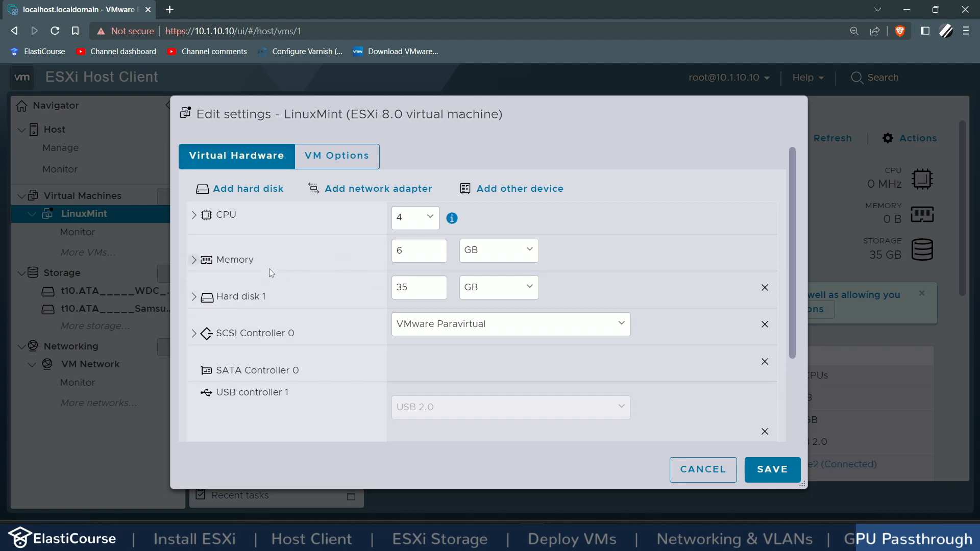
# Step: Set LinuxMint's RAM to 10 GB with all guest memory reserved
pyautogui.click(241, 260)
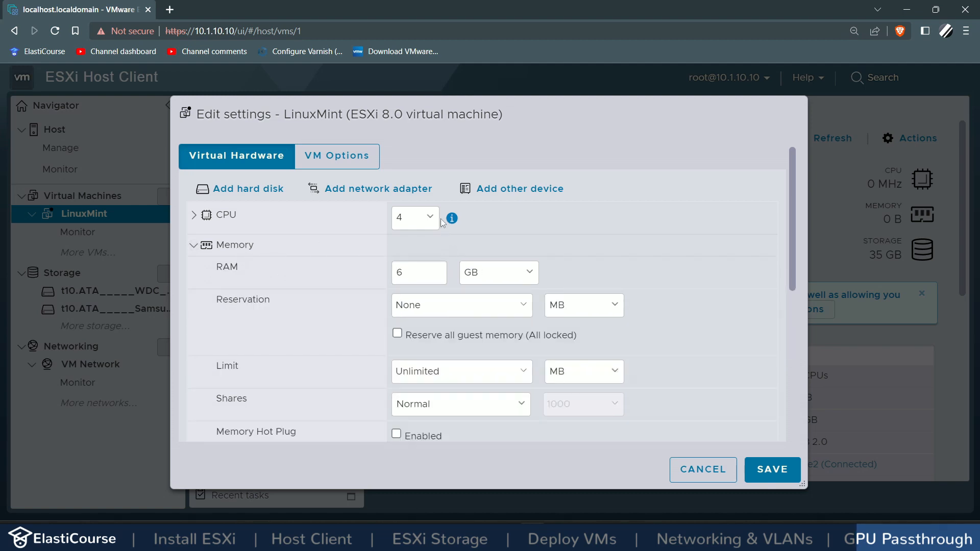
pyautogui.doubleClick(413, 273)
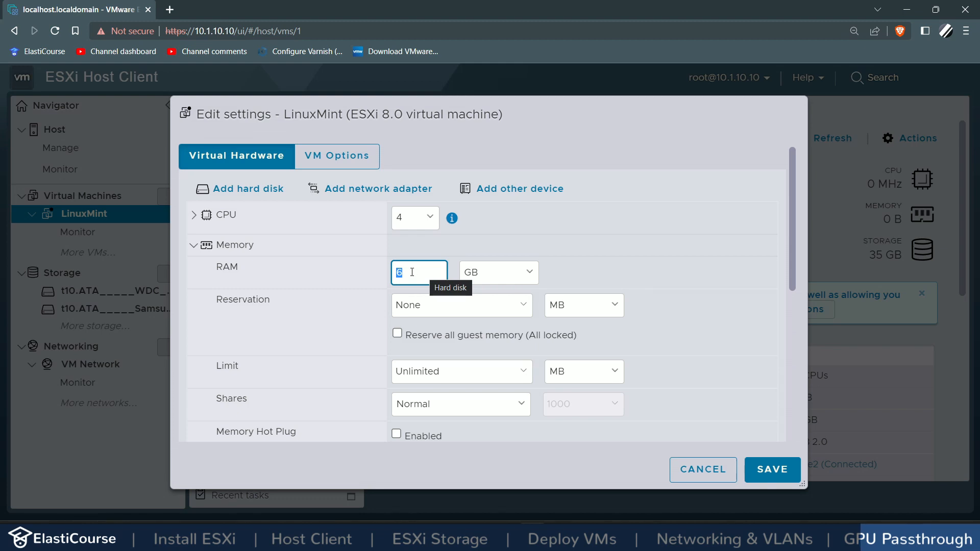
pyautogui.write('10')
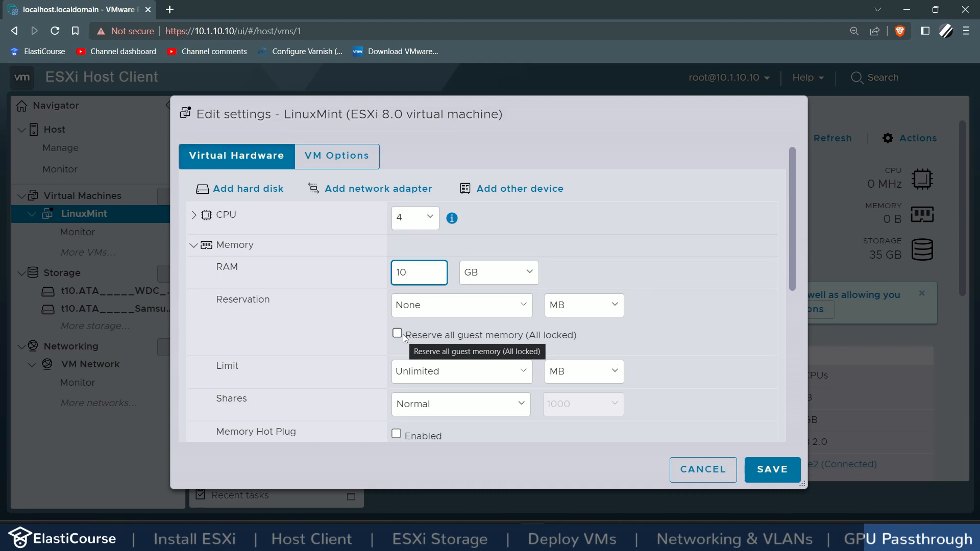
pyautogui.click(397, 334)
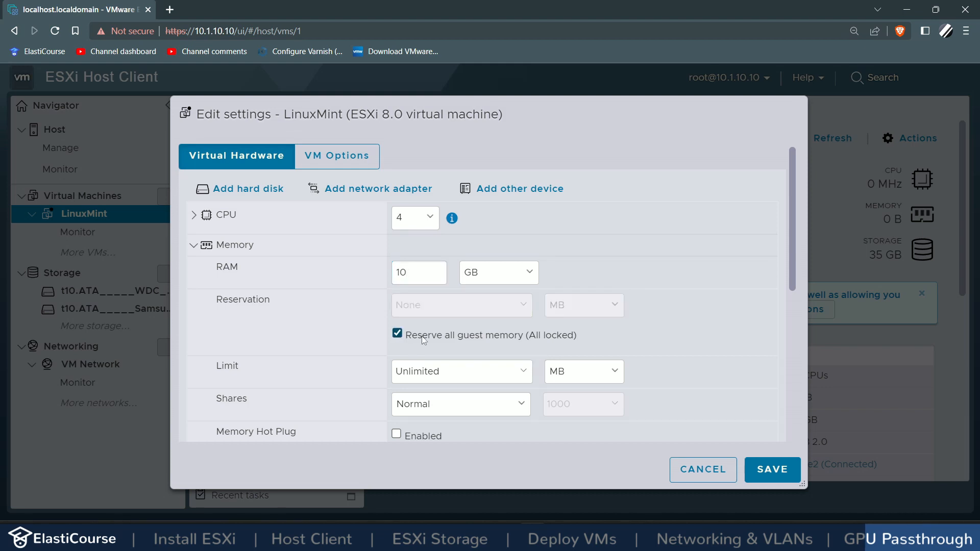
# Step: Add two PCI devices for the GTX 1060 and its audio controller, and save
pyautogui.click(516, 188)
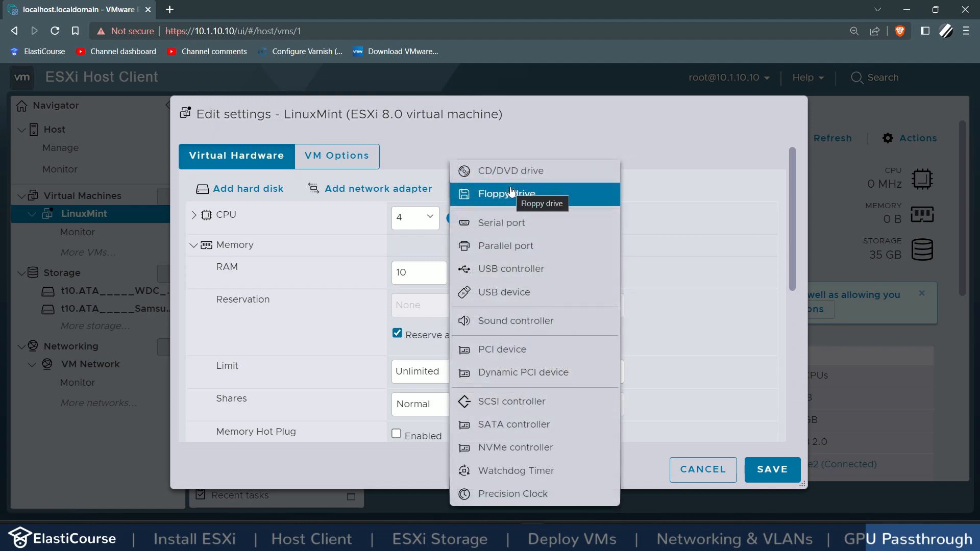
pyautogui.click(507, 350)
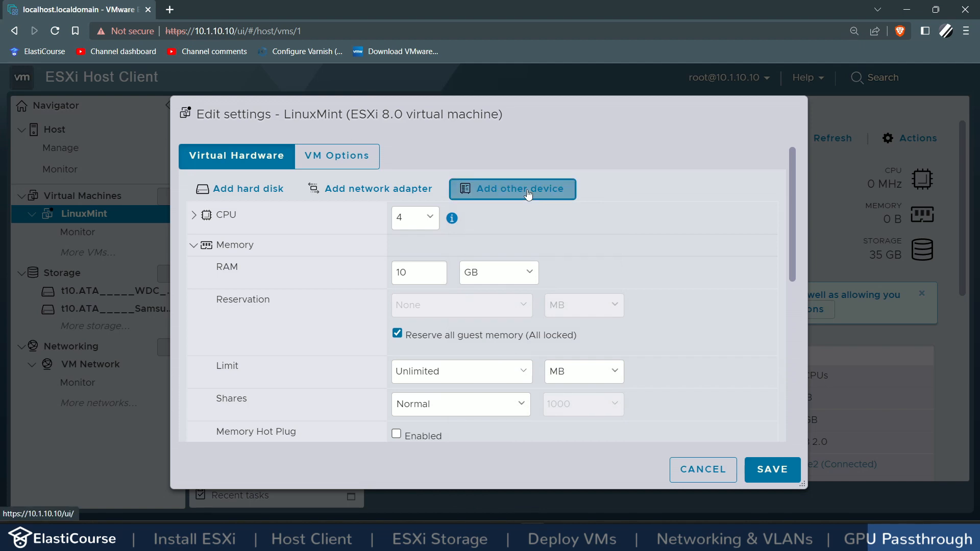
pyautogui.click(528, 193)
pyautogui.click(489, 352)
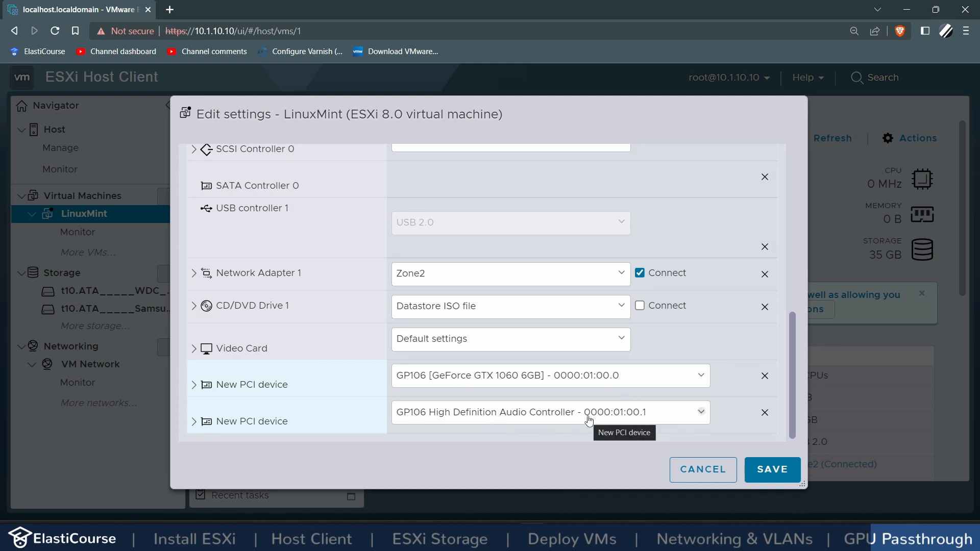
pyautogui.click(789, 474)
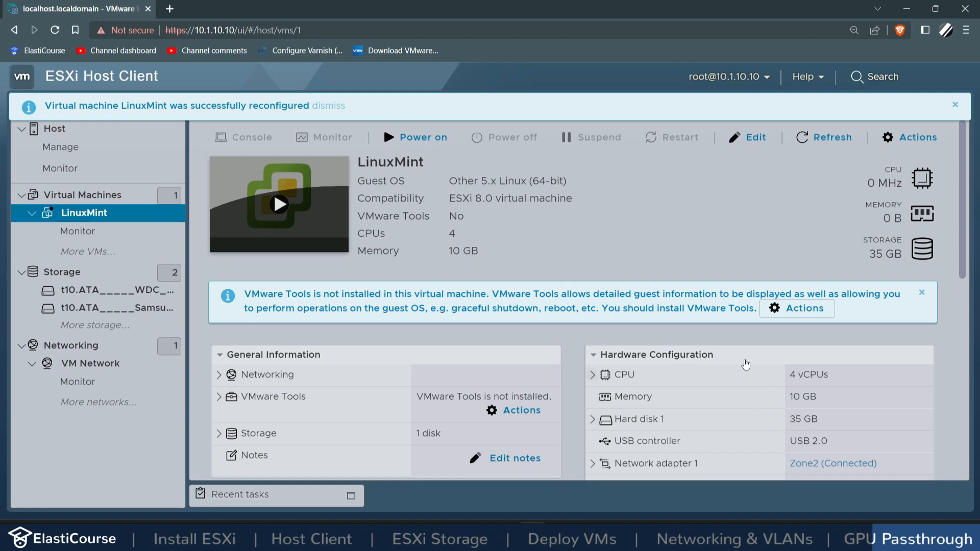
# Step: Power on LinuxMint and run lspci to confirm the NVIDIA GTX 1060 VGA and audio devices appear
pyautogui.click(399, 140)
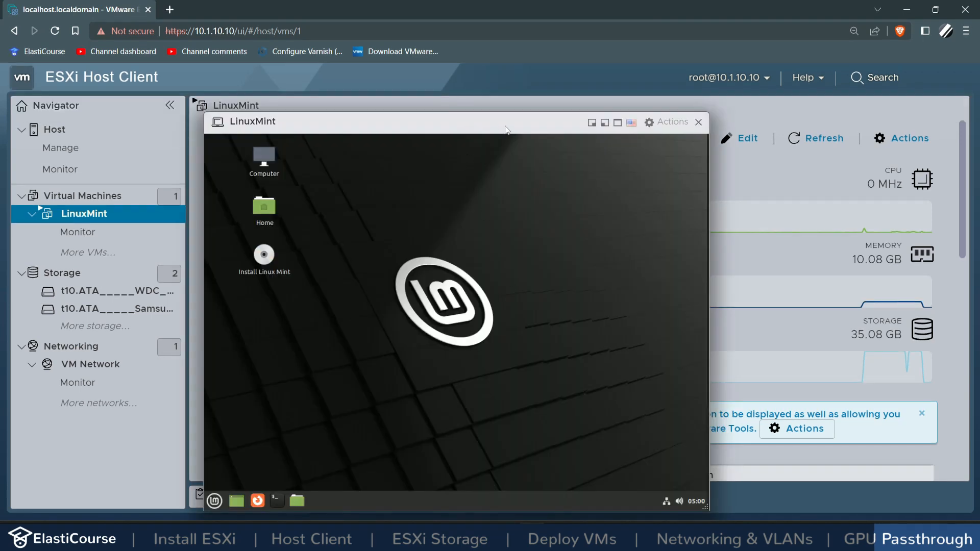
pyautogui.moveTo(505, 130); pyautogui.dragTo(515, 112)
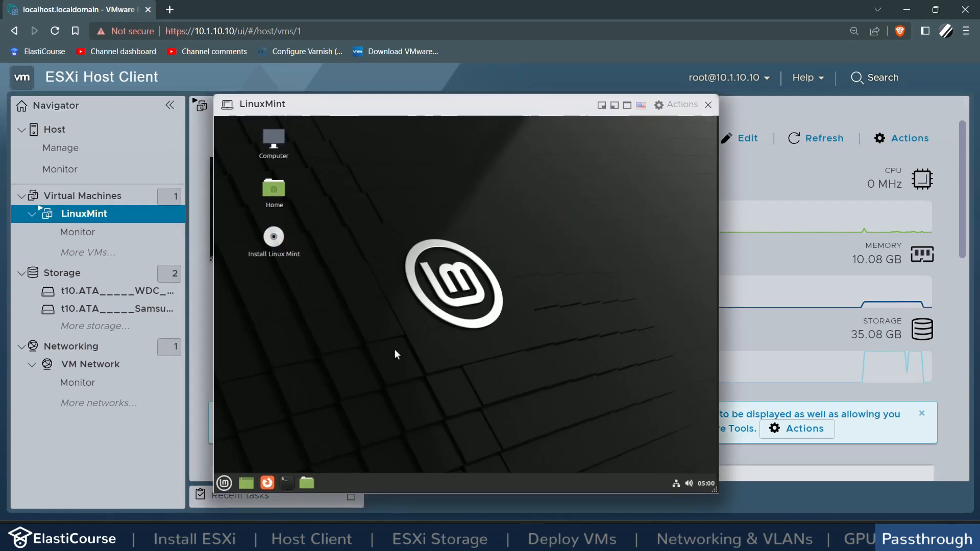
pyautogui.click(287, 483)
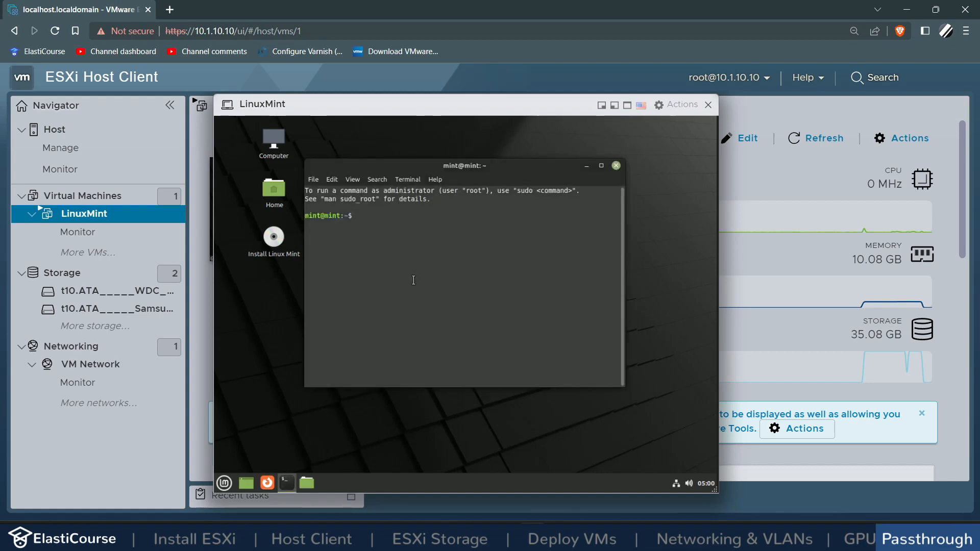
pyautogui.write('lspci')
pyautogui.press('Return')
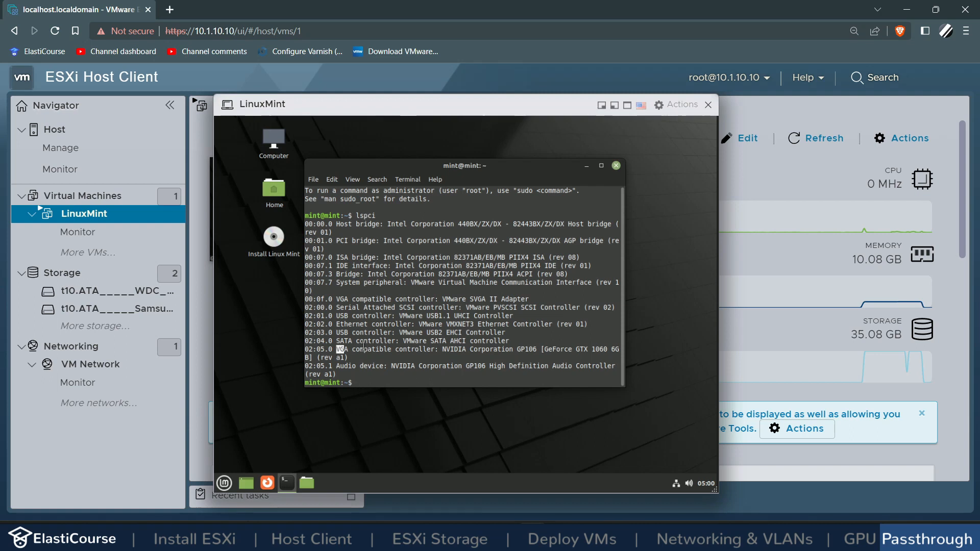
pyautogui.moveTo(337, 350); pyautogui.dragTo(412, 352)
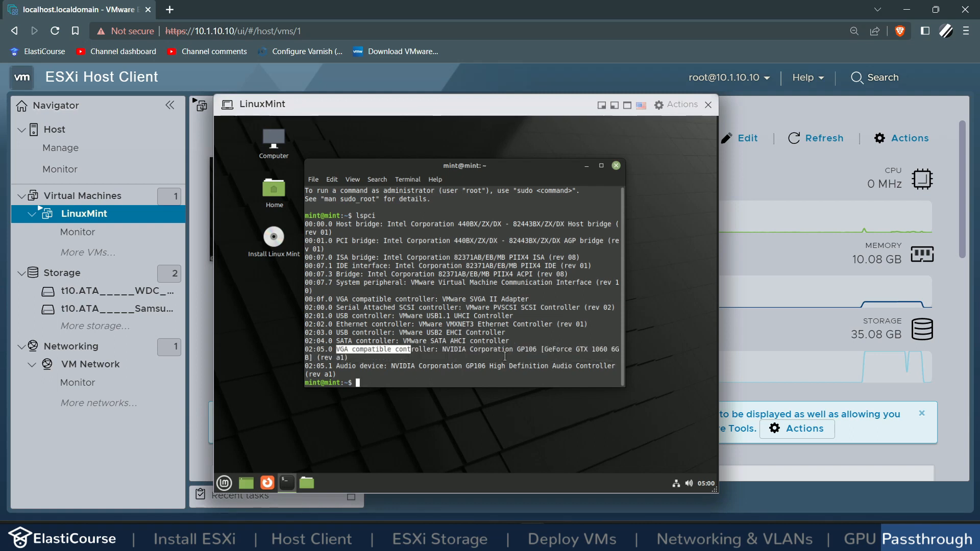
pyautogui.moveTo(590, 351); pyautogui.dragTo(610, 351)
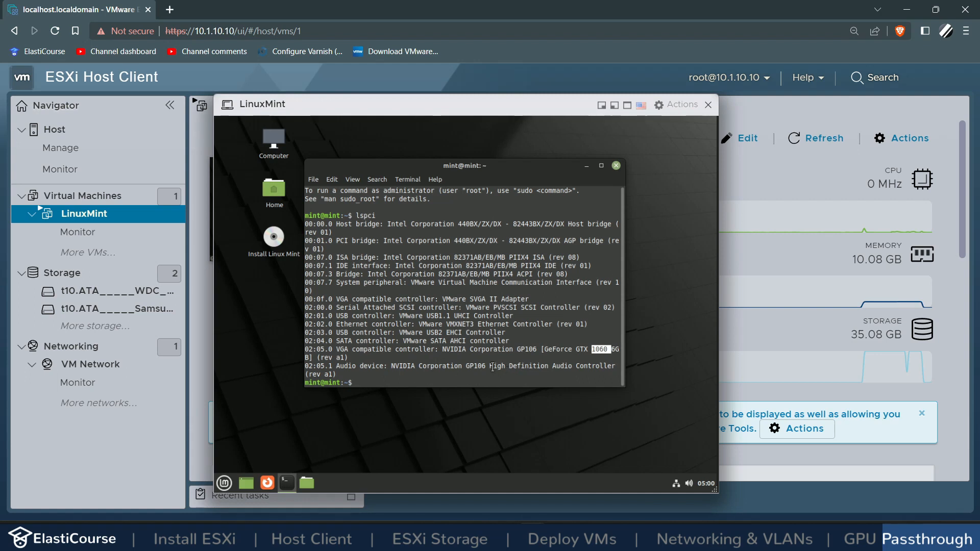
pyautogui.moveTo(493, 366); pyautogui.dragTo(584, 365)
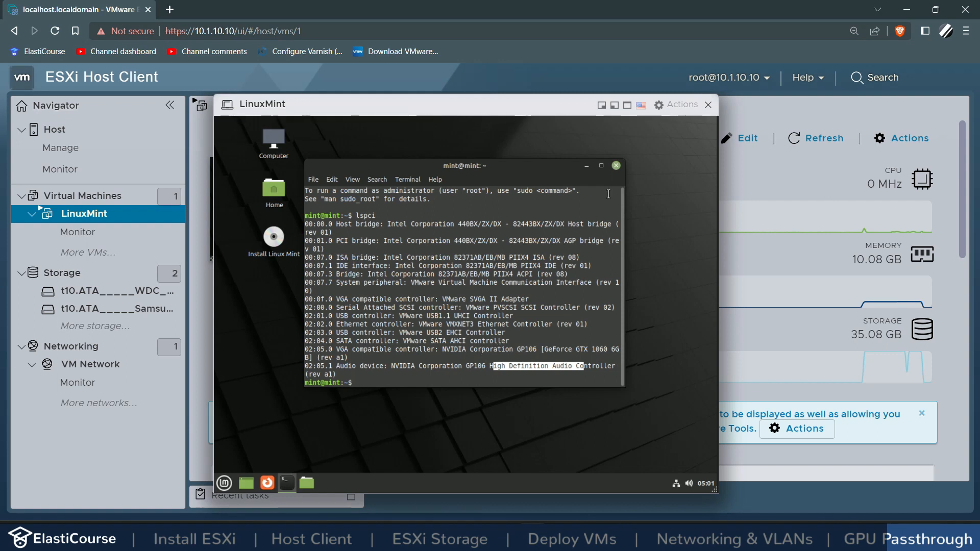
# Step: Close the terminal, shut down the Linux Mint guest, and return to the Virtual Machines list
pyautogui.click(615, 166)
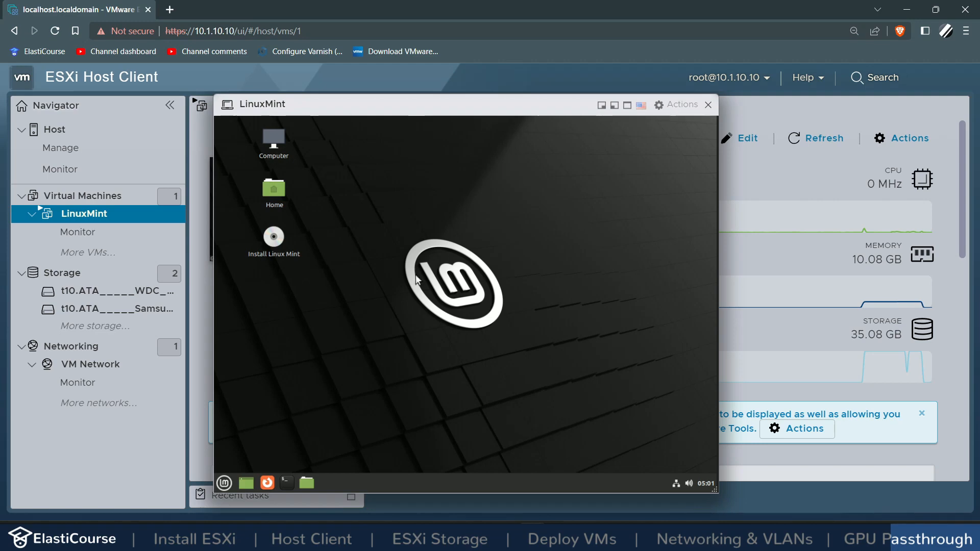
pyautogui.click(224, 483)
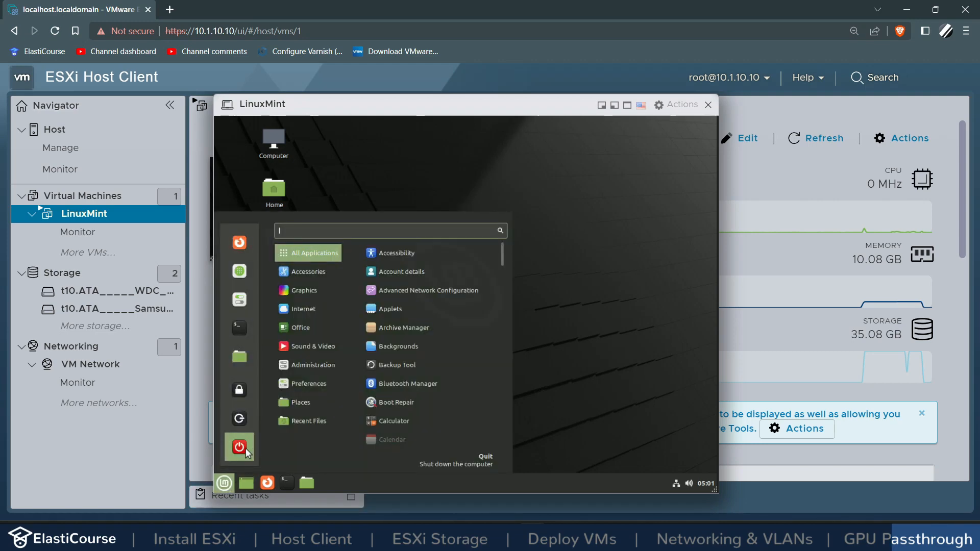
pyautogui.click(247, 452)
pyautogui.click(524, 323)
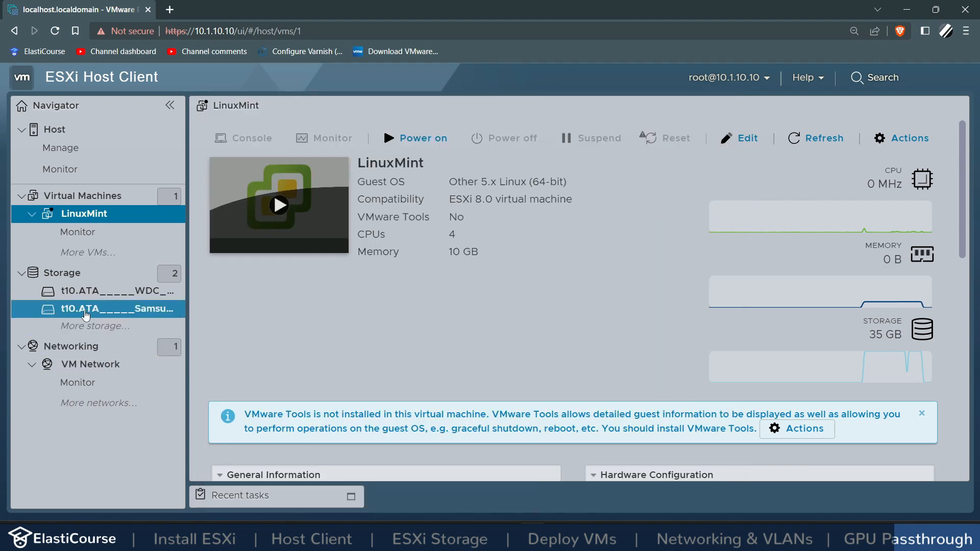
pyautogui.click(78, 197)
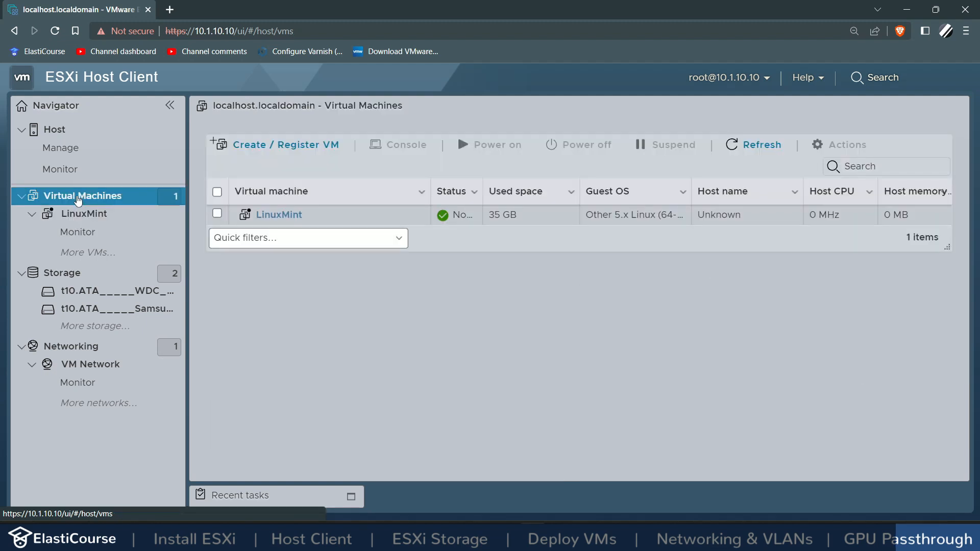
# Step: Start a Create / Register VM deployment from an OVF/OVA file and name the VM 'Windows'
pyautogui.click(286, 144)
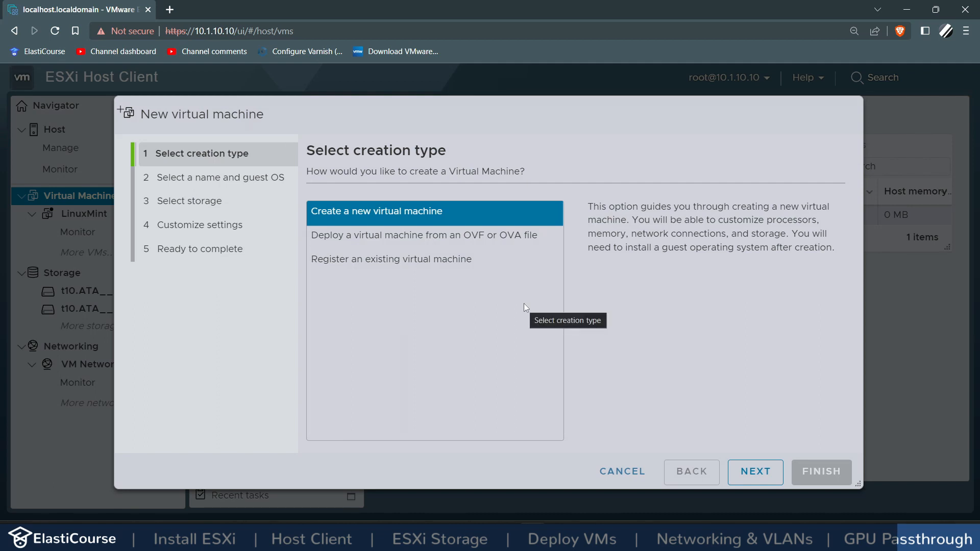
pyautogui.click(453, 239)
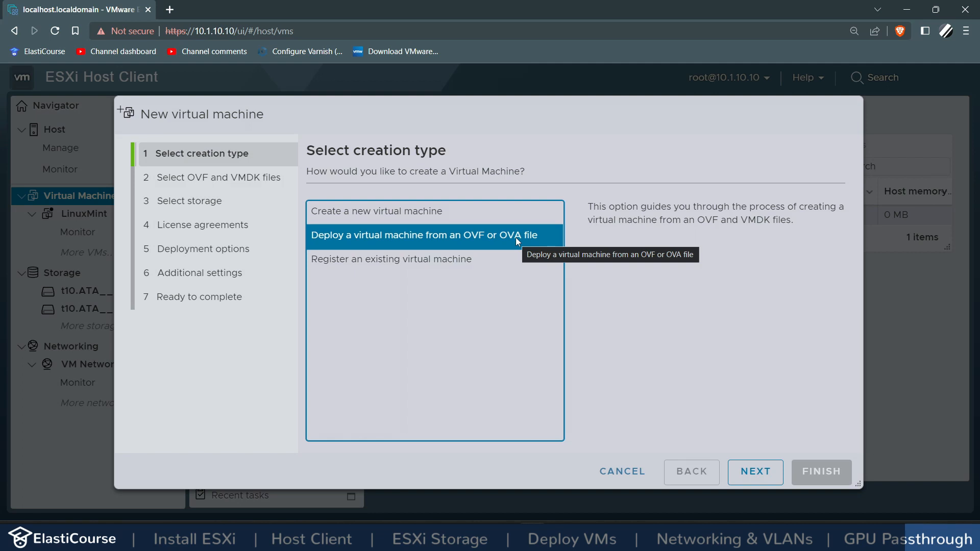
pyautogui.click(756, 483)
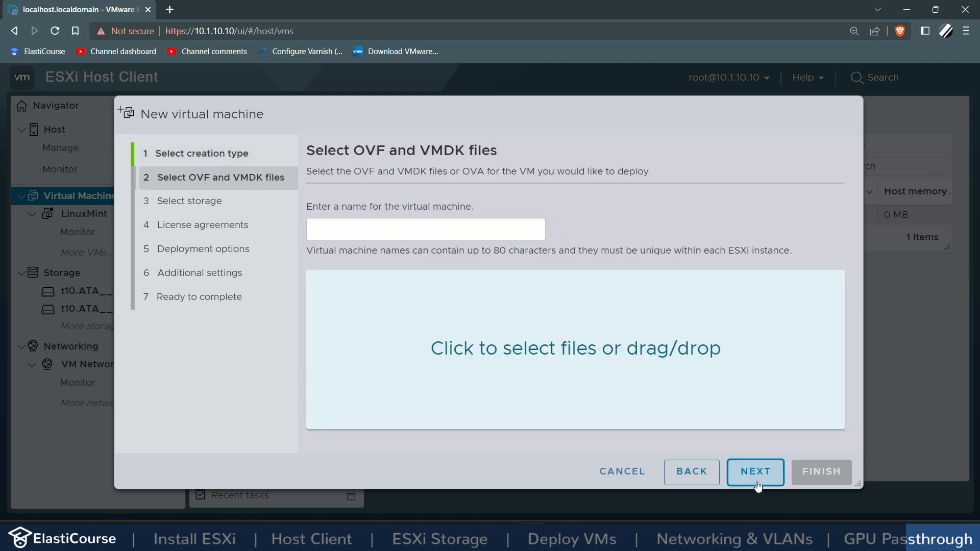
pyautogui.write('Windows')
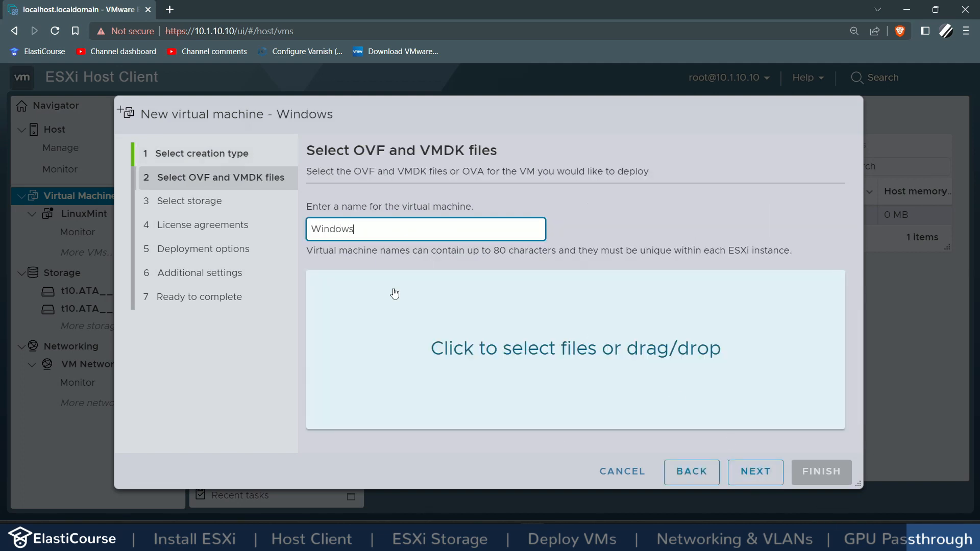
# Step: Drop WinDev2212Eval.ovf and WinDev2212Eval-disk1.vmdk into the deployment wizard
pyautogui.click(423, 423)
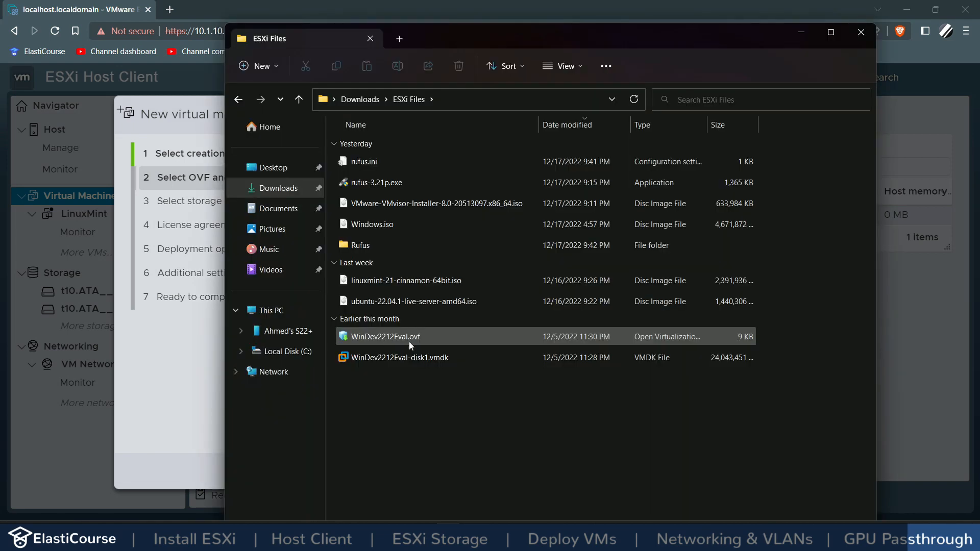
pyautogui.click(370, 340)
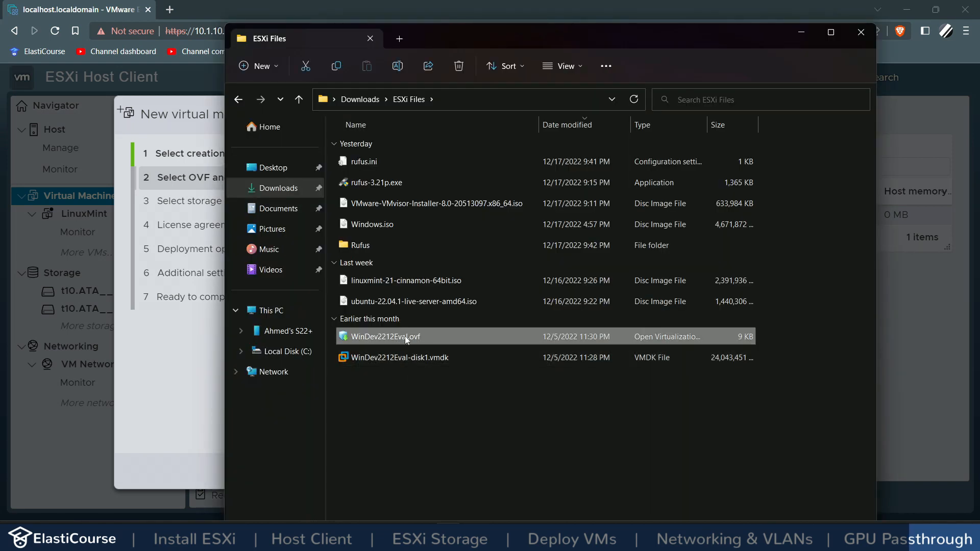
pyautogui.keyDown('ctrl'); pyautogui.click(431, 360); pyautogui.keyUp('ctrl')
pyautogui.moveTo(442, 32); pyautogui.dragTo(690, 56)
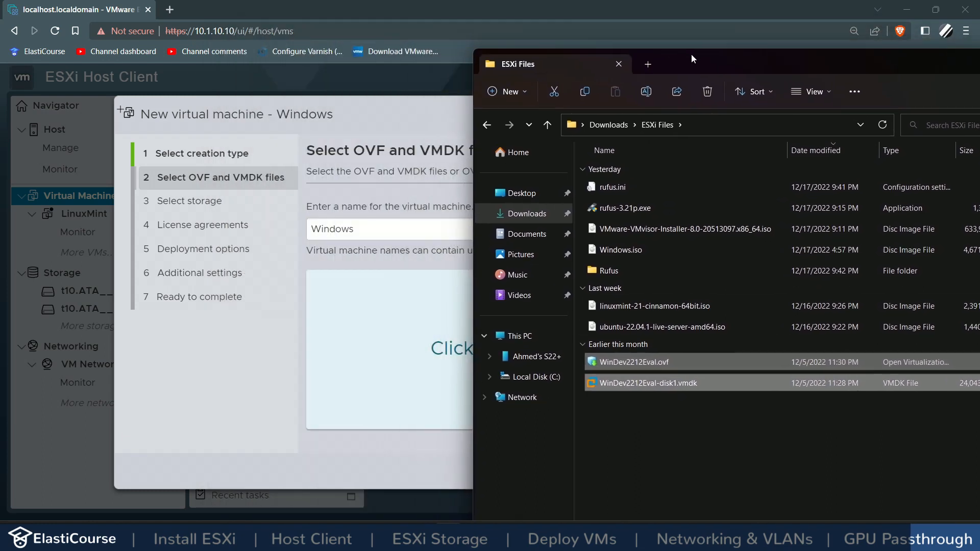
pyautogui.moveTo(638, 367); pyautogui.dragTo(363, 324)
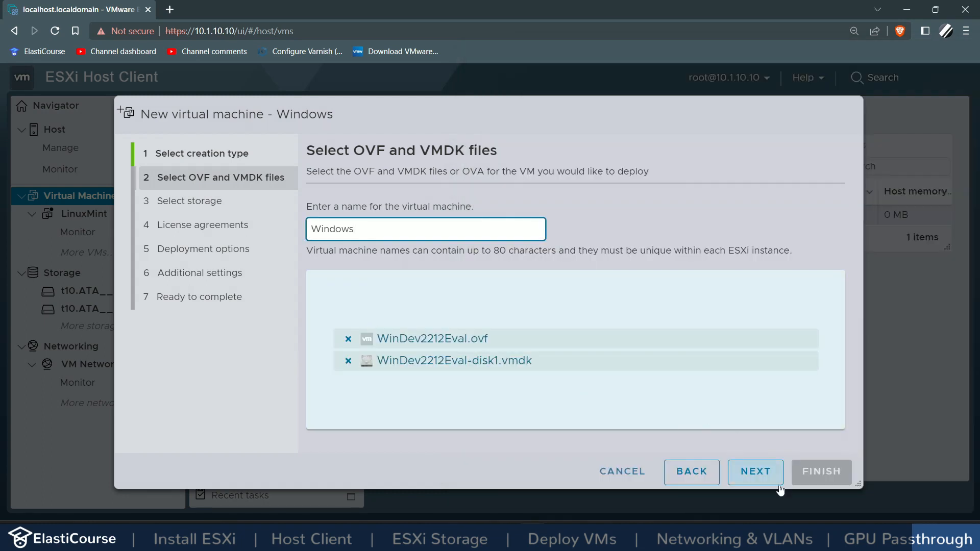
# Step: Keep datastore1, map the nat network to Zone2, and finish the deployment
pyautogui.click(769, 481)
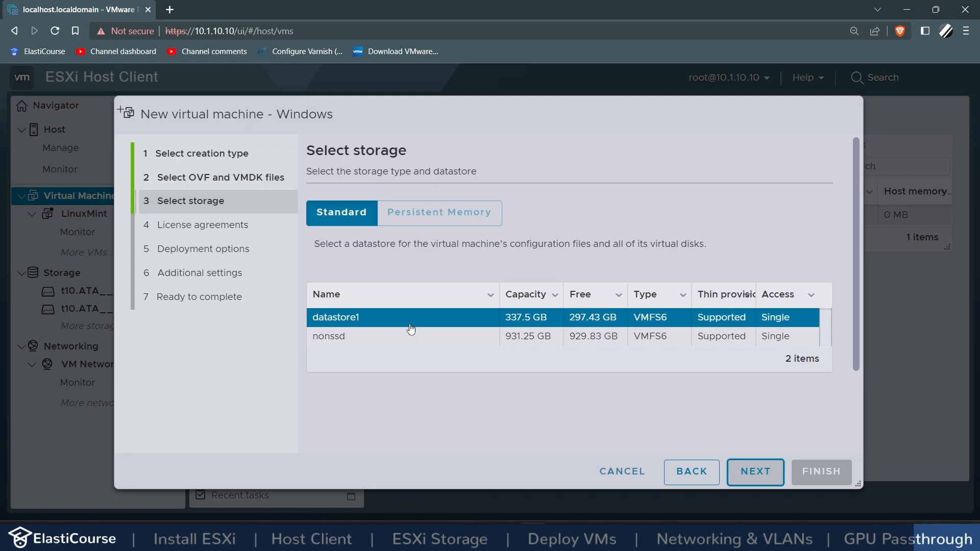
pyautogui.click(766, 477)
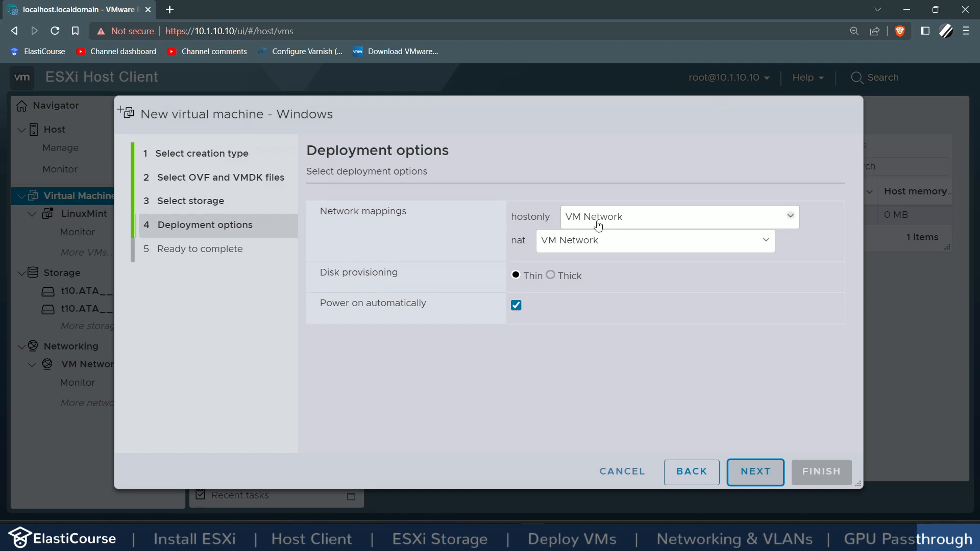
pyautogui.click(549, 246)
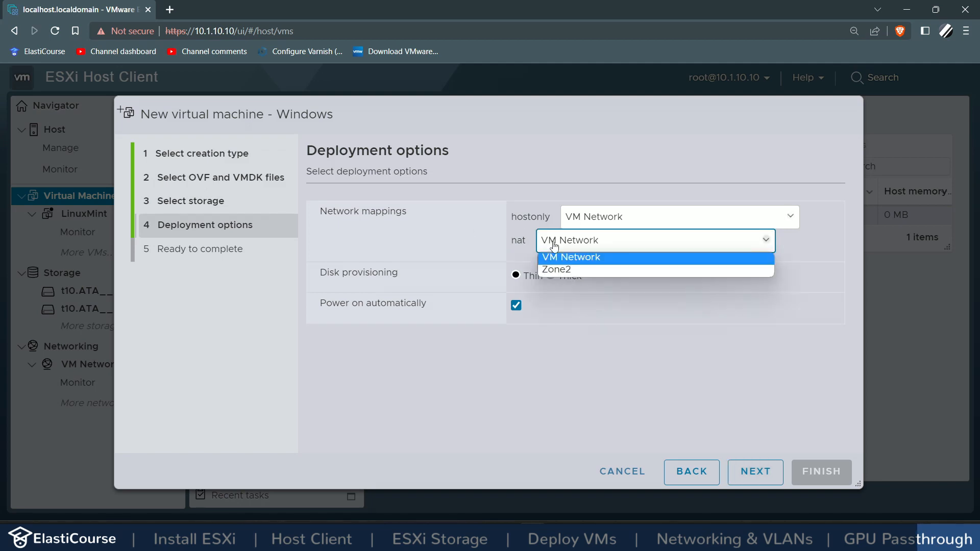
pyautogui.click(563, 270)
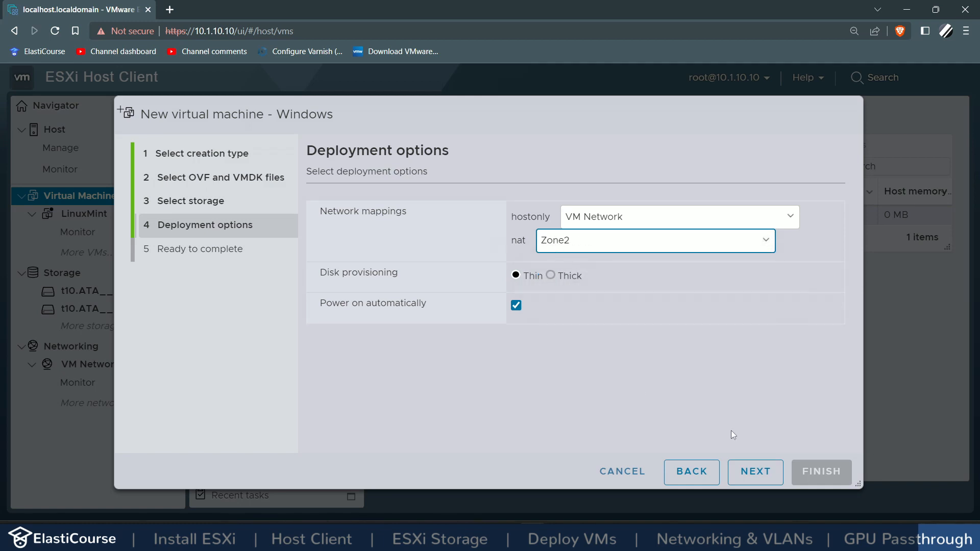
pyautogui.click(747, 471)
pyautogui.click(819, 471)
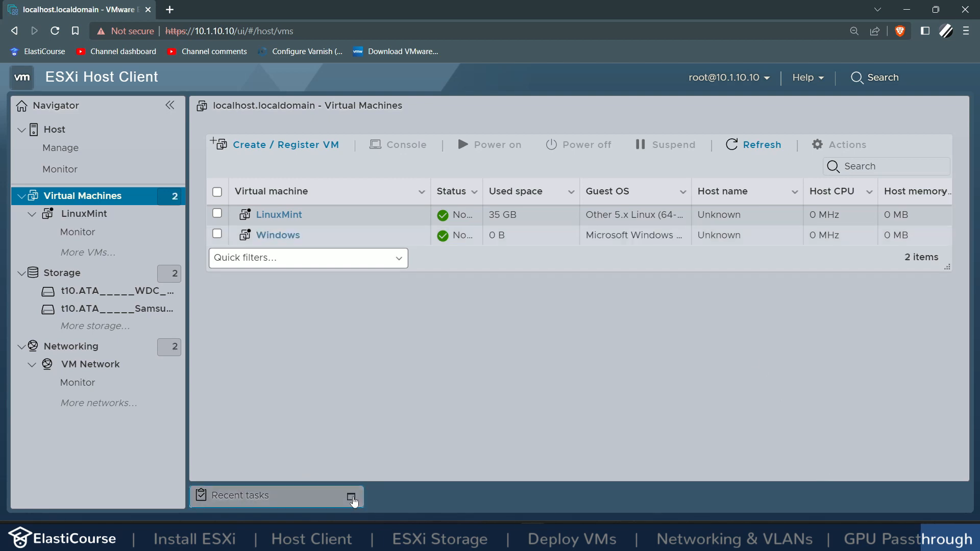
# Step: Review recent tasks and PCI devices, then open the Windows VM's console in full screen
pyautogui.click(351, 497)
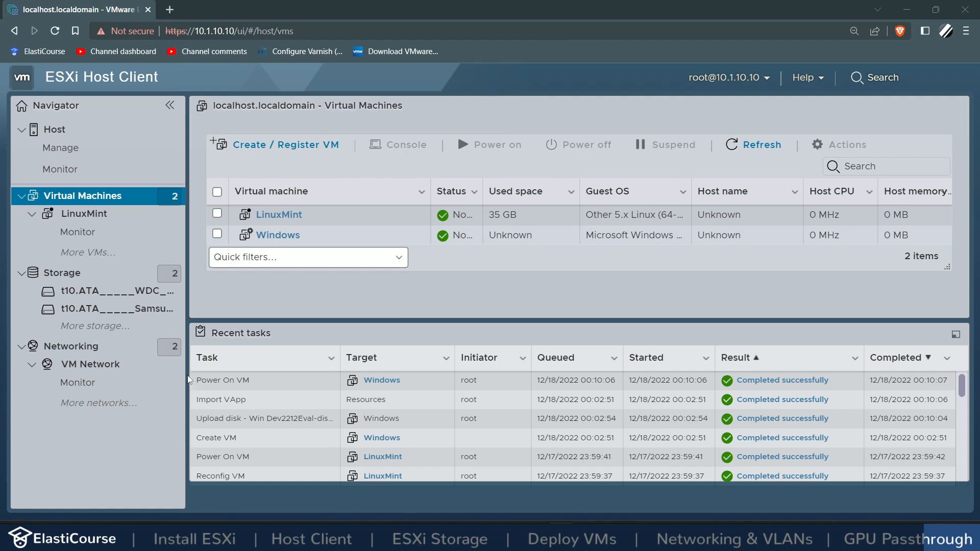
pyautogui.click(59, 156)
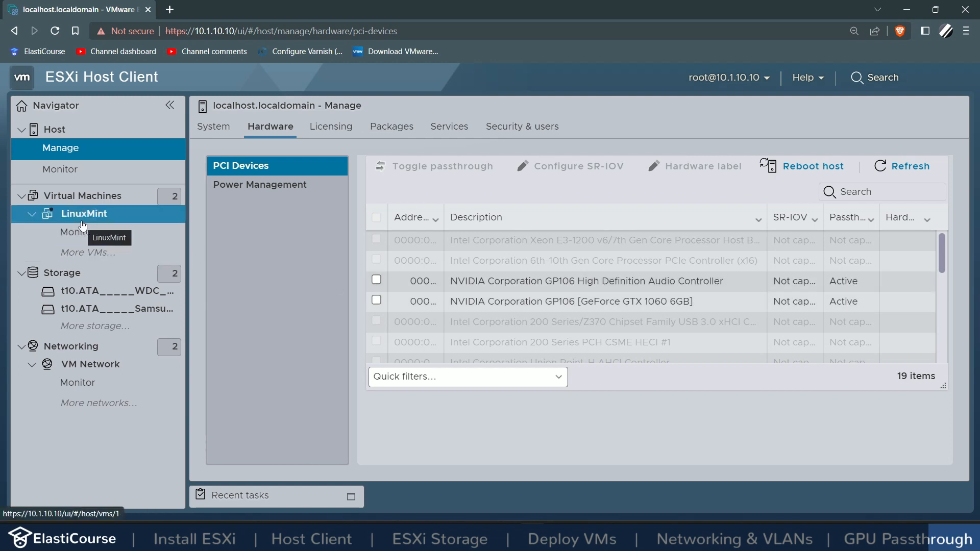
pyautogui.click(84, 199)
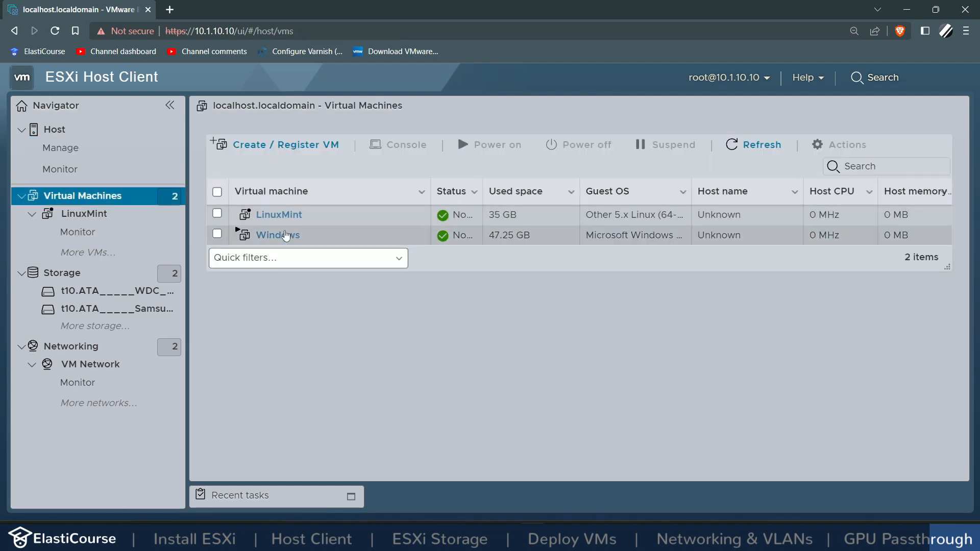
pyautogui.click(280, 236)
pyautogui.click(283, 239)
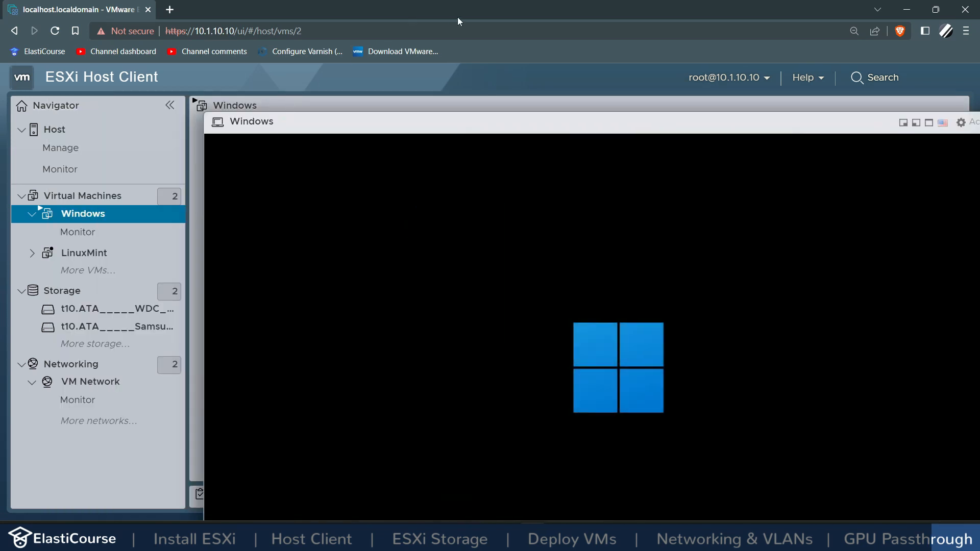
pyautogui.click(929, 126)
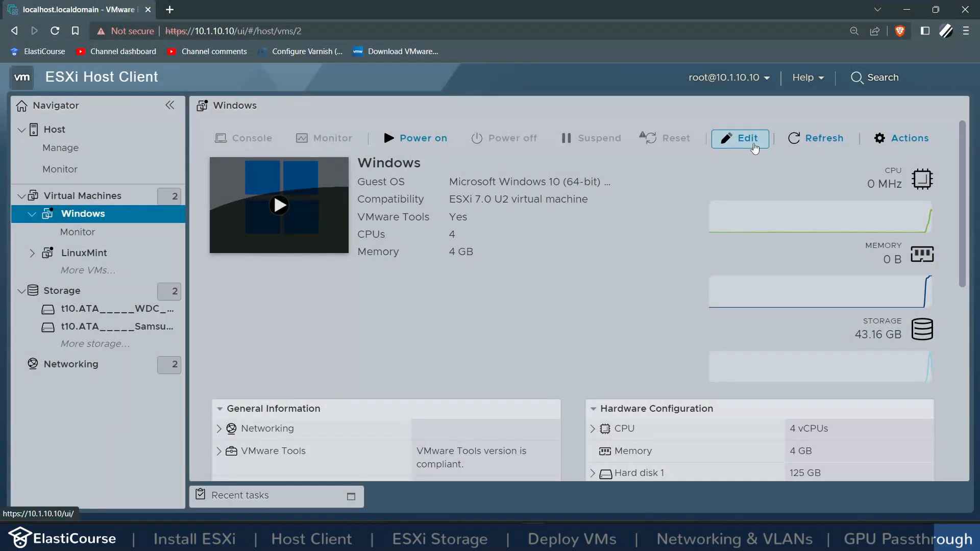
# Step: Turn off Expose hardware virtualization and set 10 GB RAM with all guest memory reserved
pyautogui.click(754, 146)
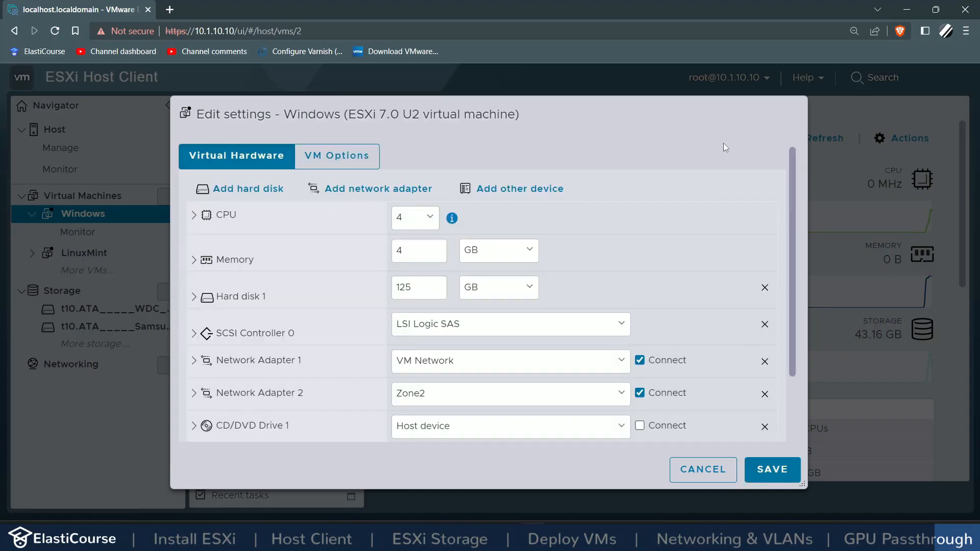
pyautogui.click(209, 221)
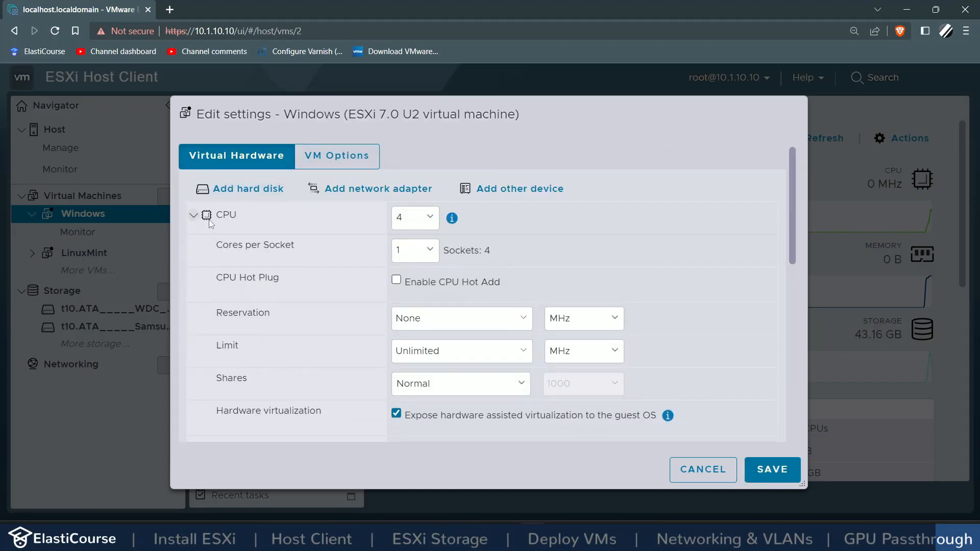
pyautogui.click(506, 418)
pyautogui.click(220, 223)
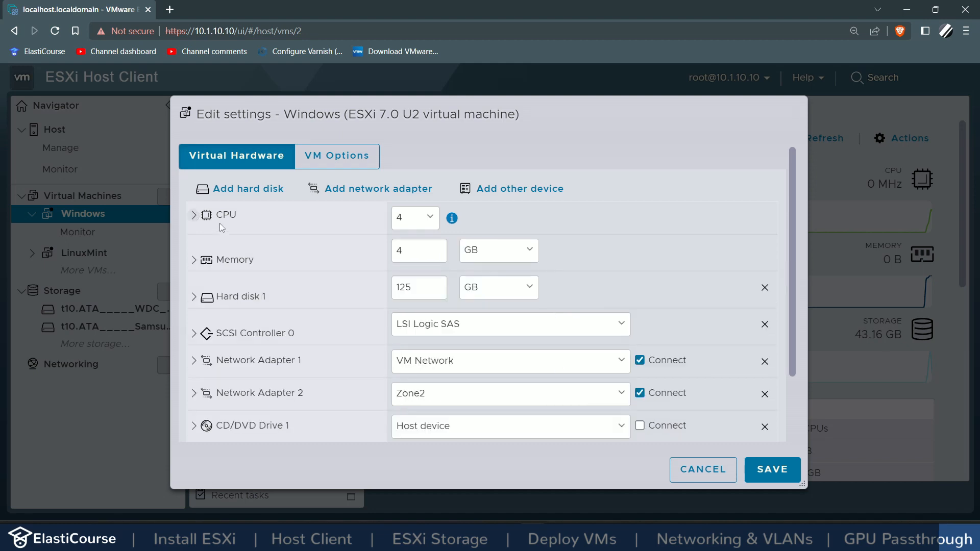
pyautogui.click(218, 260)
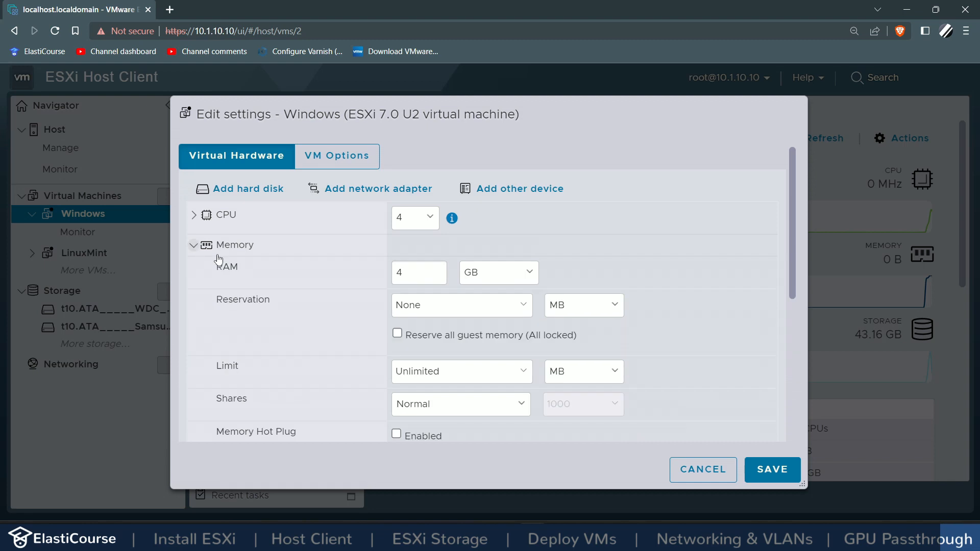
pyautogui.doubleClick(424, 275)
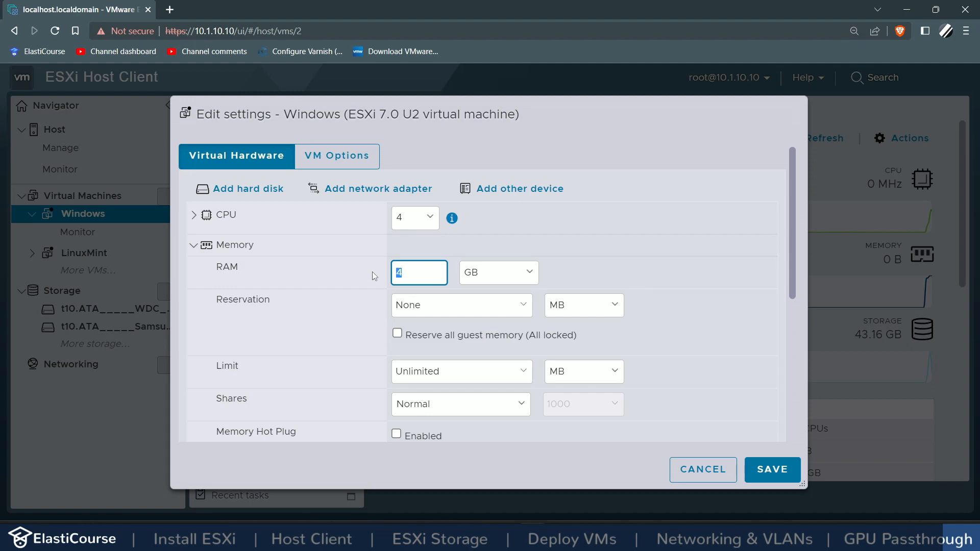
pyautogui.click(425, 336)
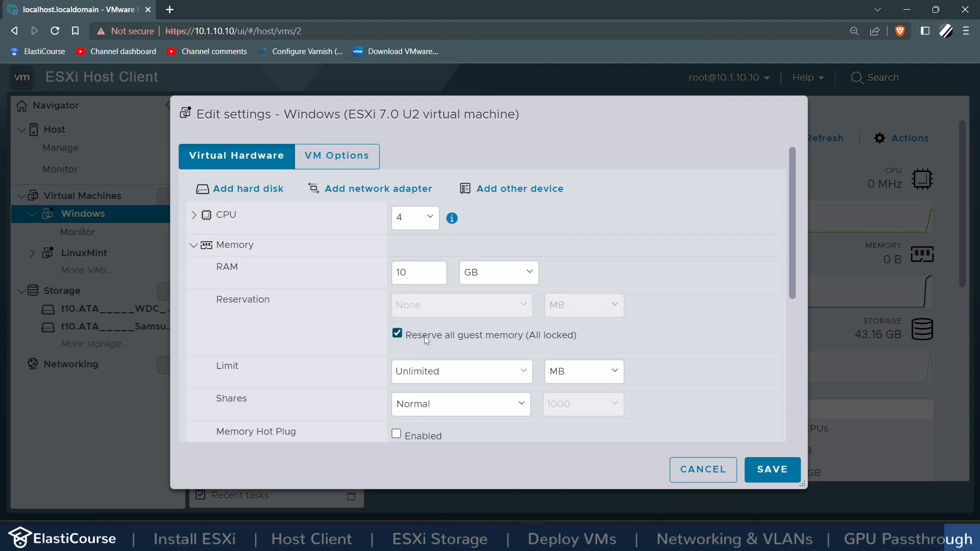
pyautogui.click(240, 253)
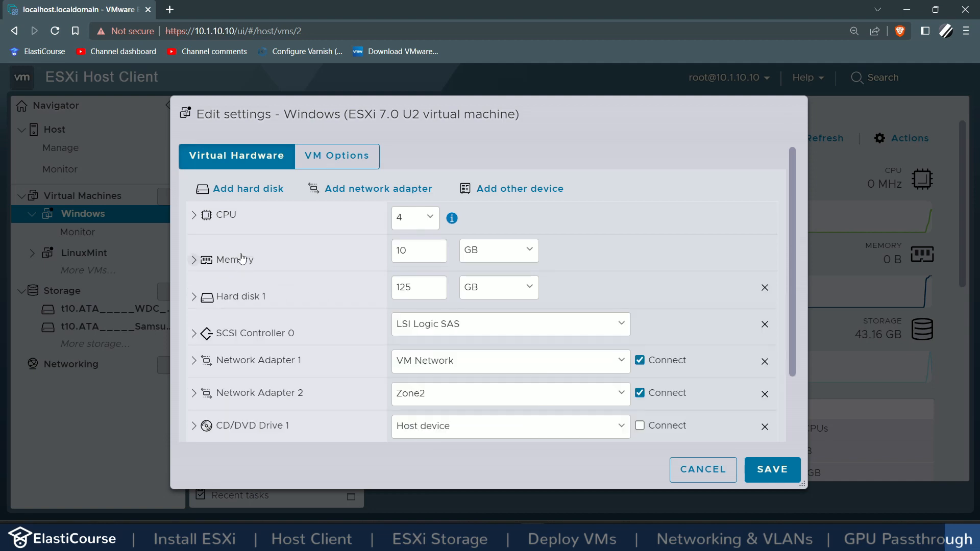
# Step: Attach the GTX 1060 and its audio controller as two PCI devices, then save
pyautogui.scroll(-2, 287, 303)
pyautogui.scroll(2, 287, 303)
pyautogui.click(482, 189)
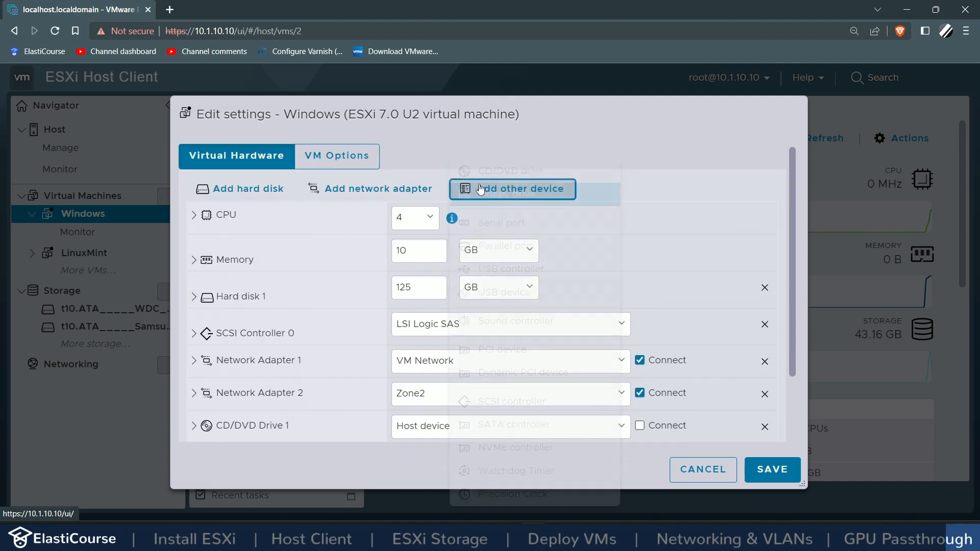
pyautogui.click(490, 348)
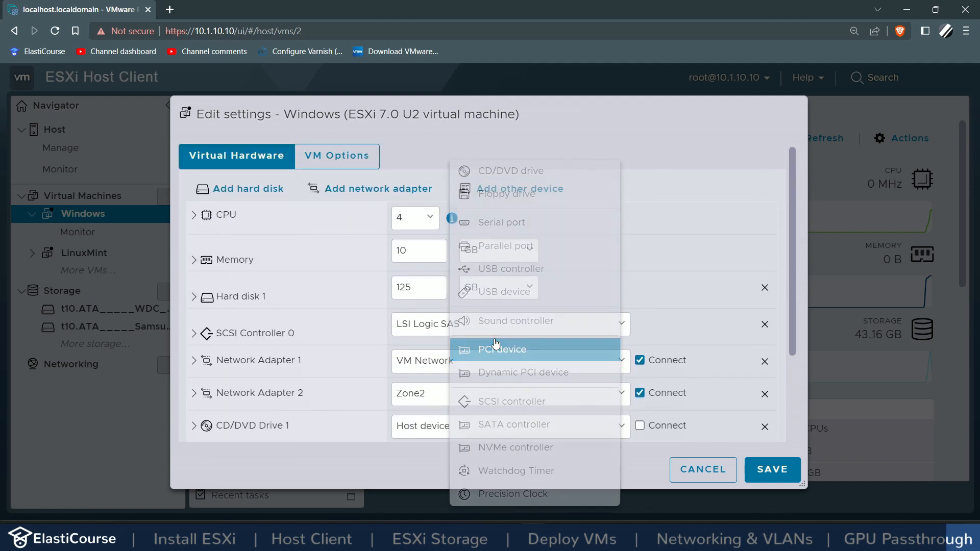
pyautogui.click(509, 190)
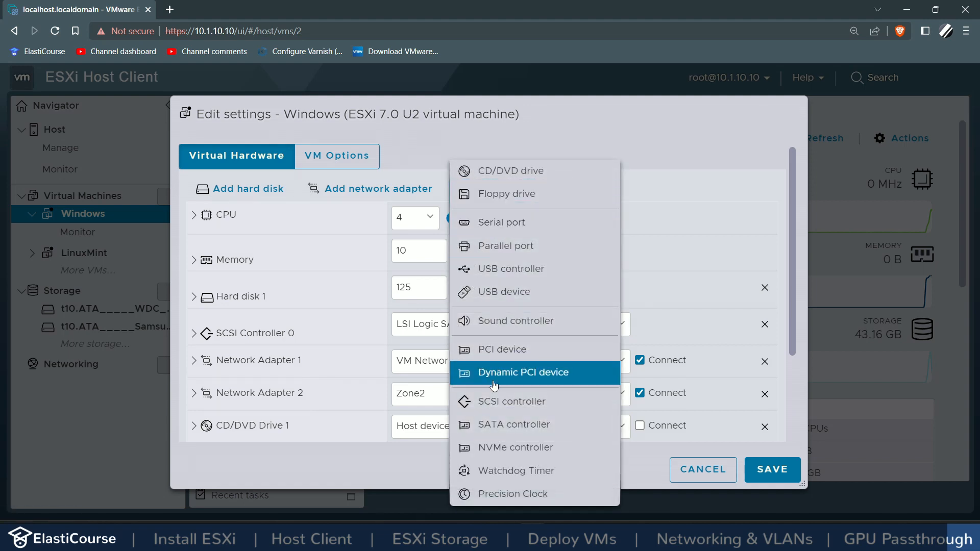
pyautogui.click(505, 351)
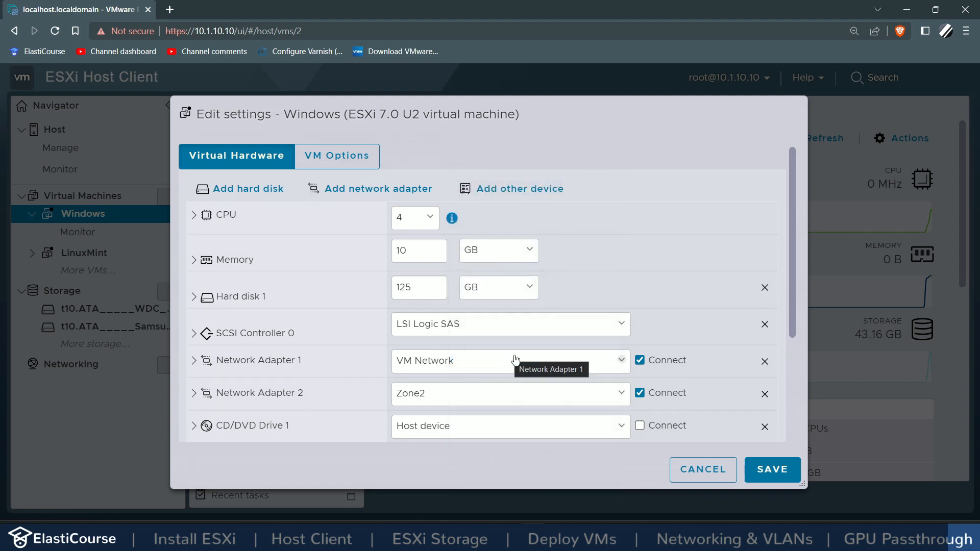
pyautogui.scroll(-3, 699, 337)
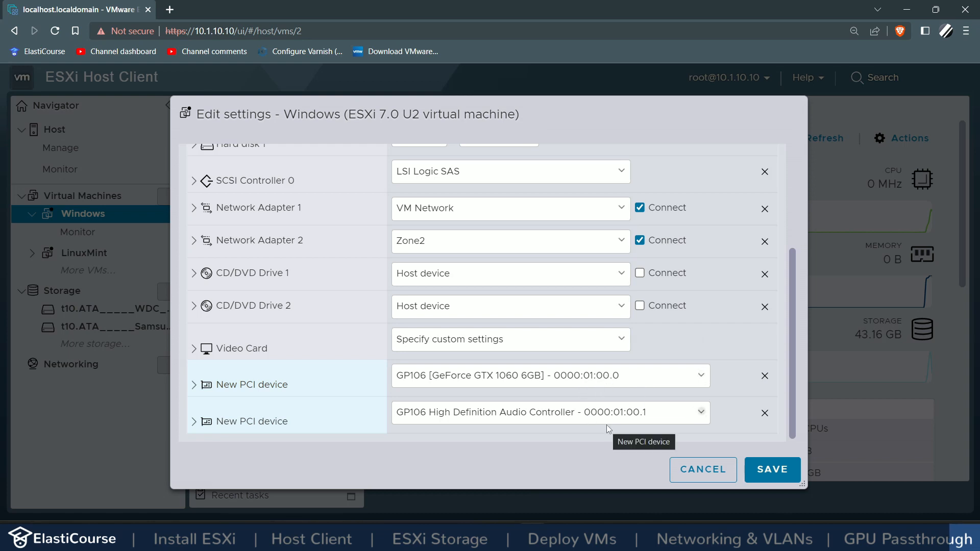
pyautogui.click(772, 469)
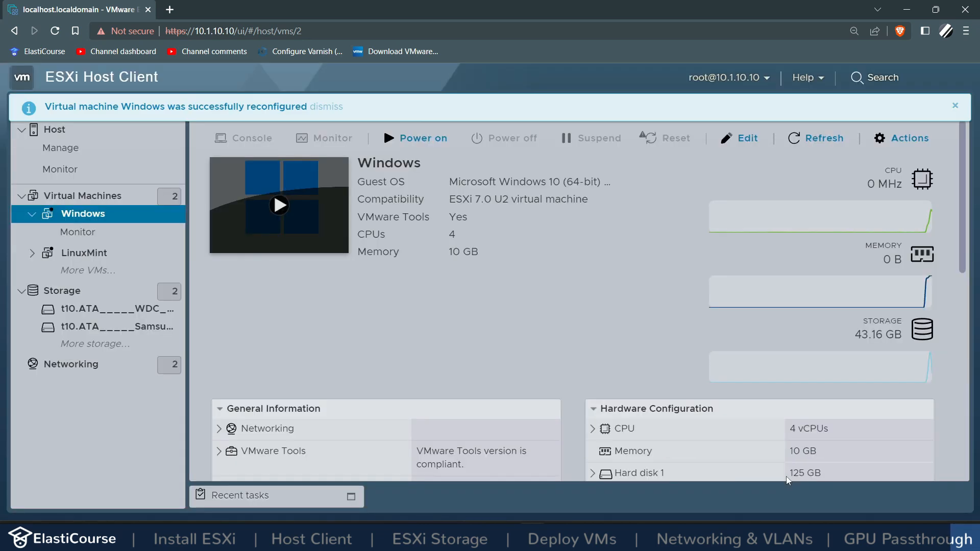
# Step: Power on the Windows VM and confirm in Device Manager that the GTX 1060 6GB adapter works properly
pyautogui.click(279, 205)
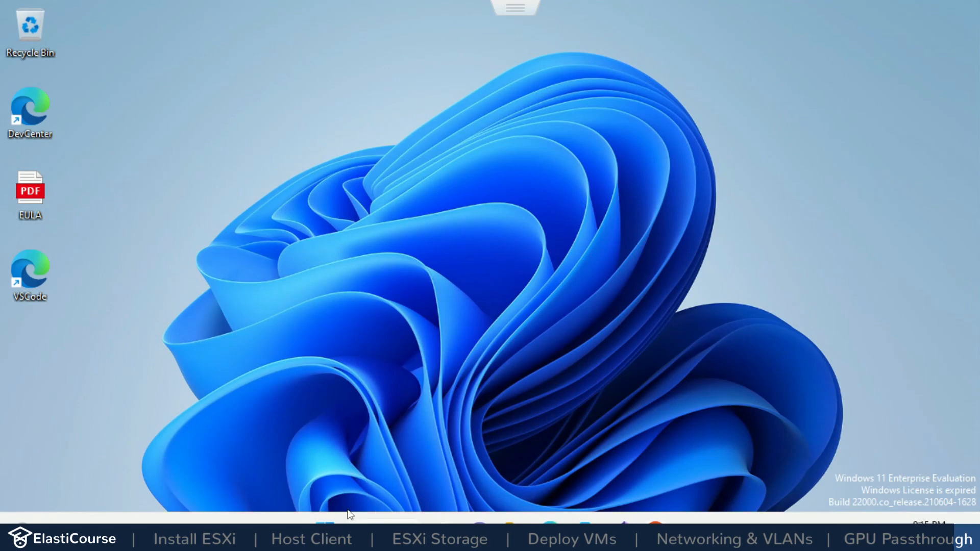
pyautogui.rightClick(326, 520)
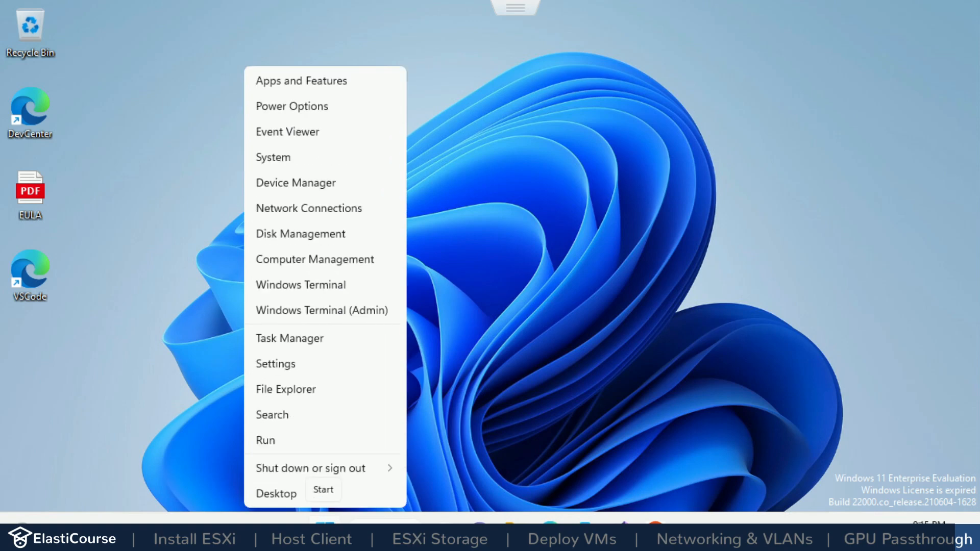
pyautogui.click(317, 186)
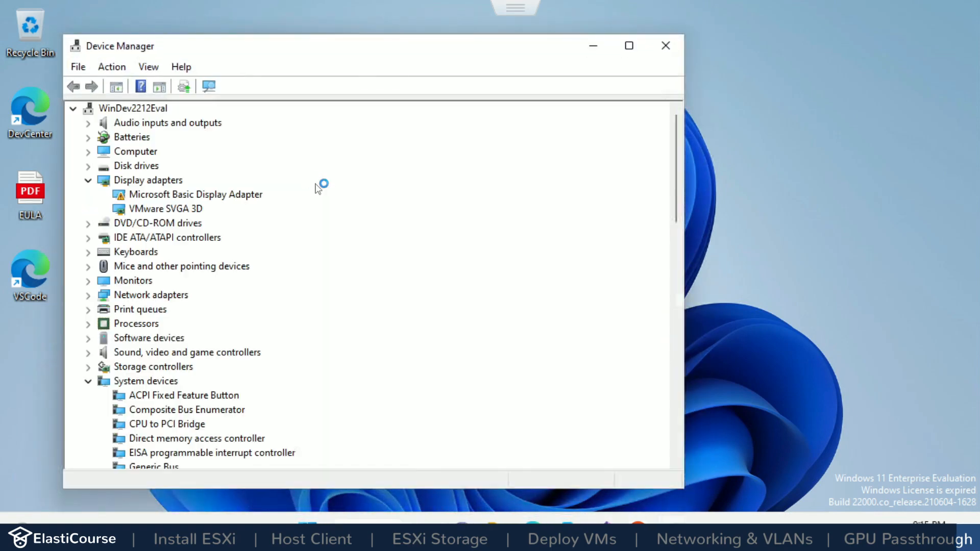
pyautogui.click(160, 196)
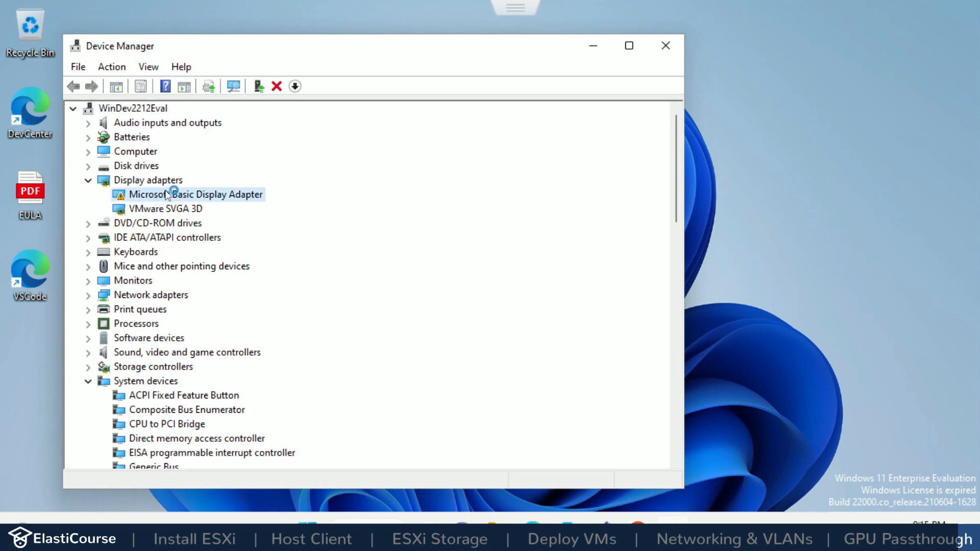
pyautogui.doubleClick(203, 195)
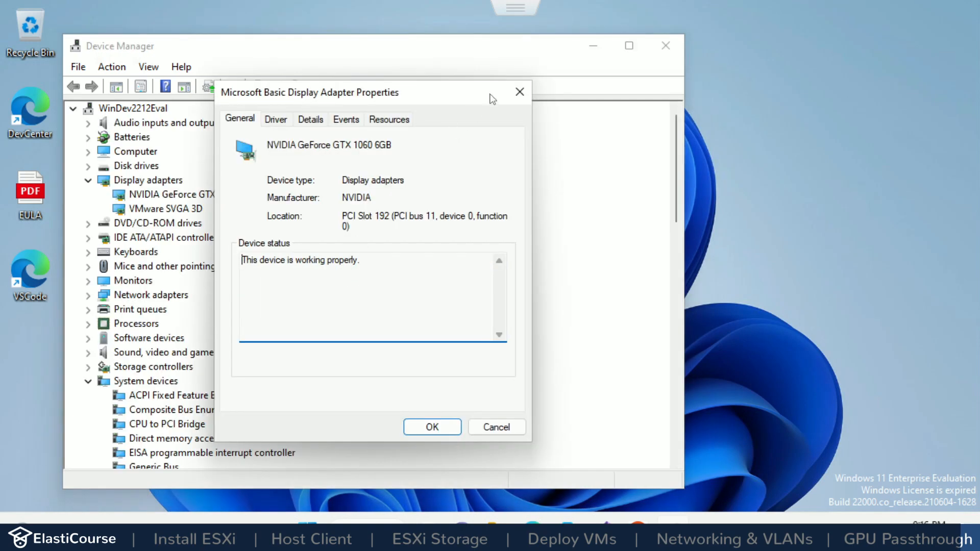
pyautogui.click(513, 86)
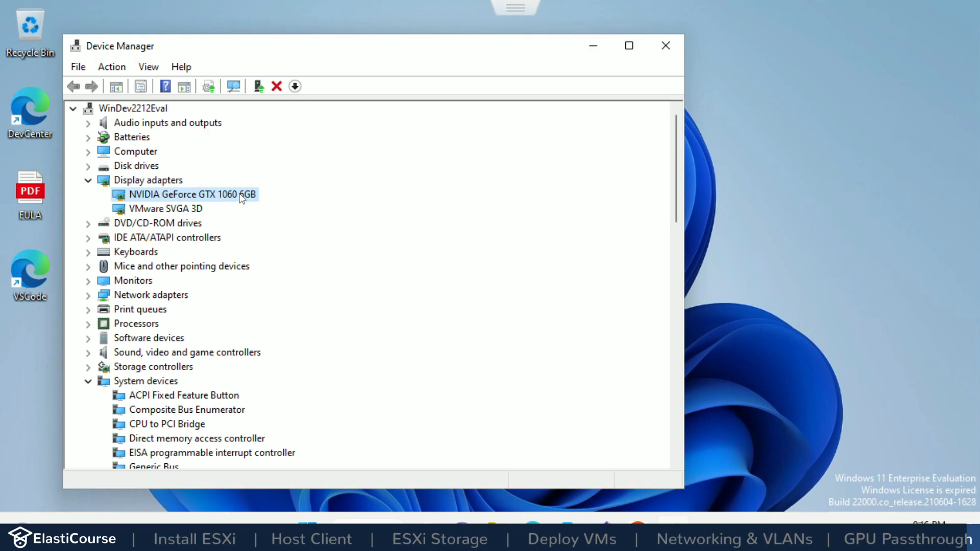
pyautogui.click(665, 45)
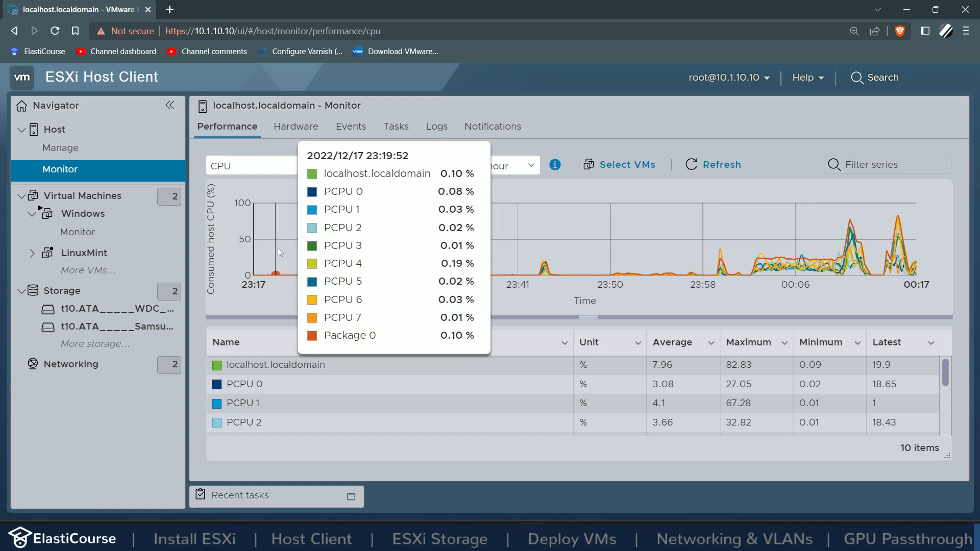
# Step: Keep the Last hour range and view the host's Memory, Network, then Disk performance charts
pyautogui.click(491, 172)
pyautogui.click(503, 159)
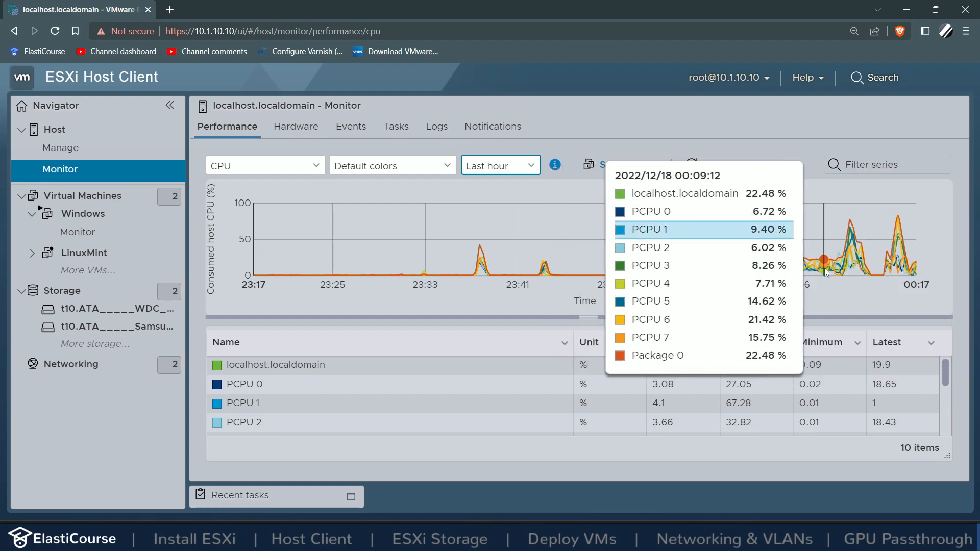
pyautogui.click(279, 169)
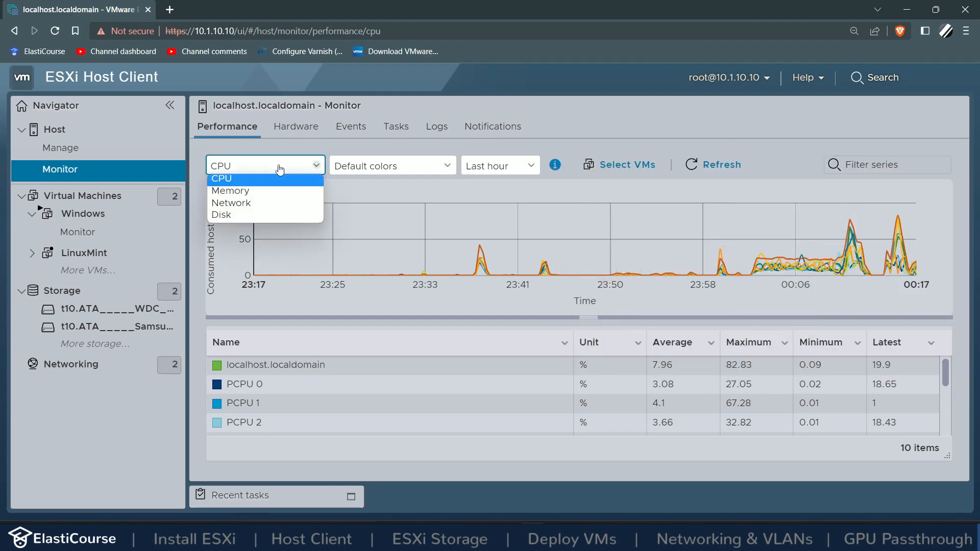
pyautogui.click(242, 196)
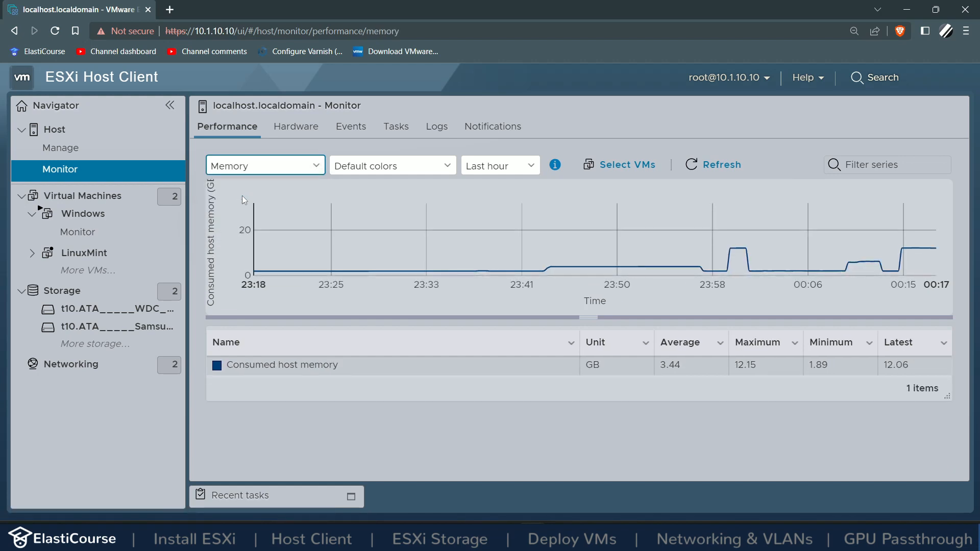
pyautogui.click(249, 172)
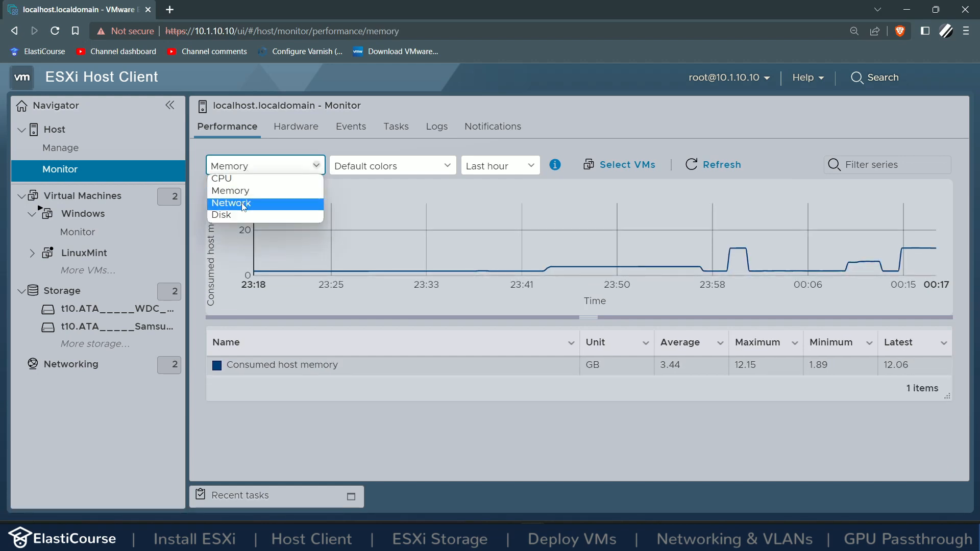
pyautogui.click(241, 204)
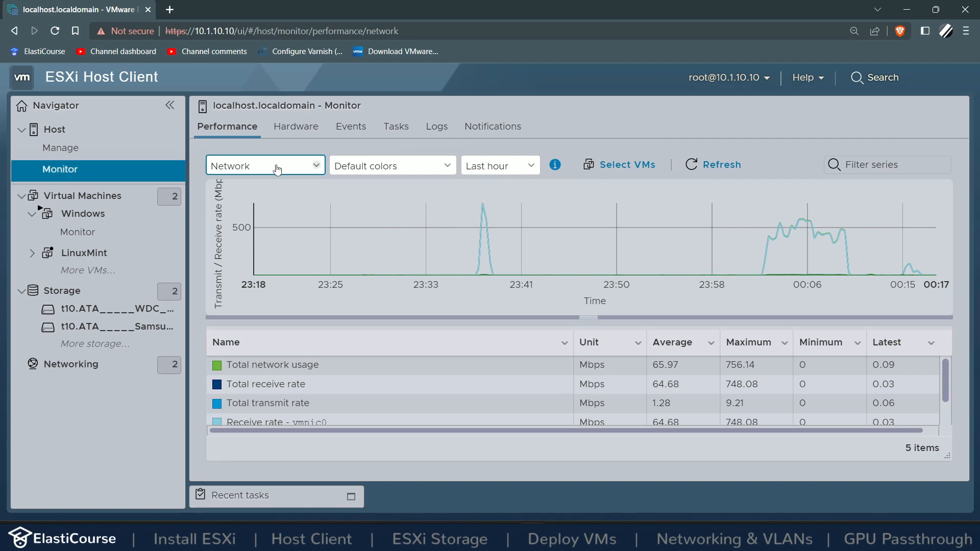
pyautogui.click(277, 169)
pyautogui.click(235, 215)
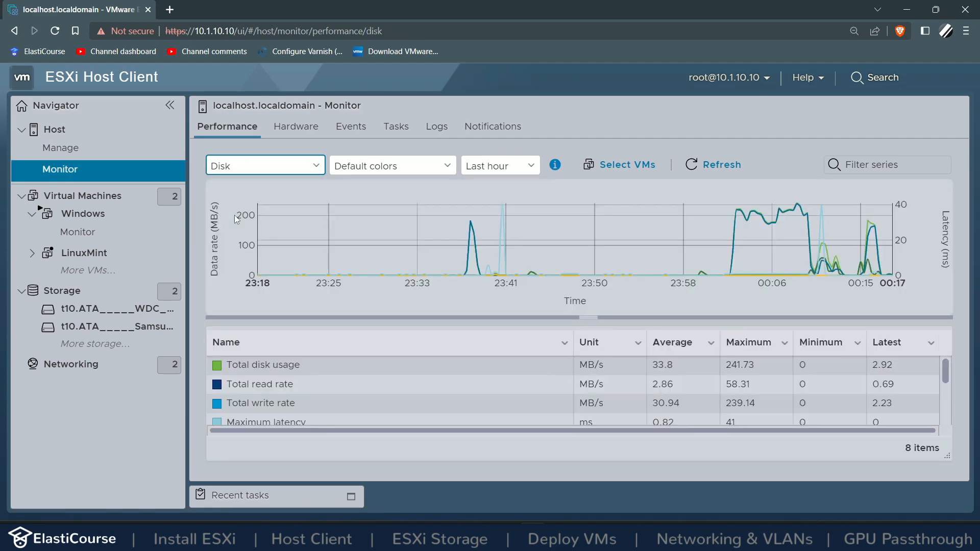